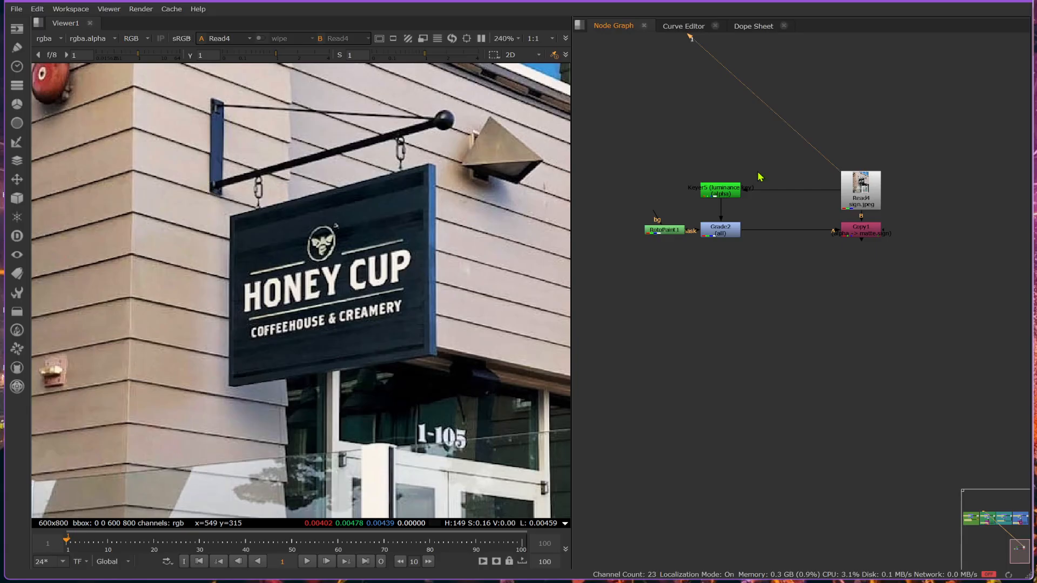
- View the alpha channel of the Grade2 node's output to inspect the keyed sign lettering
click(726, 191)
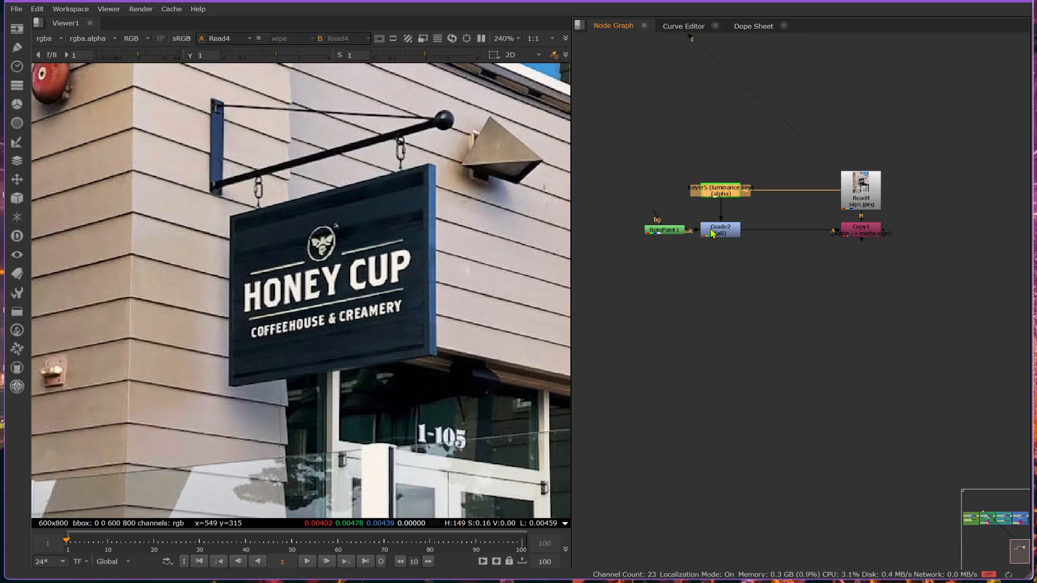
click(731, 235)
key(1)
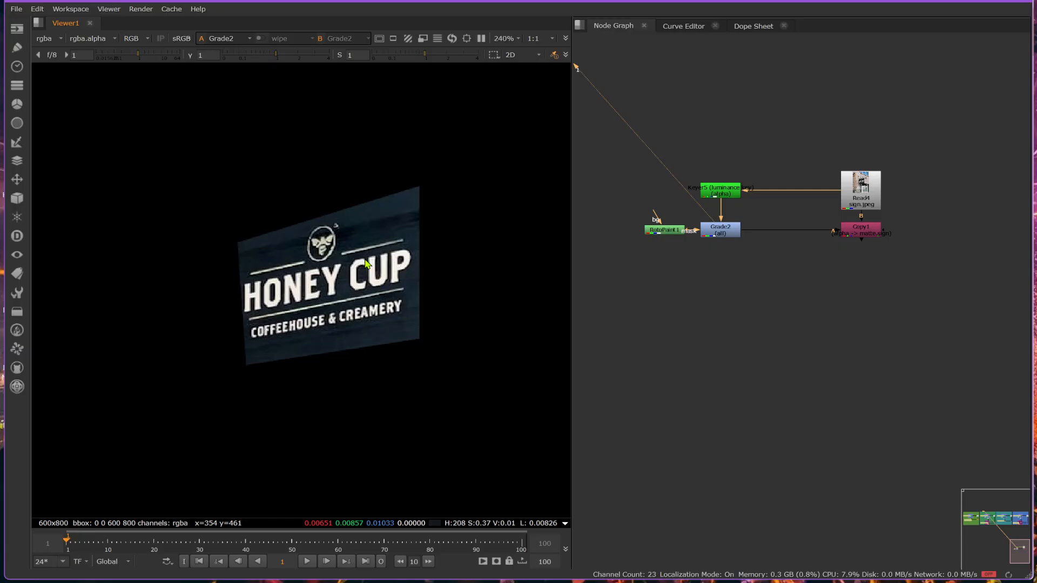
key(a)
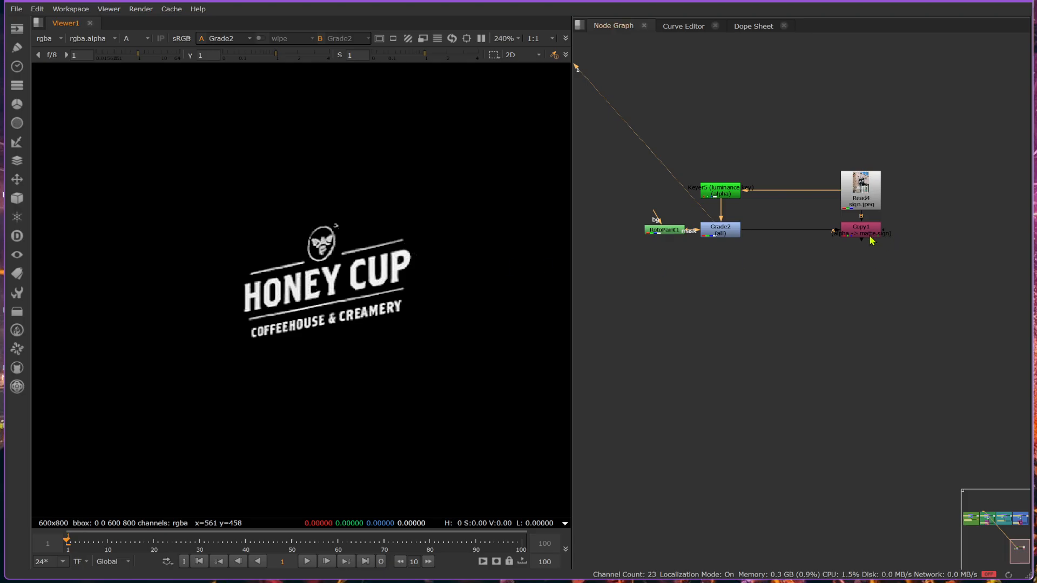
- View the Copy1 node's output in full colour instead of alpha and examine the sign
click(869, 235)
scroll(869, 235, up, 3)
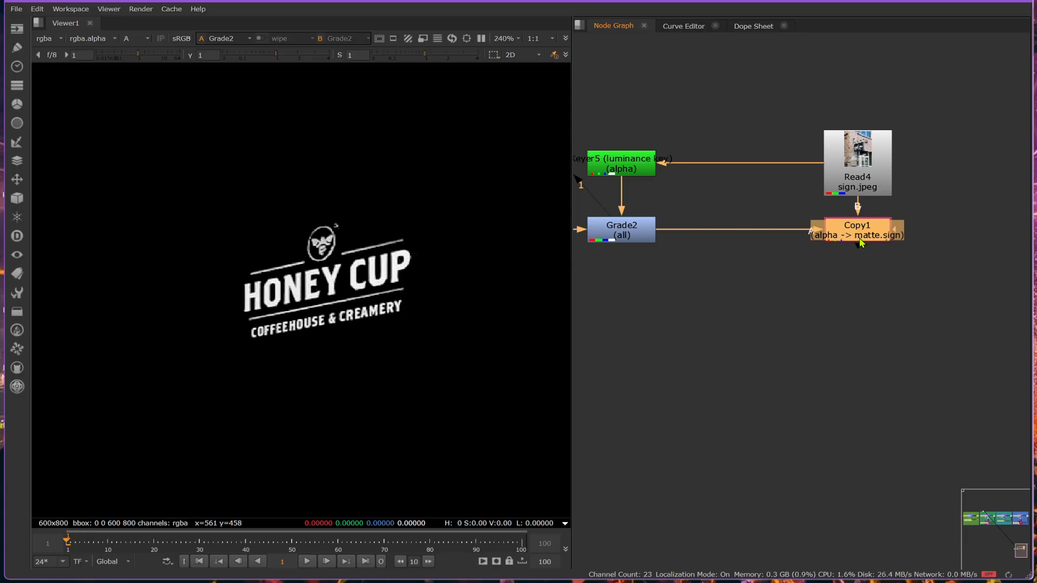
key(1)
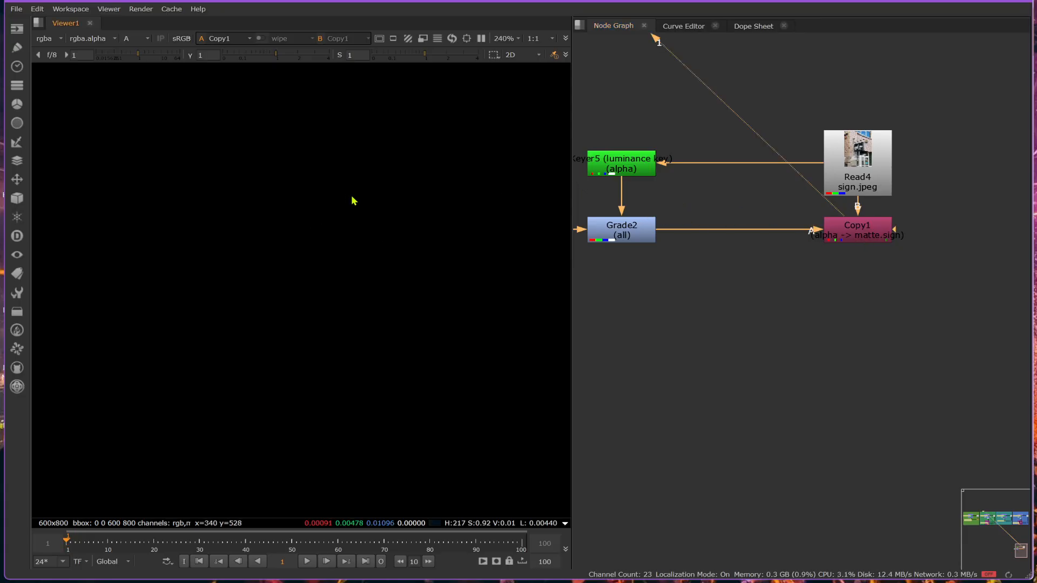
key(a)
scroll(351, 227, down, 3)
scroll(341, 258, up, 2)
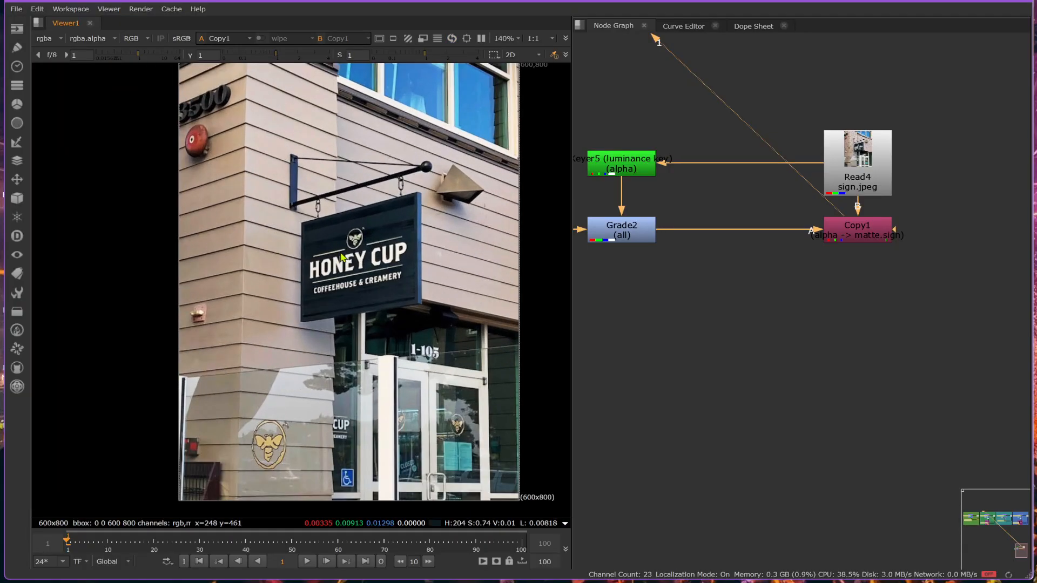
scroll(341, 258, up, 3)
click(858, 230)
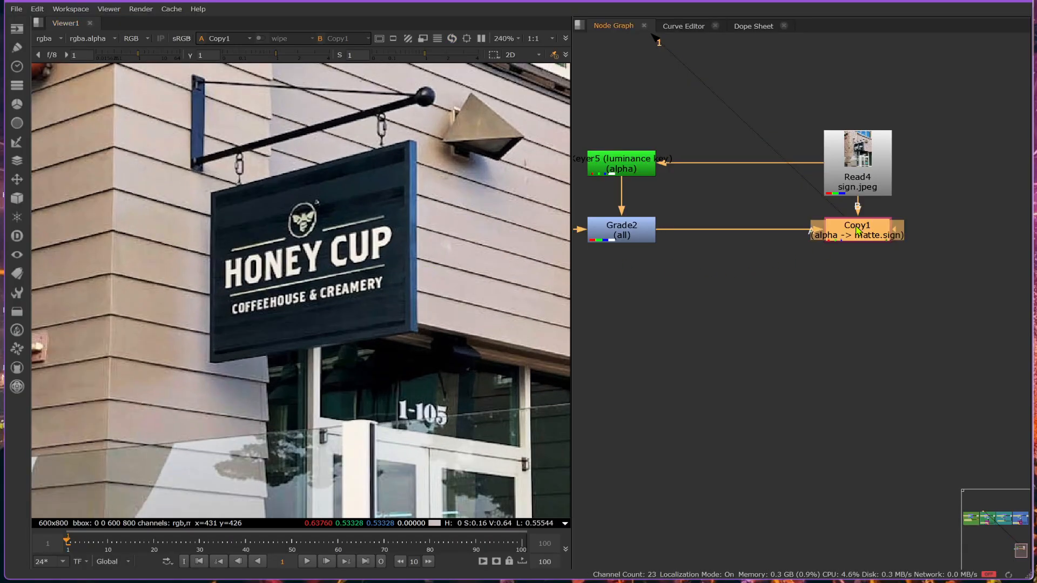
key(g)
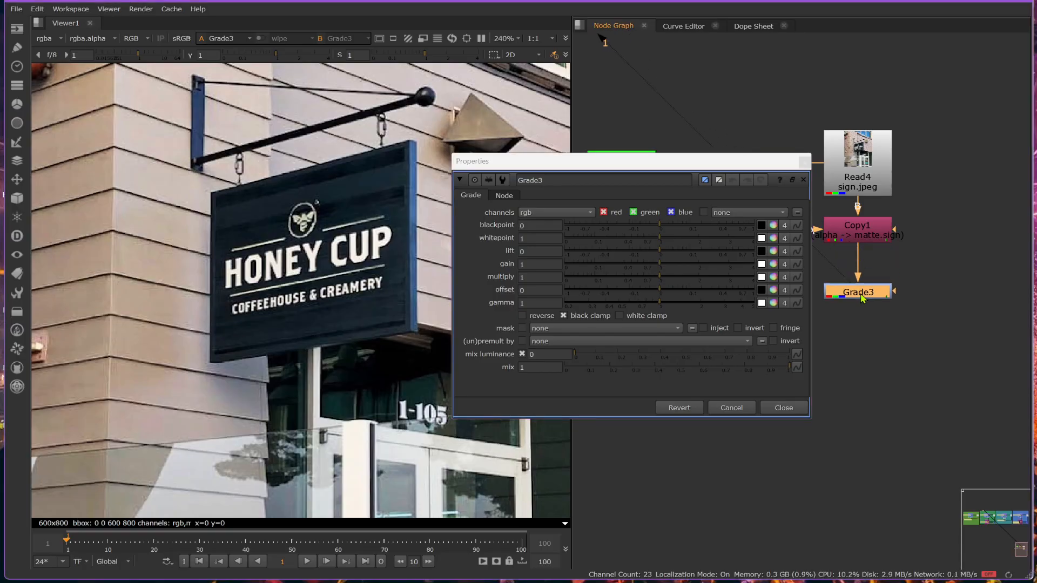
key(Delete)
- Add a Glow node, connect its input to Copy1, place it below, and view its result on the image
key(Tab)
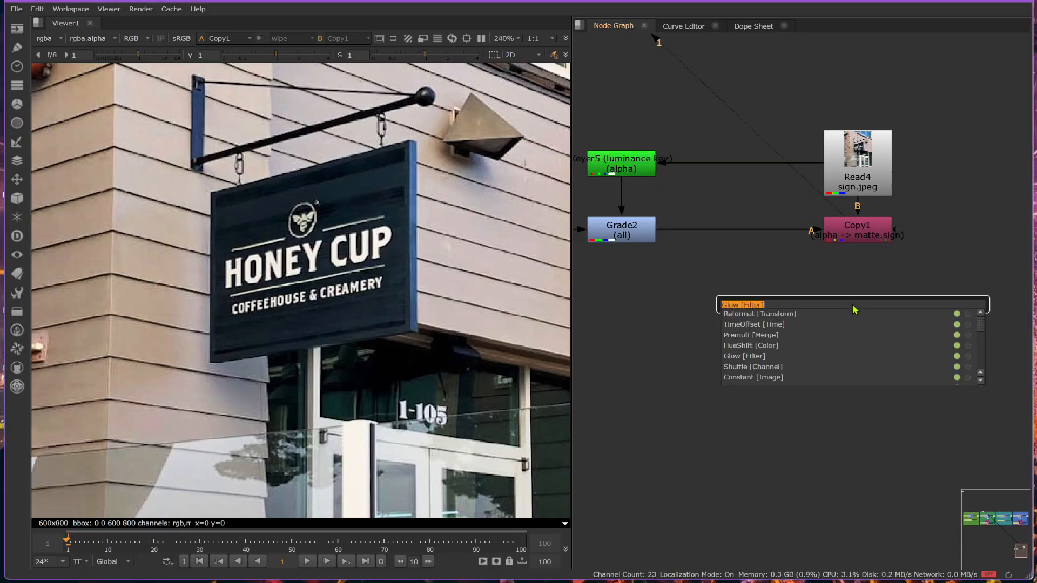
text(glo)
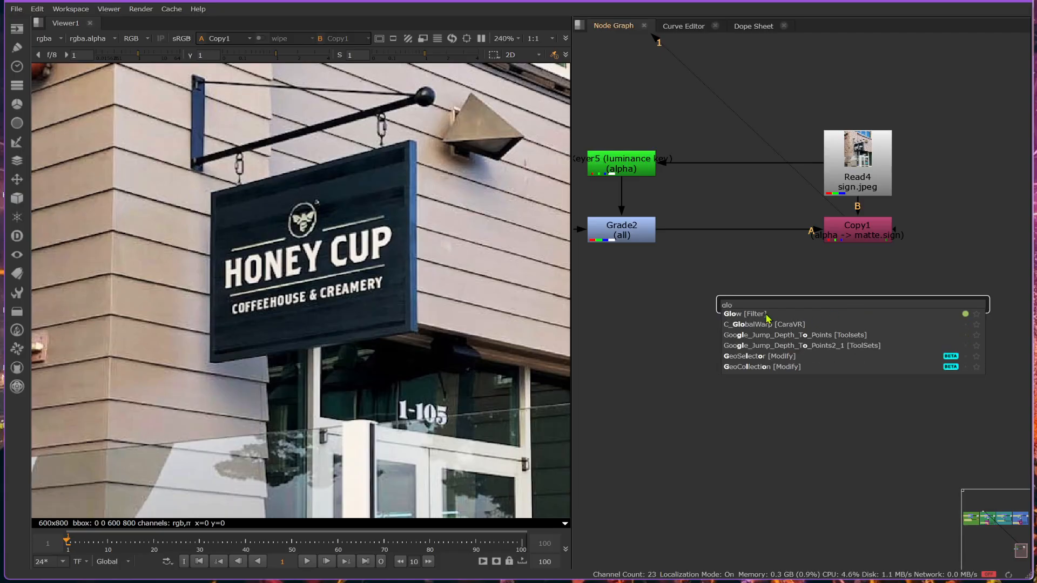
key(Return)
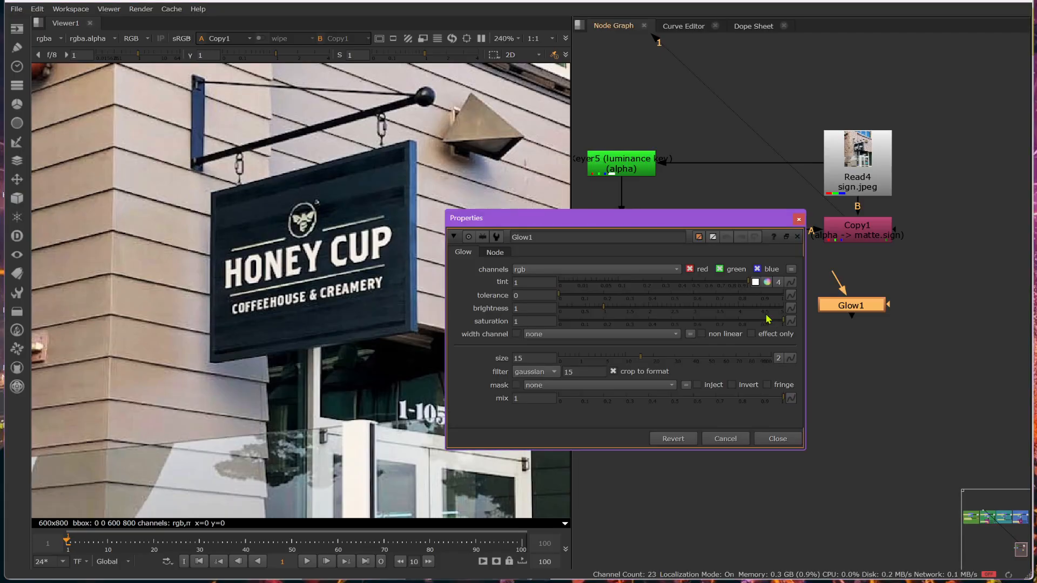
drag(834, 275, 848, 233)
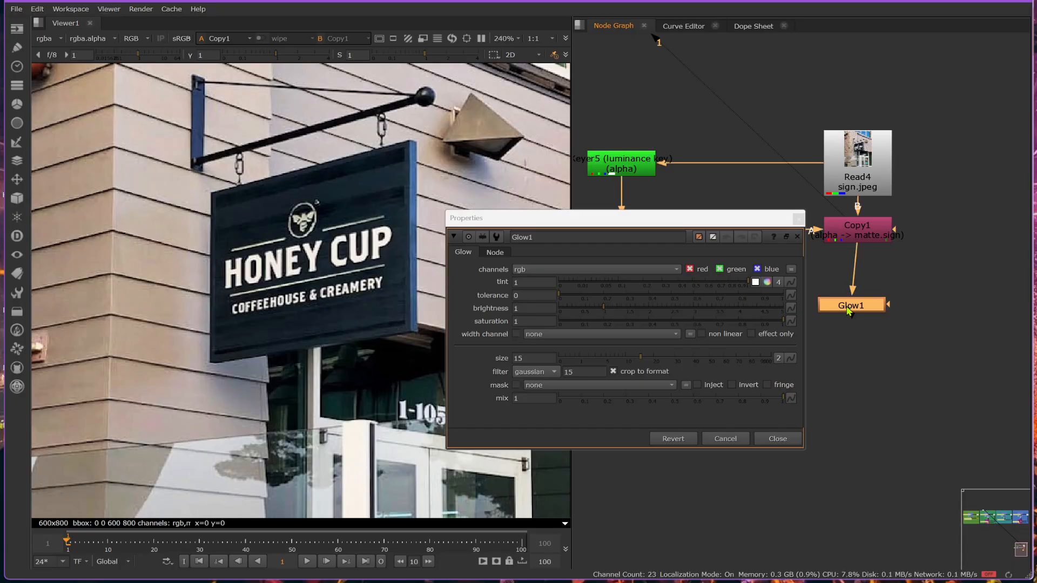
drag(849, 312, 856, 330)
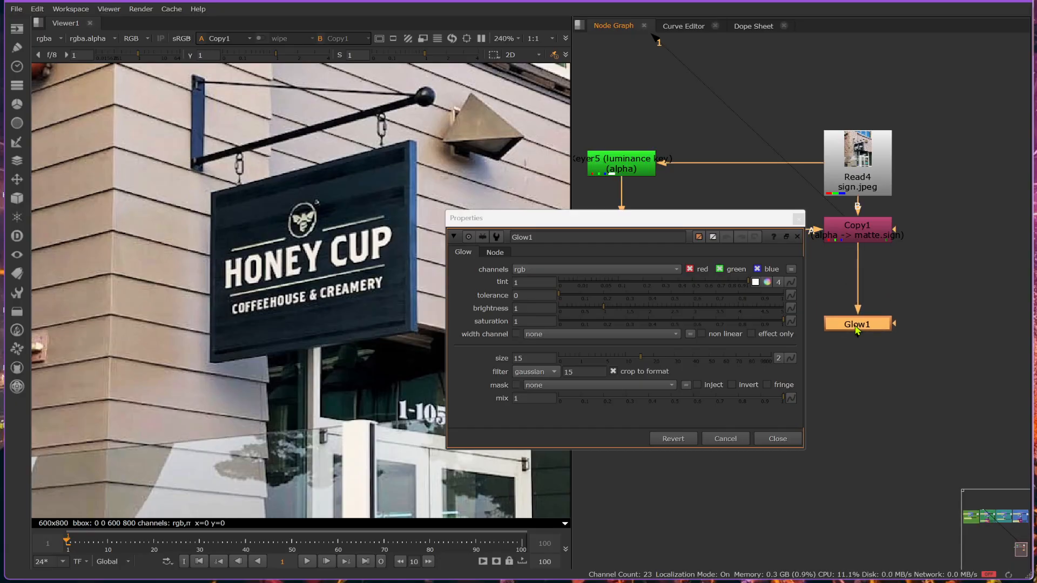
key(1)
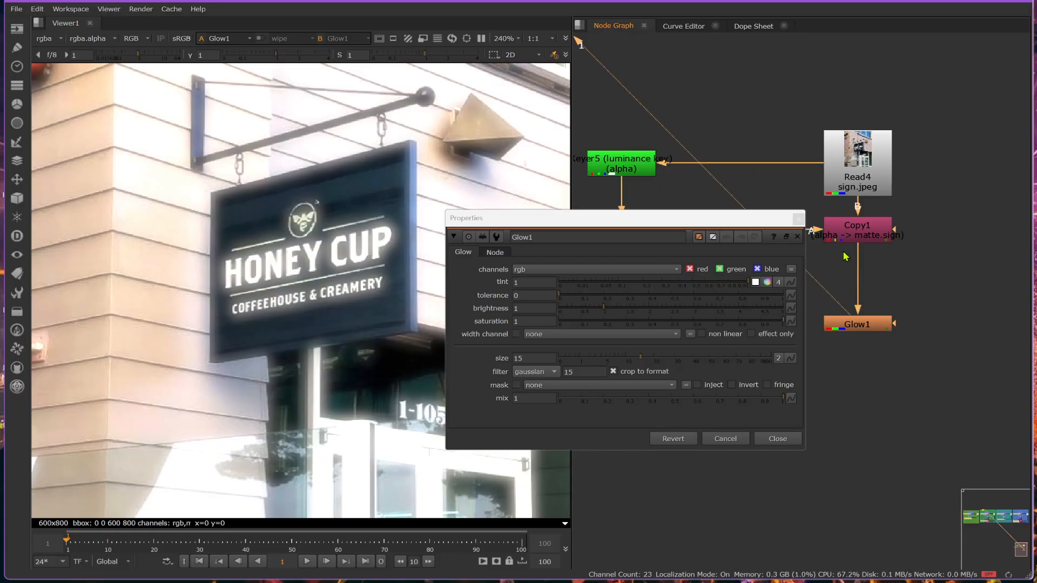
scroll(219, 262, down, 5)
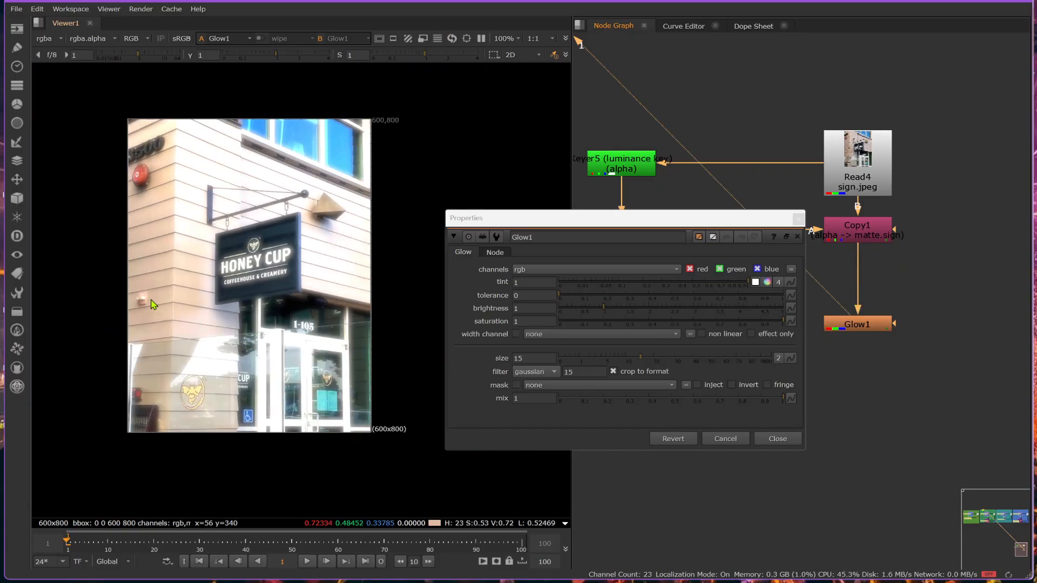
scroll(153, 305, up, 3)
scroll(285, 220, up, 2)
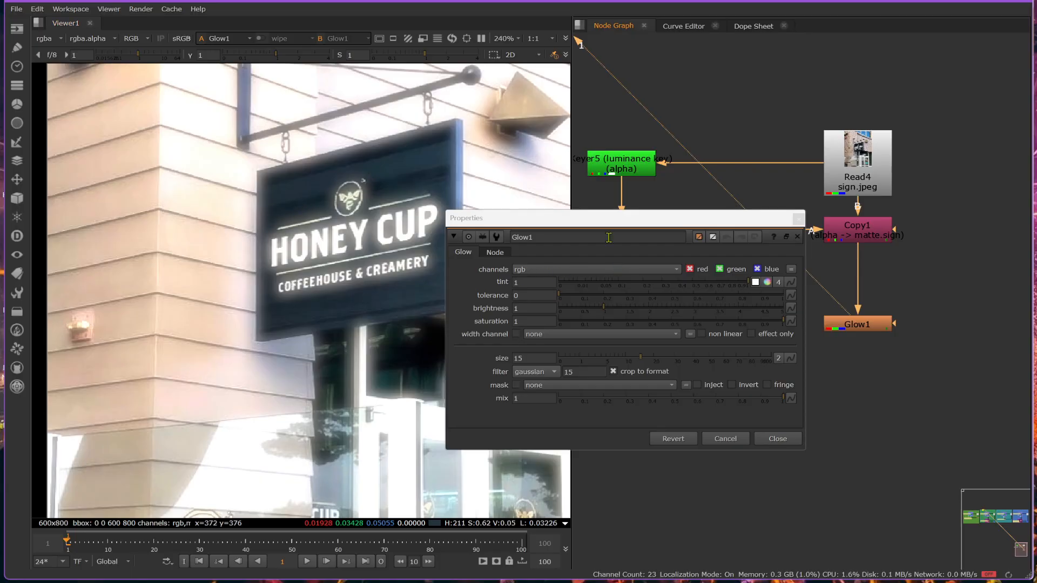
- Add an unconnected Grade node beside Glow1, check its available mask channels, and close its properties
drag(604, 216, 704, 60)
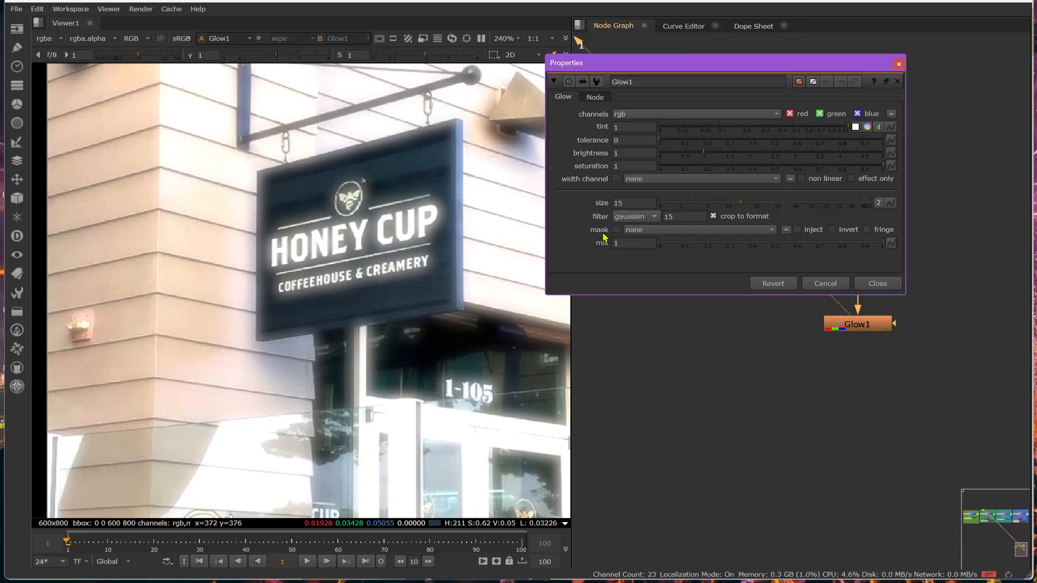
click(745, 359)
key(g)
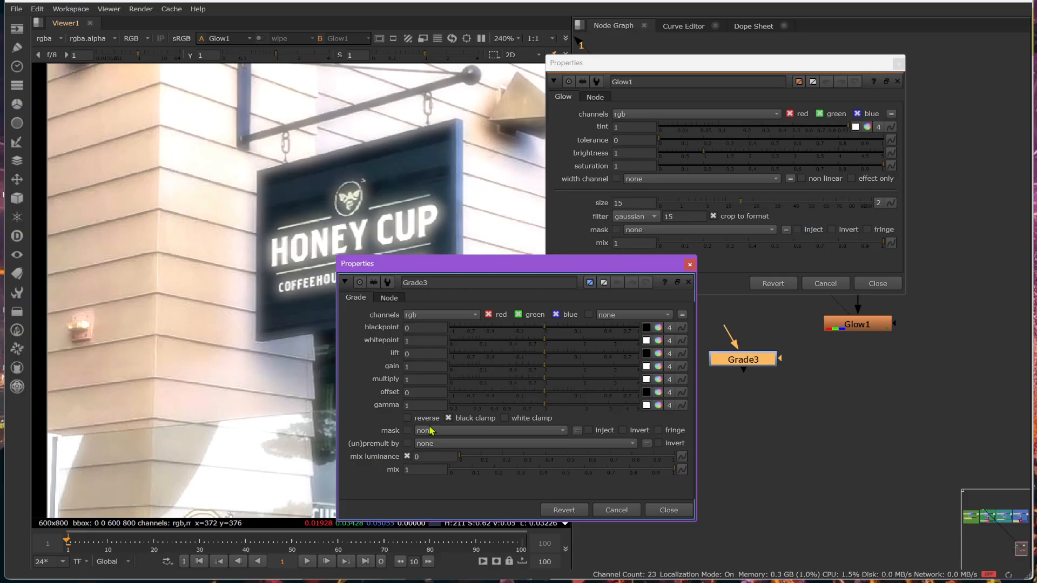
click(442, 432)
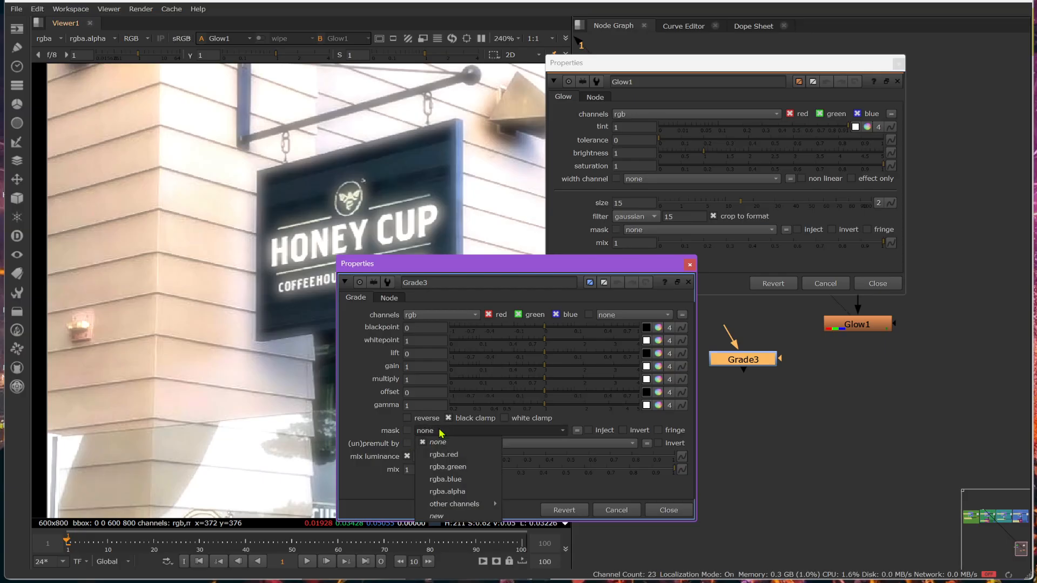
click(442, 432)
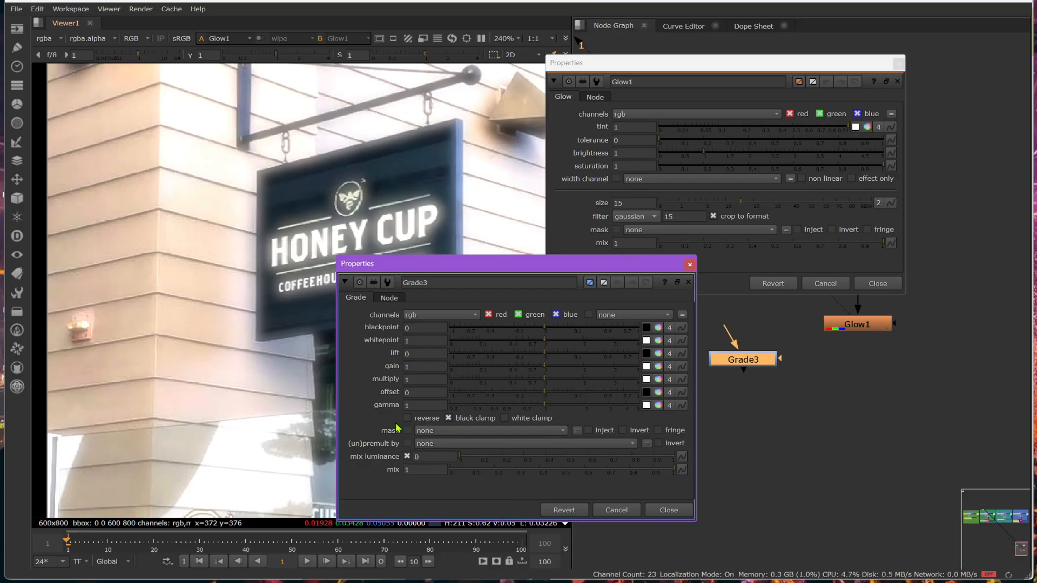
click(653, 511)
- Set Glow1's mask channel to matte.sign and raise its brightness to 3.66
click(657, 232)
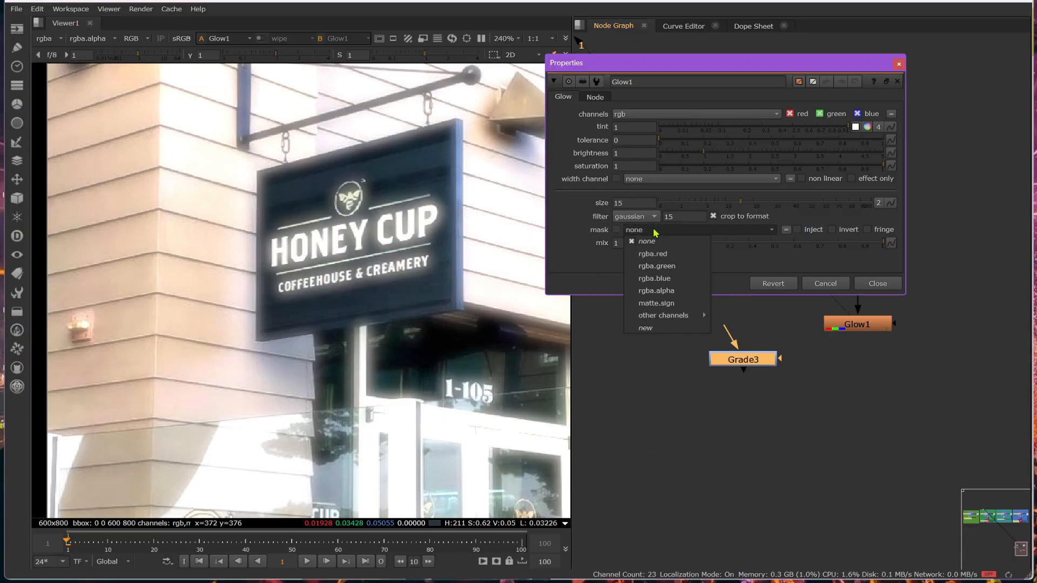
click(657, 303)
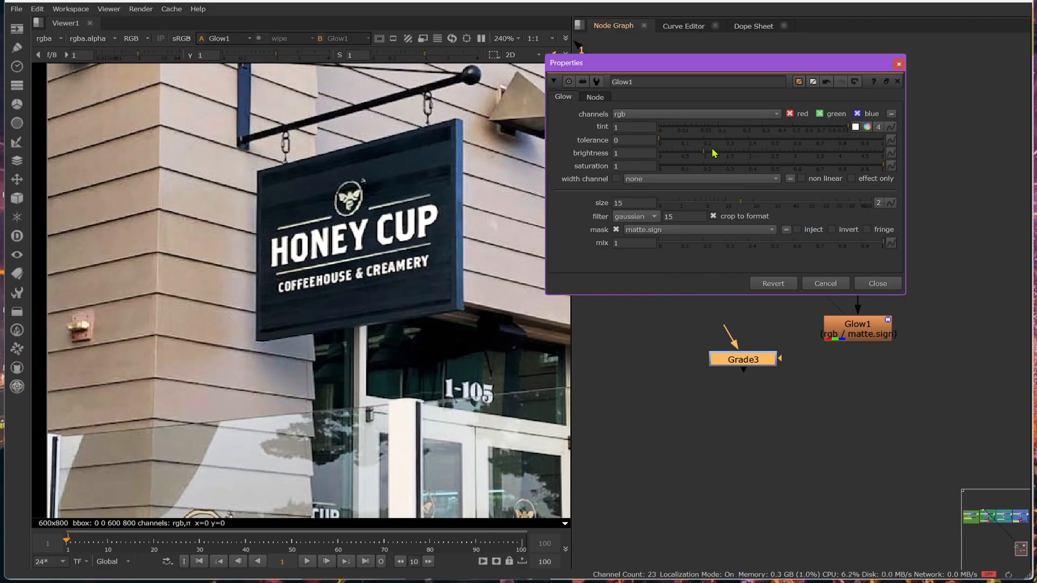
drag(710, 151, 825, 158)
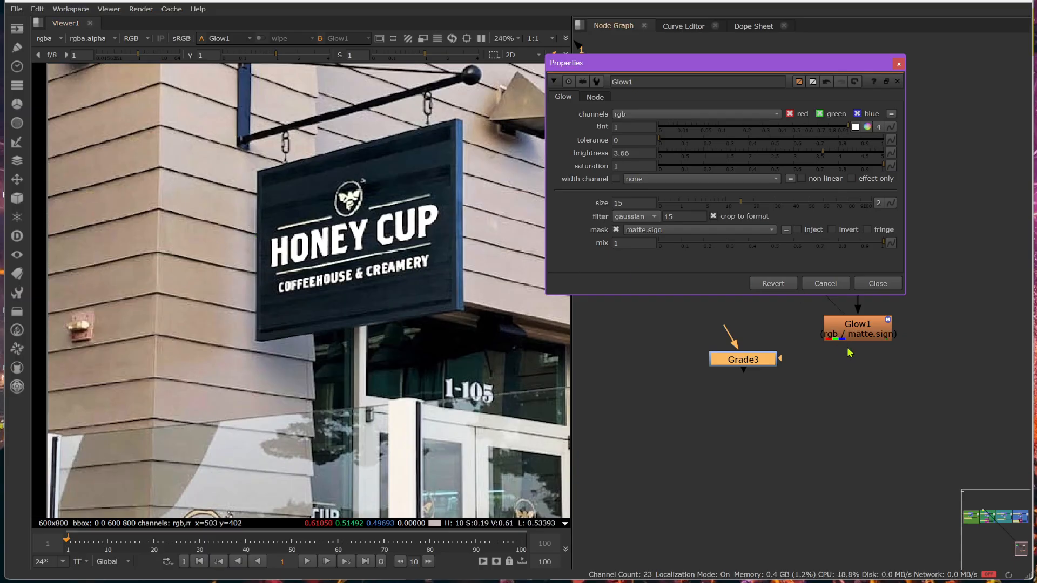
- Inspect the lettering matte up close in the alpha channel of Grade2's output
middle_drag(850, 352, 837, 486)
click(608, 355)
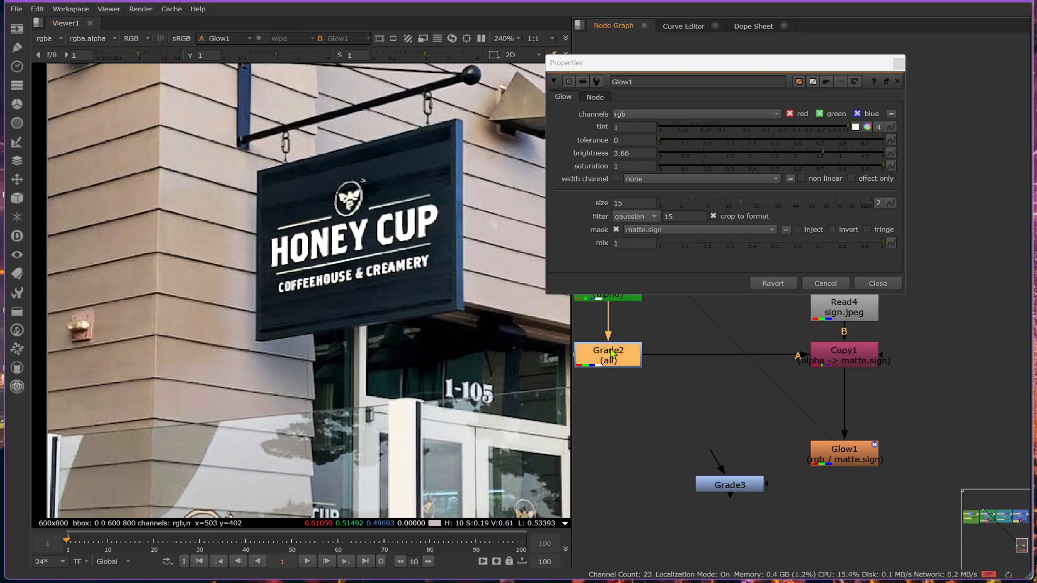
key(1)
key(a)
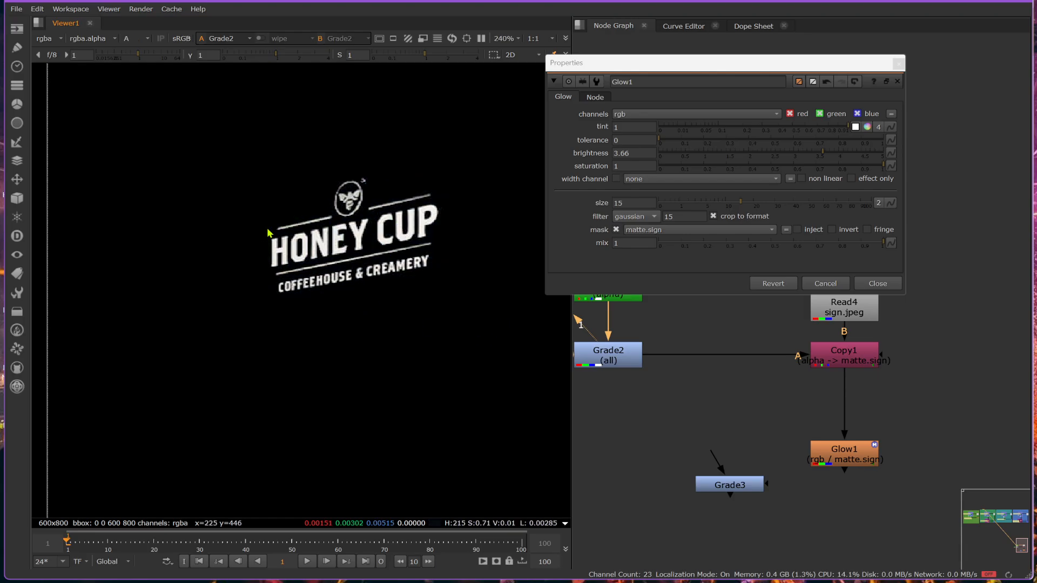
scroll(283, 233, up, 2)
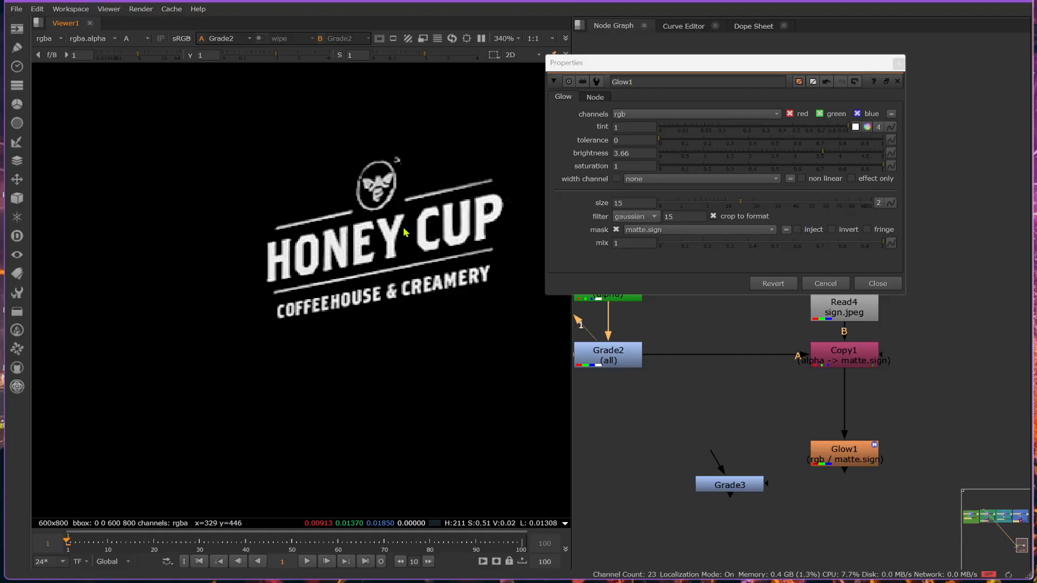
- View Glow1's output, turn off its mask, and set its brightness to 0.66
click(848, 460)
key(1)
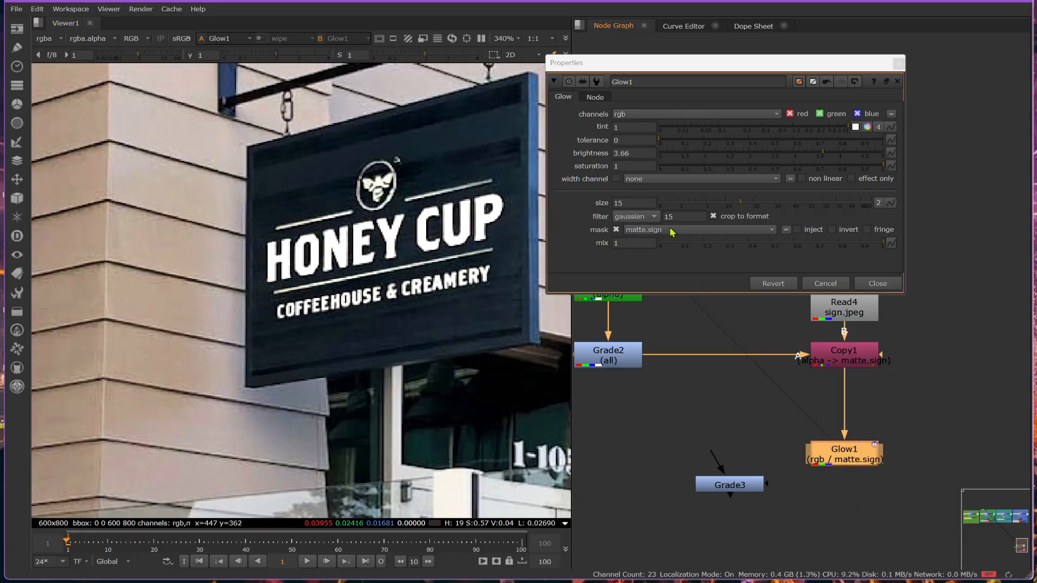
click(617, 231)
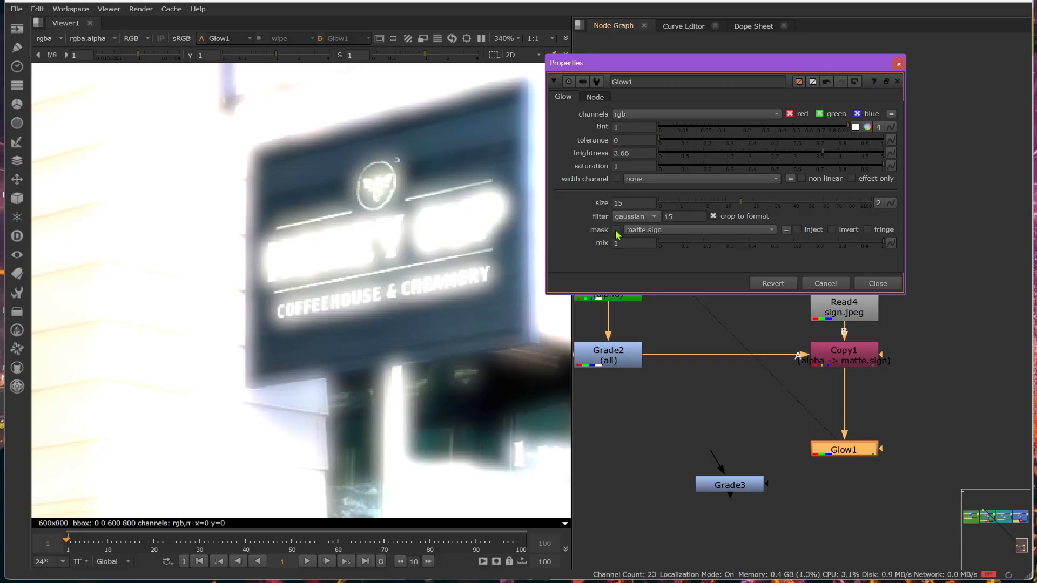
drag(766, 153, 688, 157)
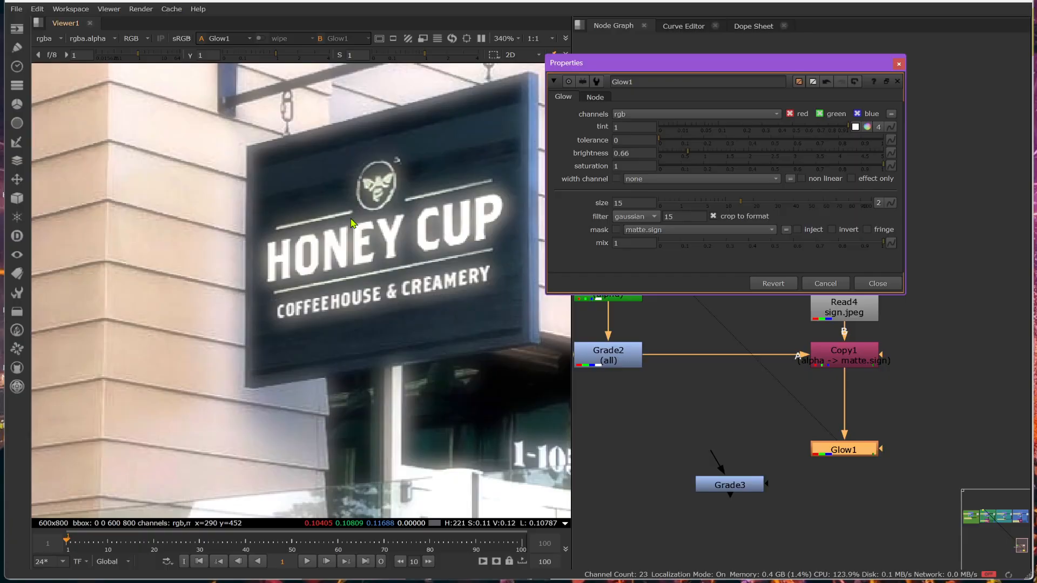
- Disable and re-enable Glow1 to compare the image with and without the unmasked glow
click(841, 455)
key(d)
key(d)
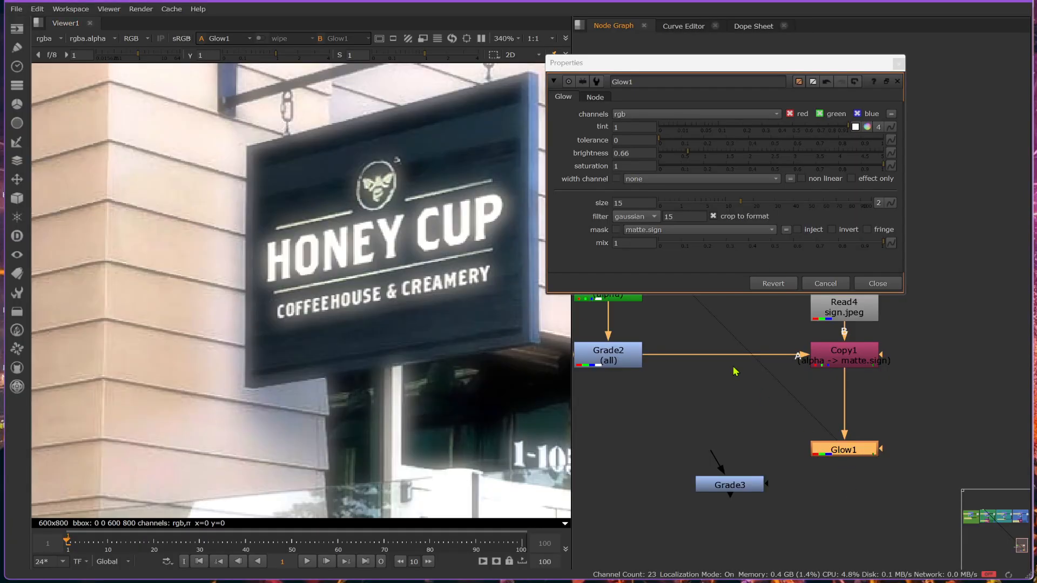
- Turn Glow1's matte.sign mask back on and repeatedly disable and re-enable the node to compare the masked glow
click(615, 230)
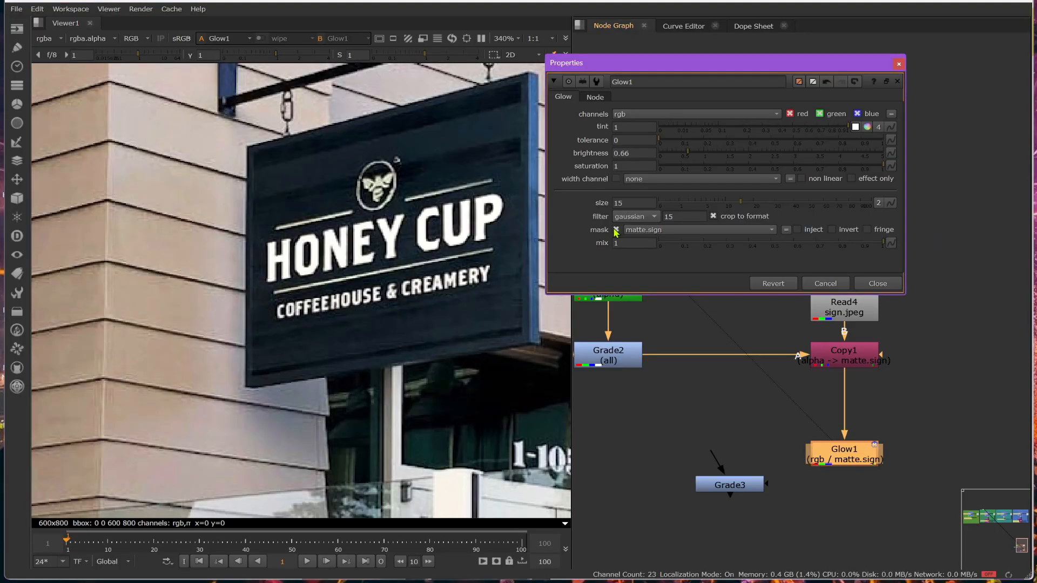
click(862, 462)
key(d)
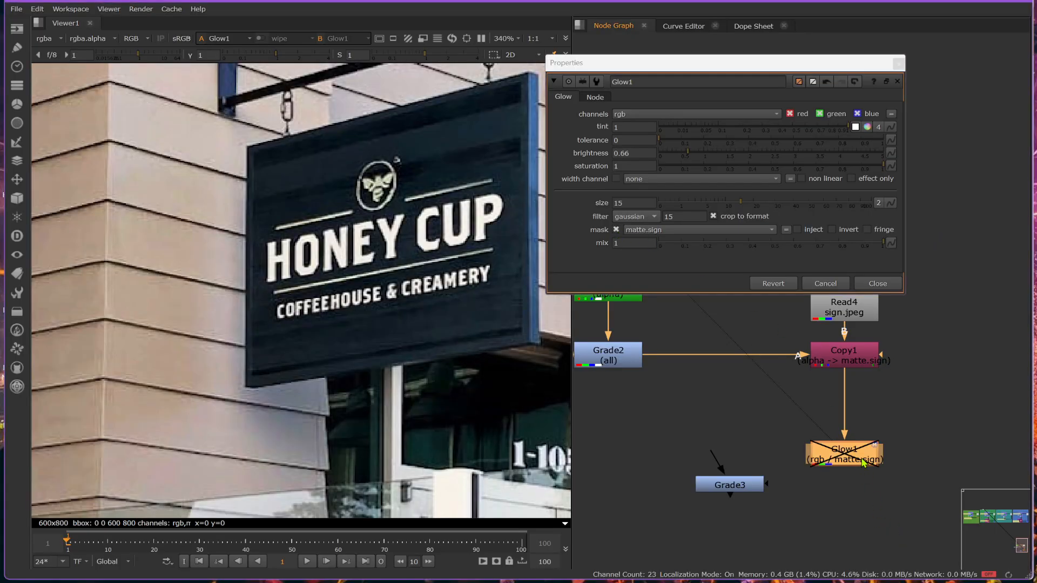
key(d)
key(d)
key(d)
key(d)
key(d)
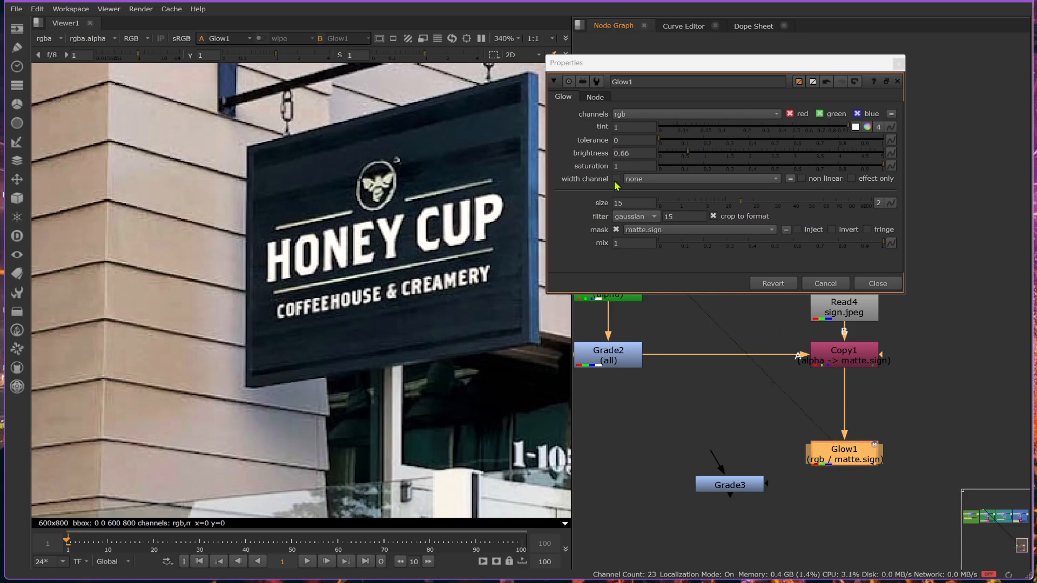
- Turn off Glow1's mask and set its width channel to matte.sign
click(615, 230)
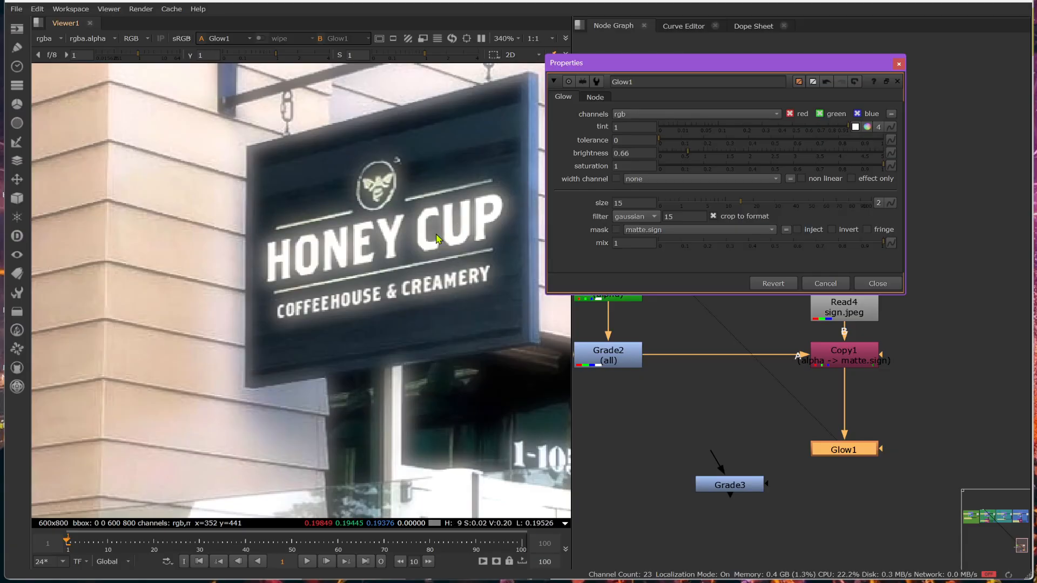
click(645, 180)
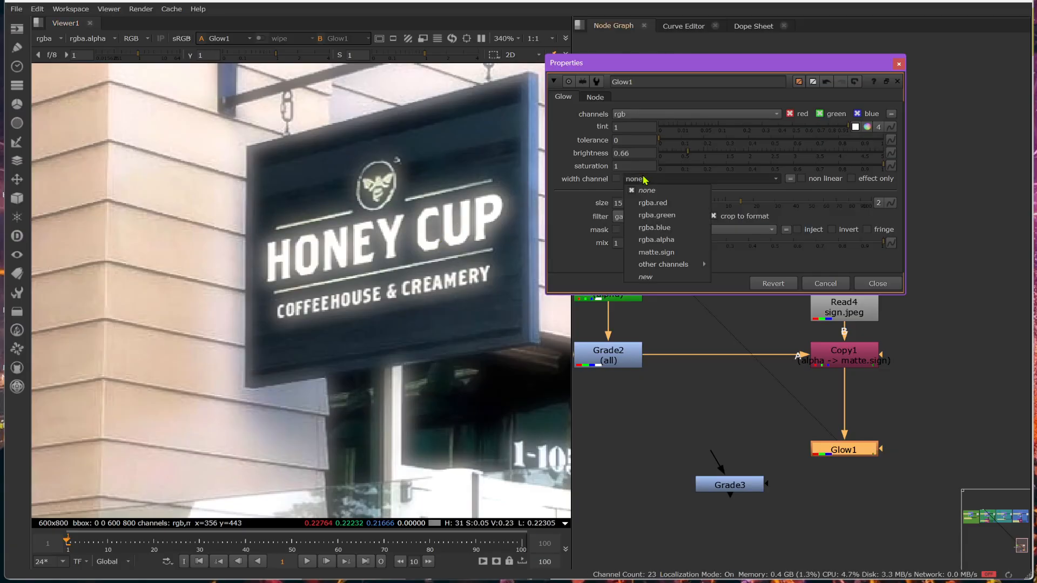
click(652, 252)
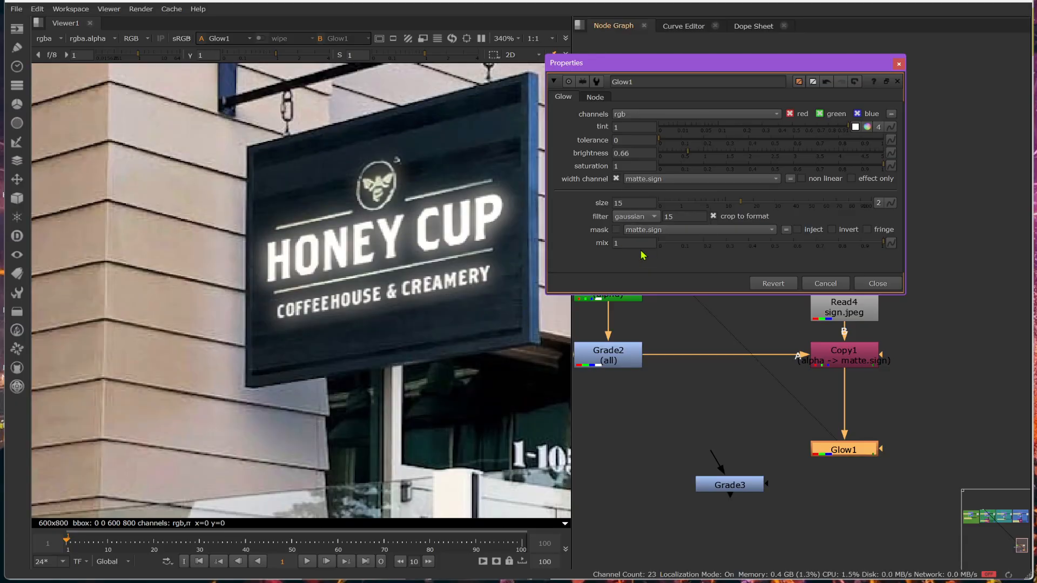
- Repeatedly disable and re-enable Glow1 to compare the image with and without the width-channel glow
click(853, 456)
key(d)
key(d)
key(d)
key(d)
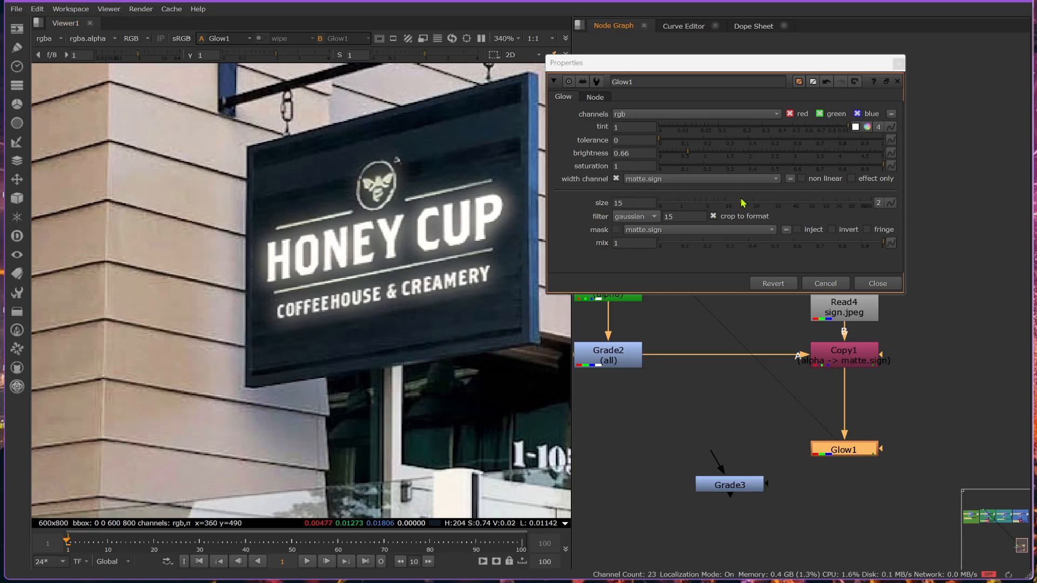
- Set Glow1's size to 9.6 and its brightness to 1.08
mouse_move(742, 206)
mouse_down()
mouse_move(809, 203)
mouse_move(681, 207)
mouse_move(747, 215)
mouse_move(704, 212)
mouse_move(727, 210)
mouse_up()
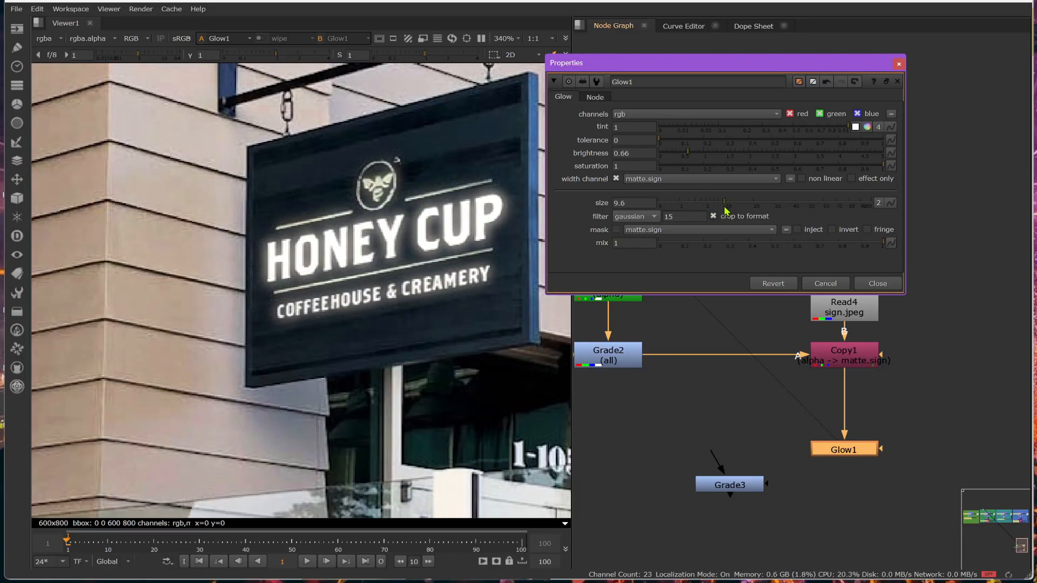
mouse_move(691, 158)
mouse_down()
mouse_move(823, 156)
mouse_move(640, 158)
mouse_move(829, 156)
mouse_move(709, 159)
mouse_up()
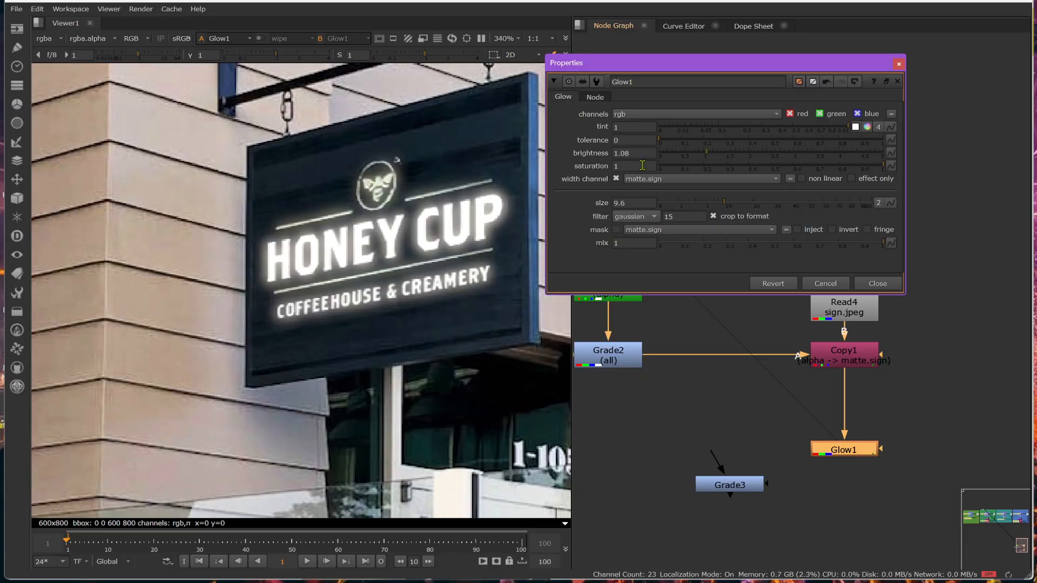
- Tint Glow1's glow pink by raising the colour saturation so green and blue are 0.54
click(868, 126)
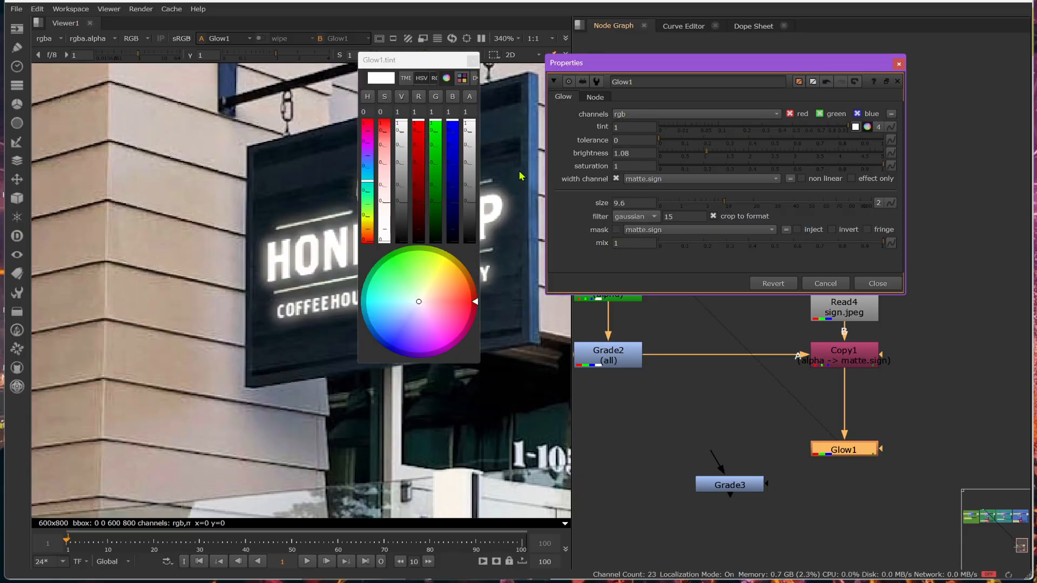
click(384, 159)
click(473, 61)
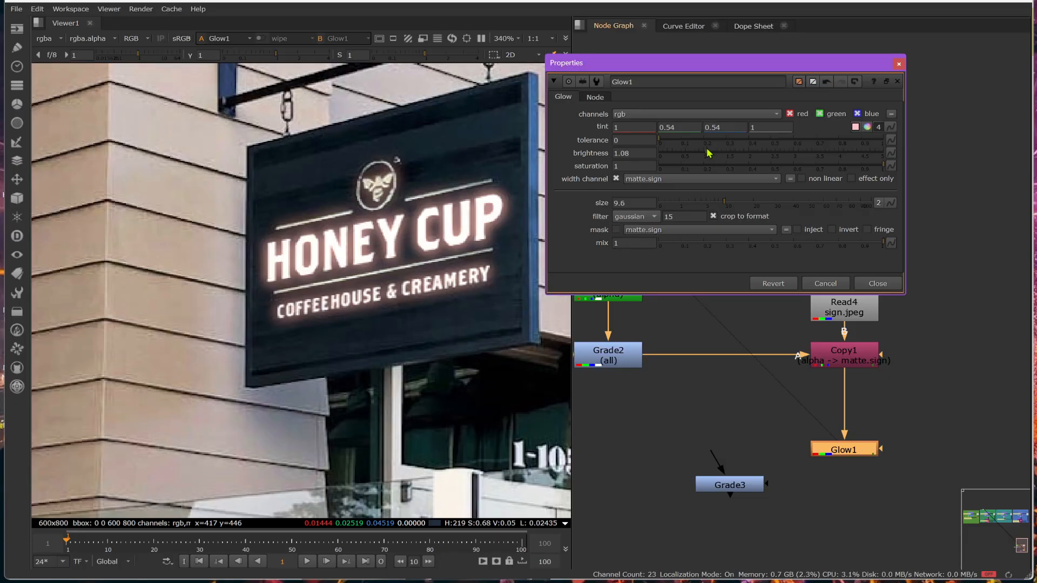
- Set Glow1's brightness to 1.04 and tolerance to 0.02, and check the glow on the sign
mouse_move(709, 153)
mouse_down()
mouse_move(742, 156)
mouse_move(707, 157)
mouse_up()
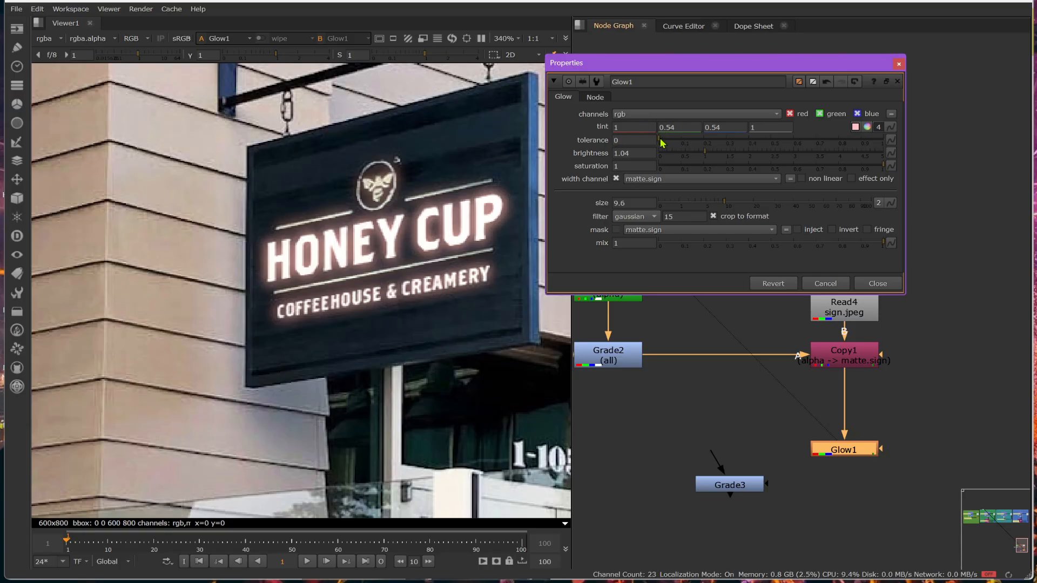
drag(661, 141, 641, 155)
click(663, 139)
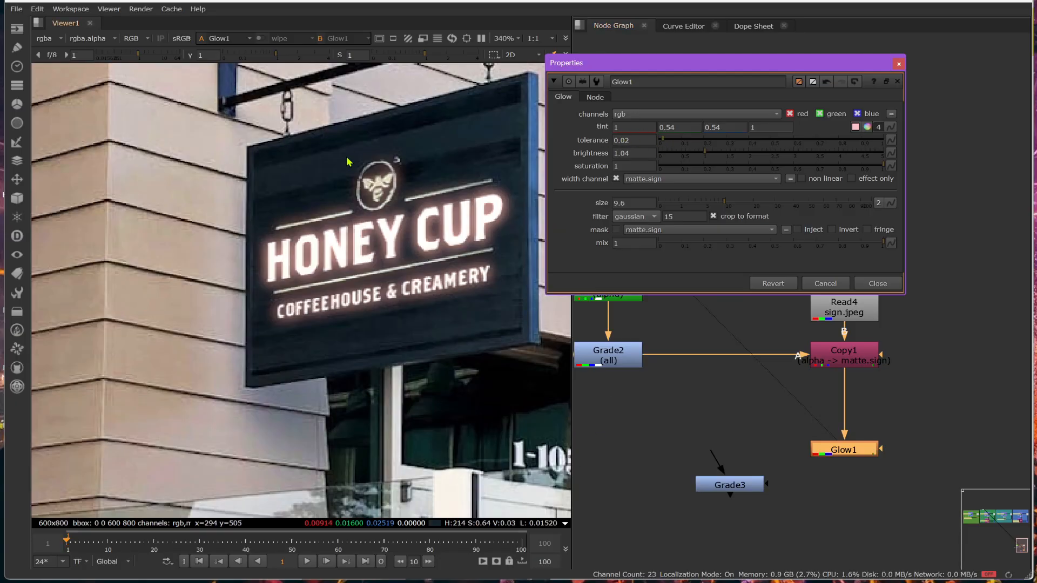
scroll(370, 166, down, 4)
scroll(310, 172, up, 2)
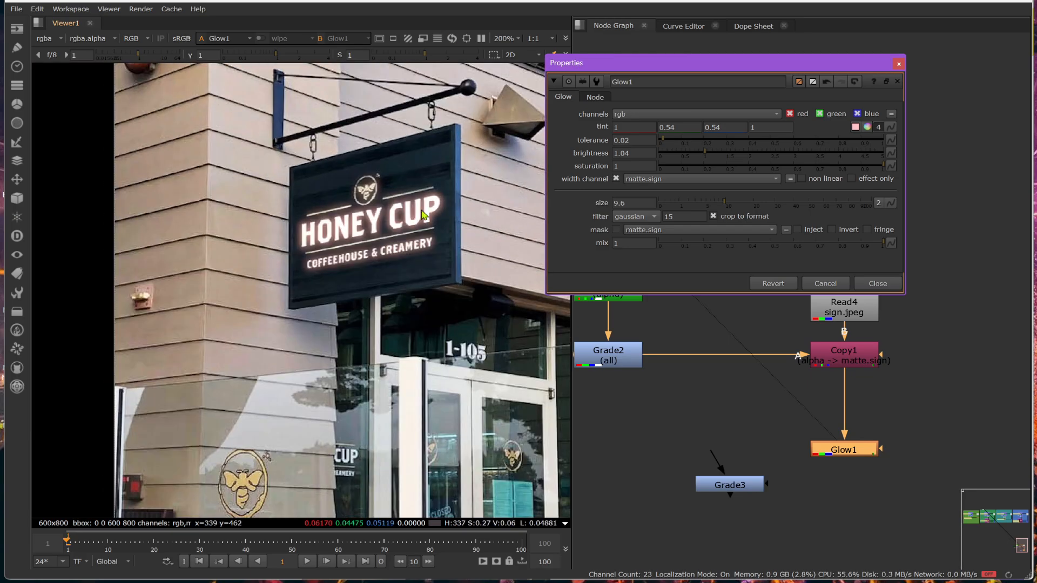
- Turn off Glow1's width channel and repeatedly disable and re-enable the node to compare the unrestricted glow
click(615, 178)
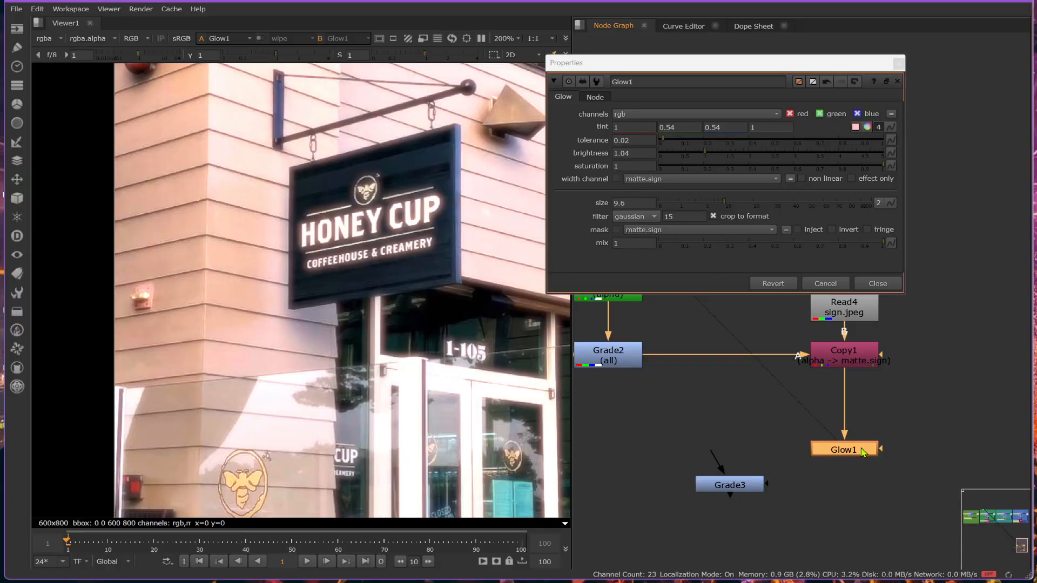
key(d)
key(d)
key(d)
key(d)
key(d)
key(d)
key(d)
key(d)
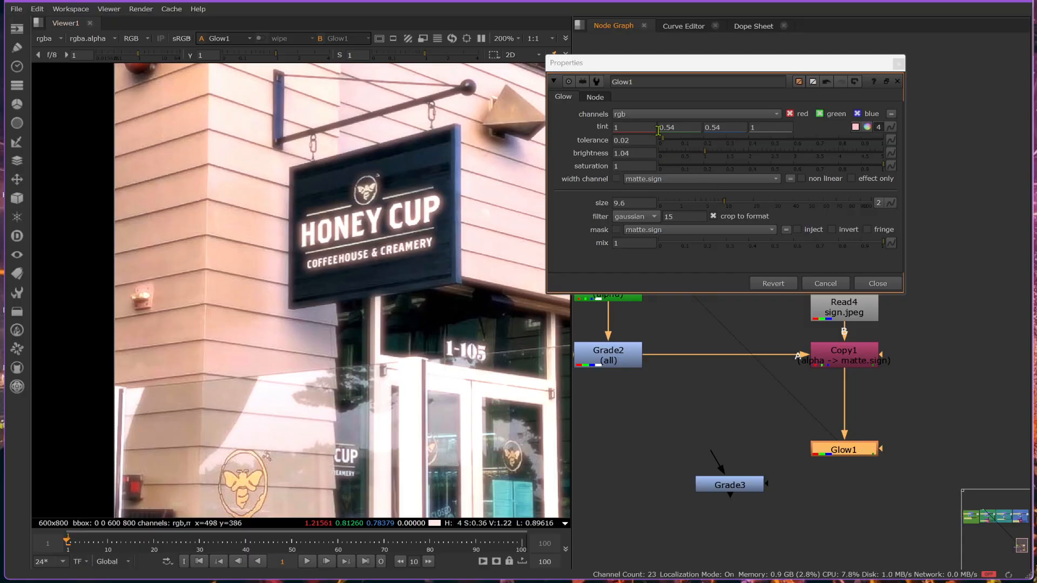
- Raise Glow1's tolerance to 0.455, compare with the node disabled, and raise the tolerance further to 0.695
drag(665, 145, 765, 149)
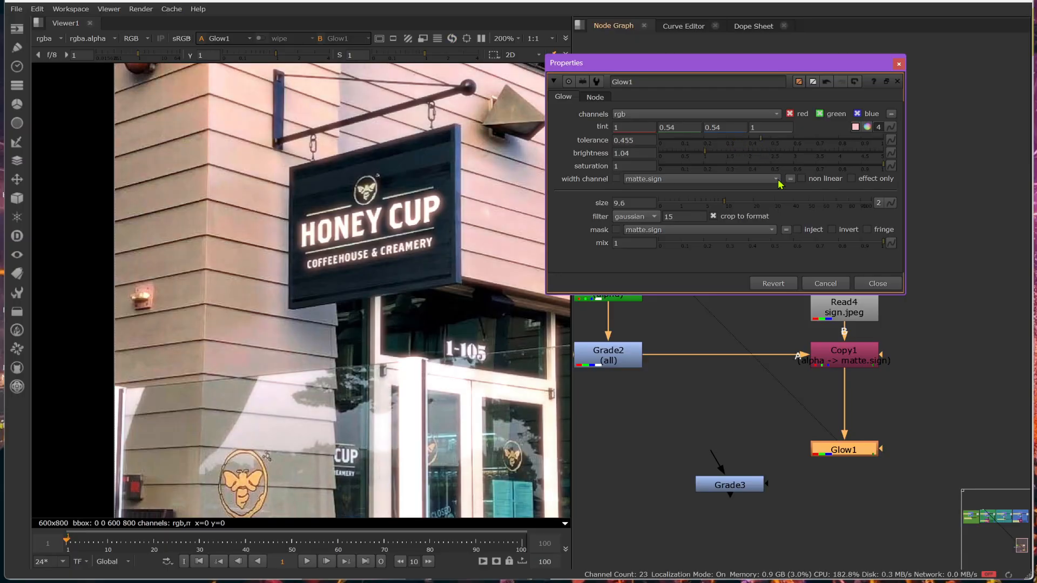
key(d)
key(d)
key(d)
key(d)
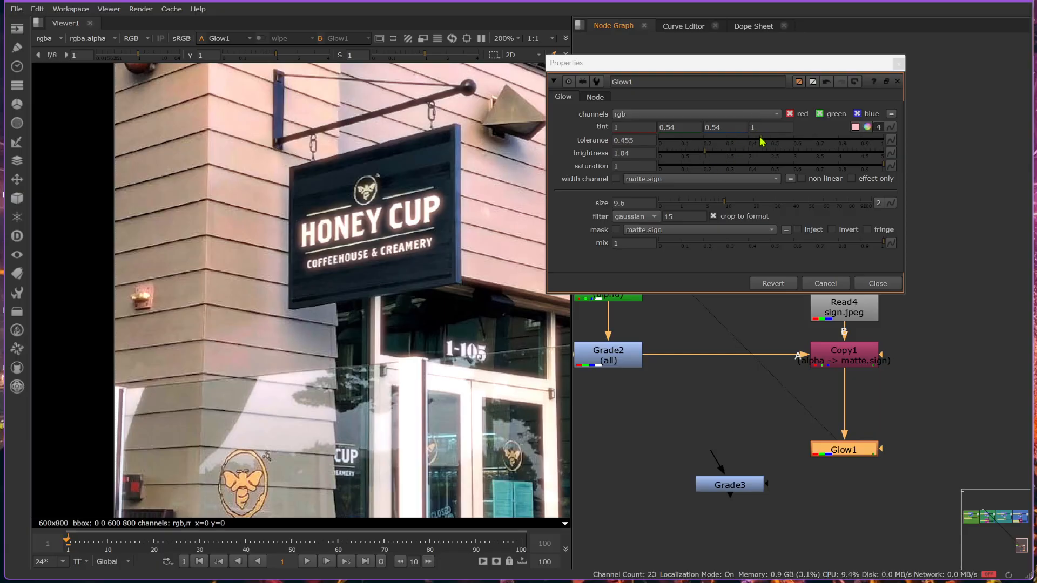
drag(761, 141, 817, 135)
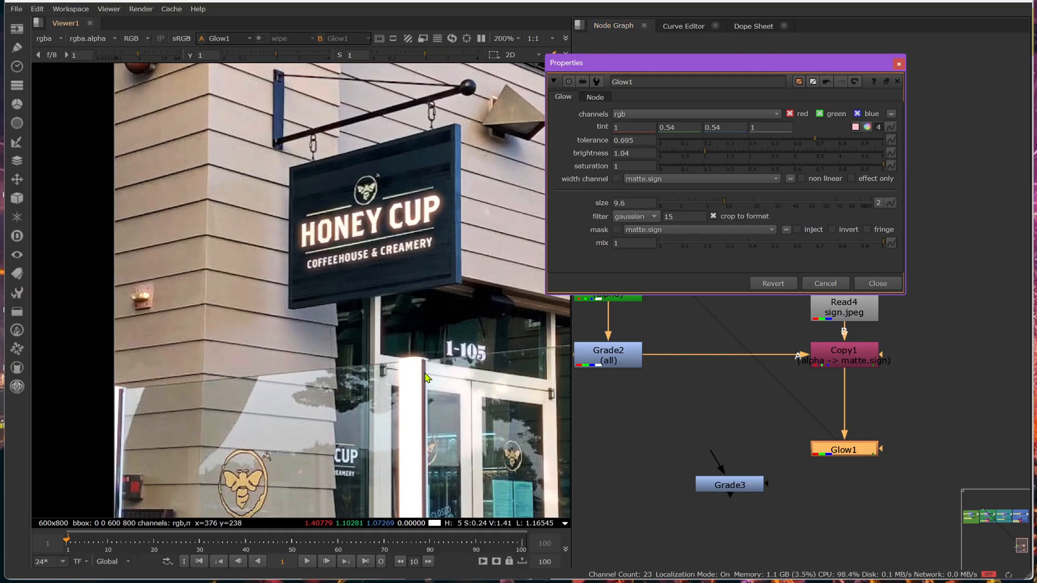
- Turn Glow1's matte.sign width channel back on and set its tolerance to 0
click(680, 180)
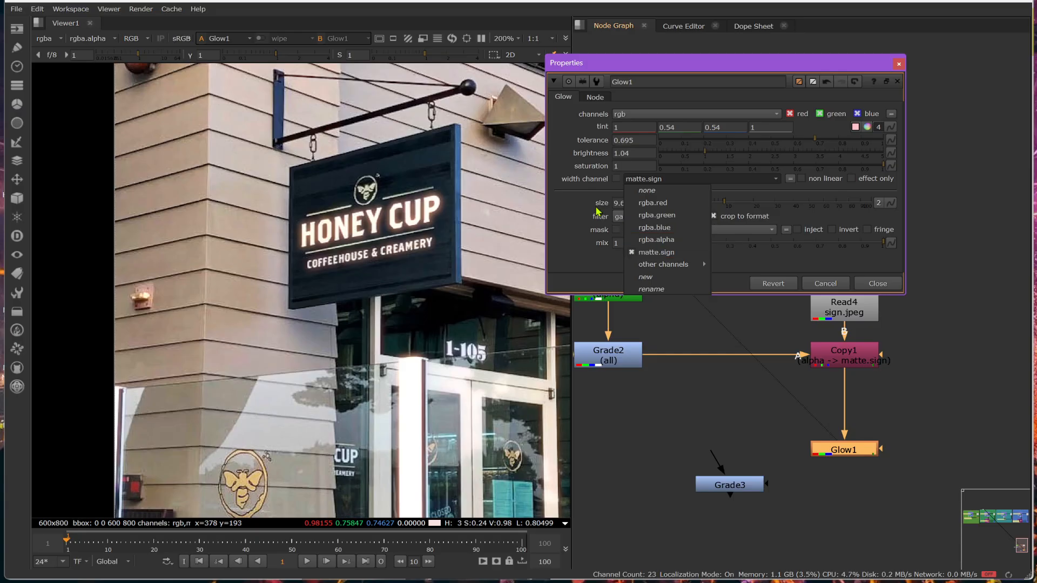
click(616, 179)
click(616, 179)
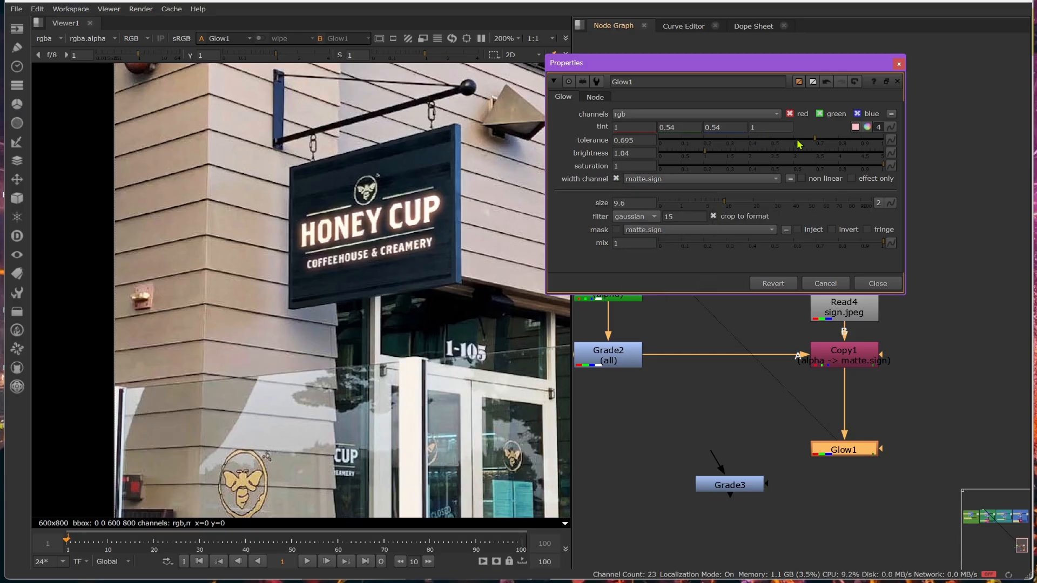
drag(812, 141, 627, 140)
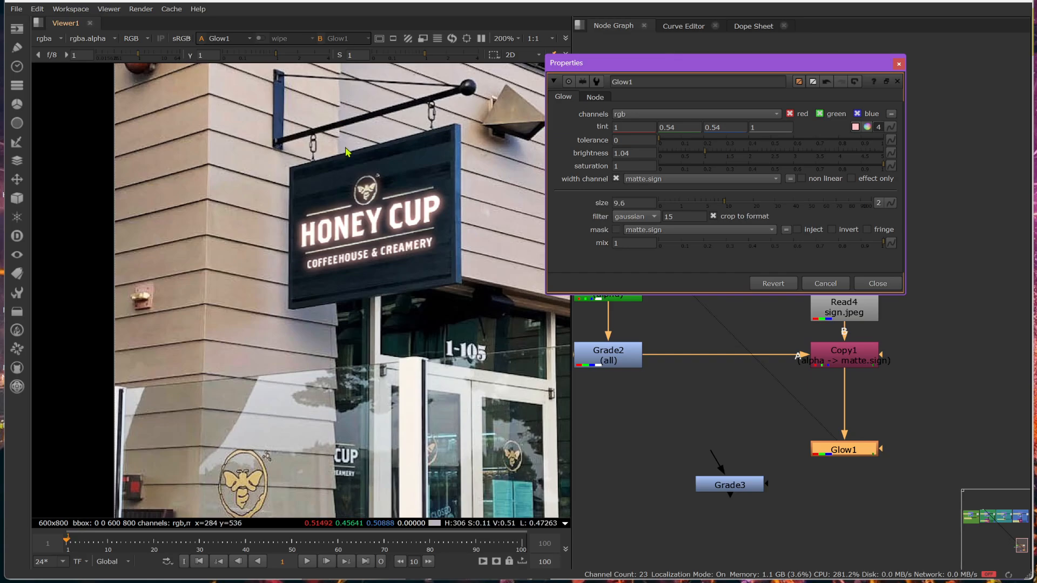
- Inspect the sign's glow up close, temporarily showing Glow1's effect only while testing the tolerance
scroll(348, 220, up, 1)
scroll(348, 220, up, 3)
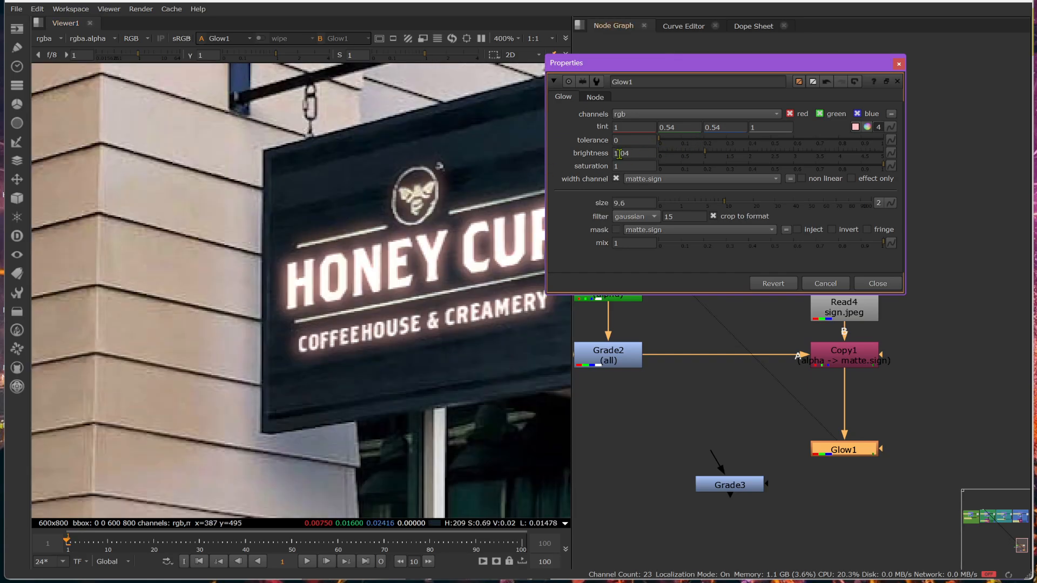
scroll(411, 163, up, 2)
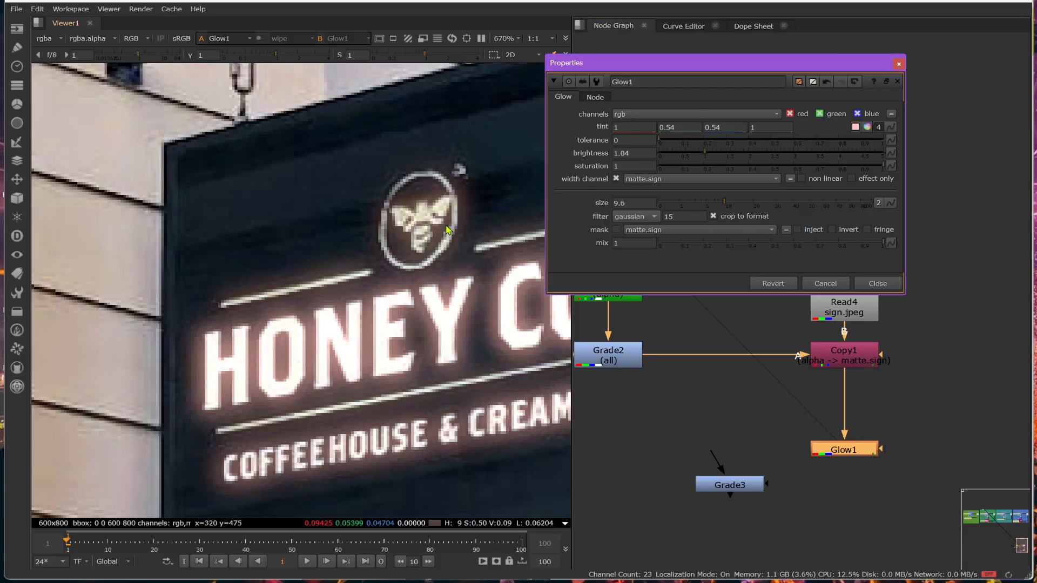
scroll(281, 239, down, 3)
scroll(364, 219, up, 2)
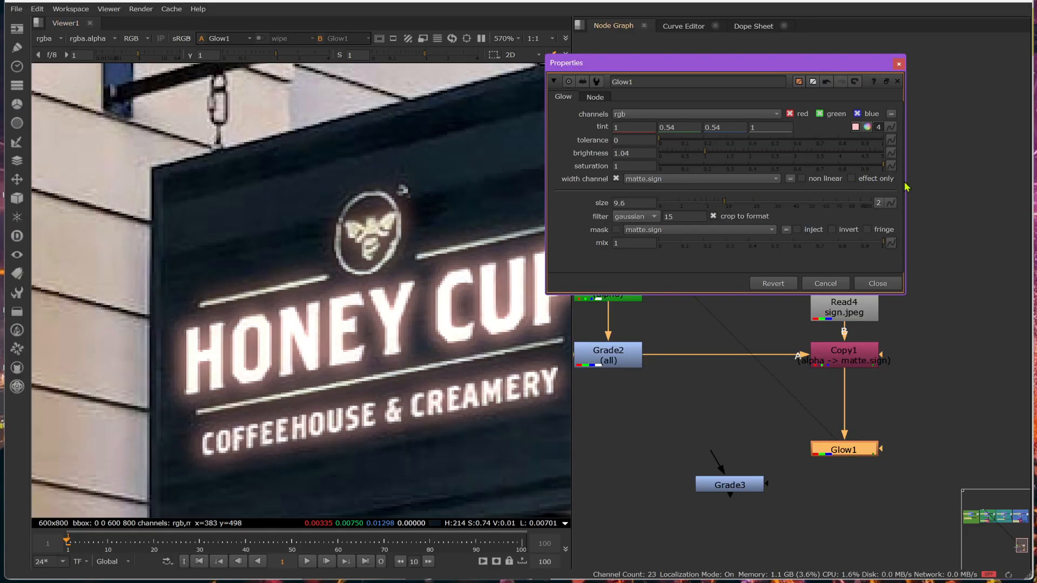
click(852, 180)
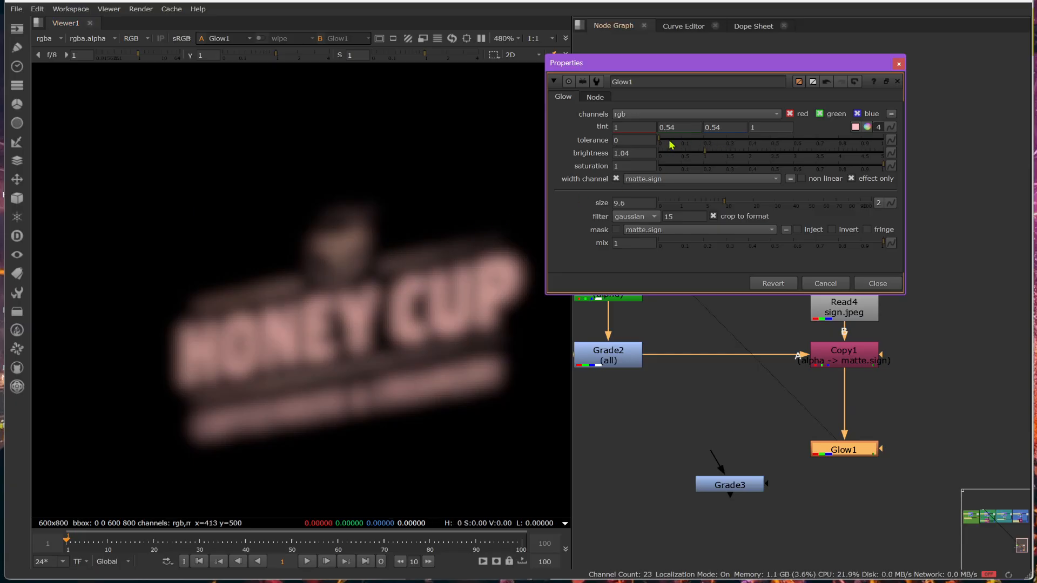
drag(666, 142, 640, 141)
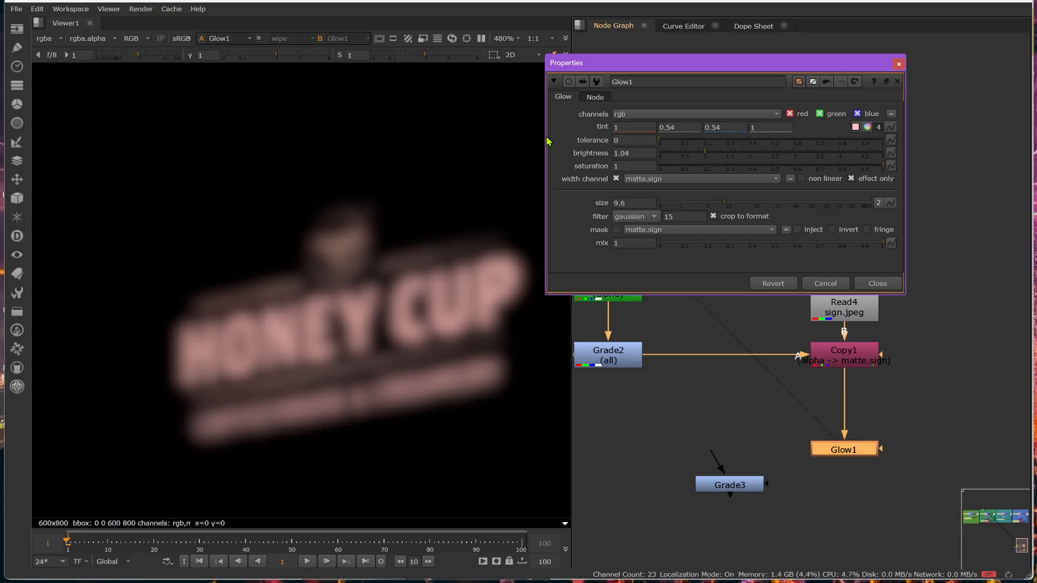
click(852, 179)
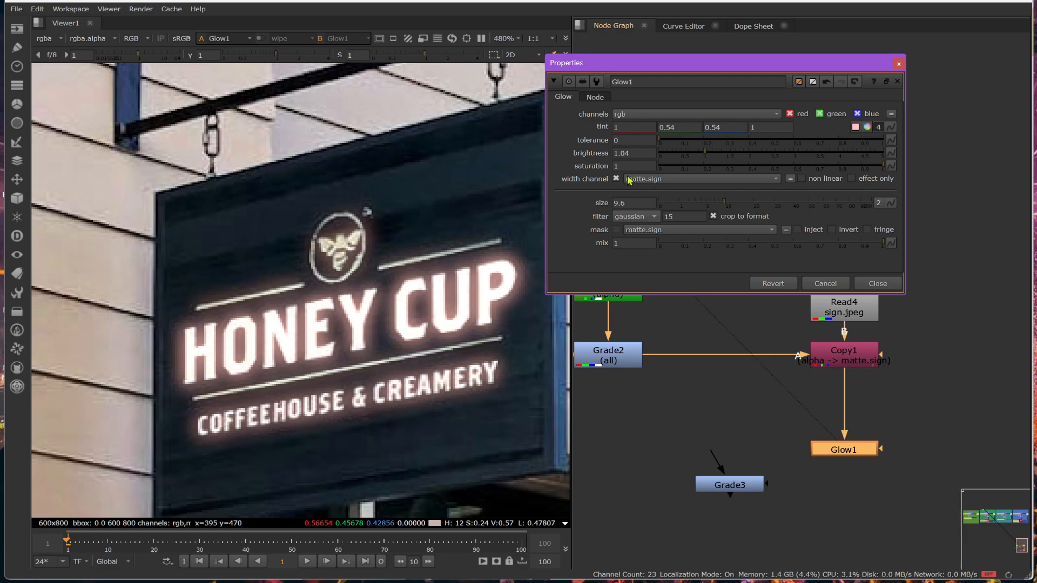
- Disable and re-enable Glow1 to compare the sign with and without the pink-tinted glow
click(855, 450)
key(d)
key(d)
key(d)
key(d)
key(d)
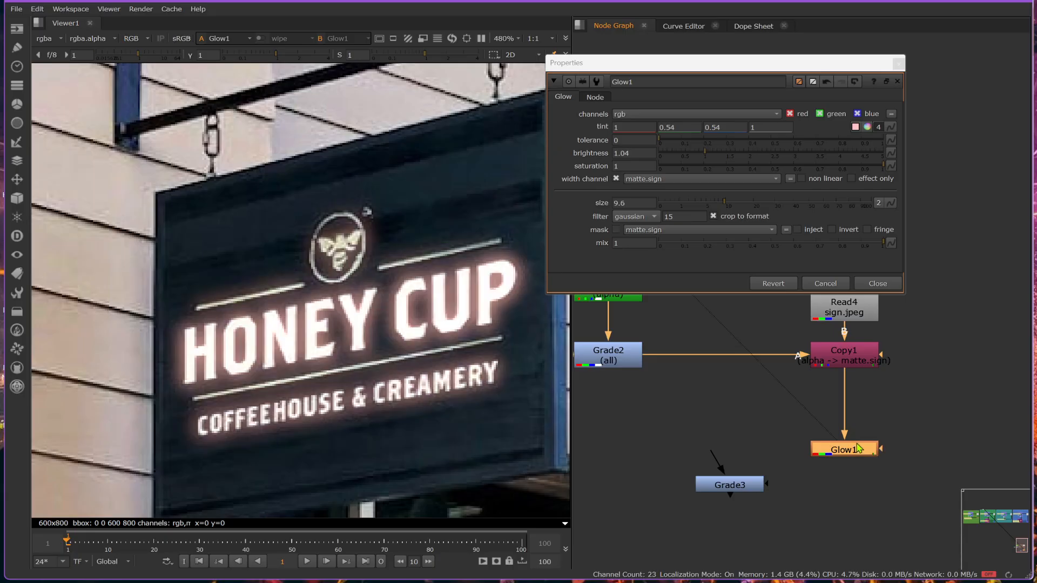
key(d)
- Delete the unused Grade3 node and close Glow1's properties
click(730, 486)
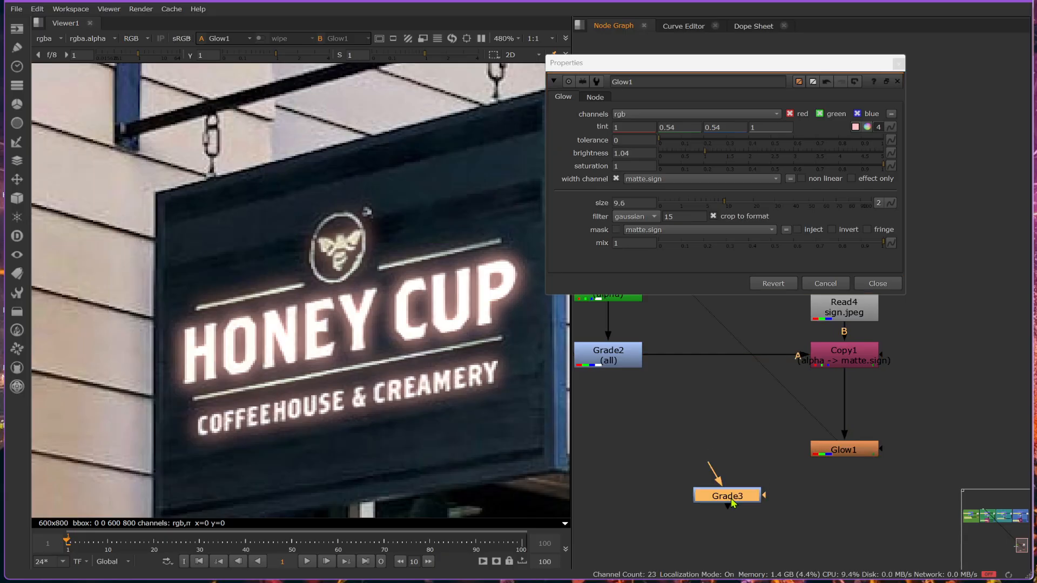
key(Delete)
middle_drag(853, 440, 837, 414)
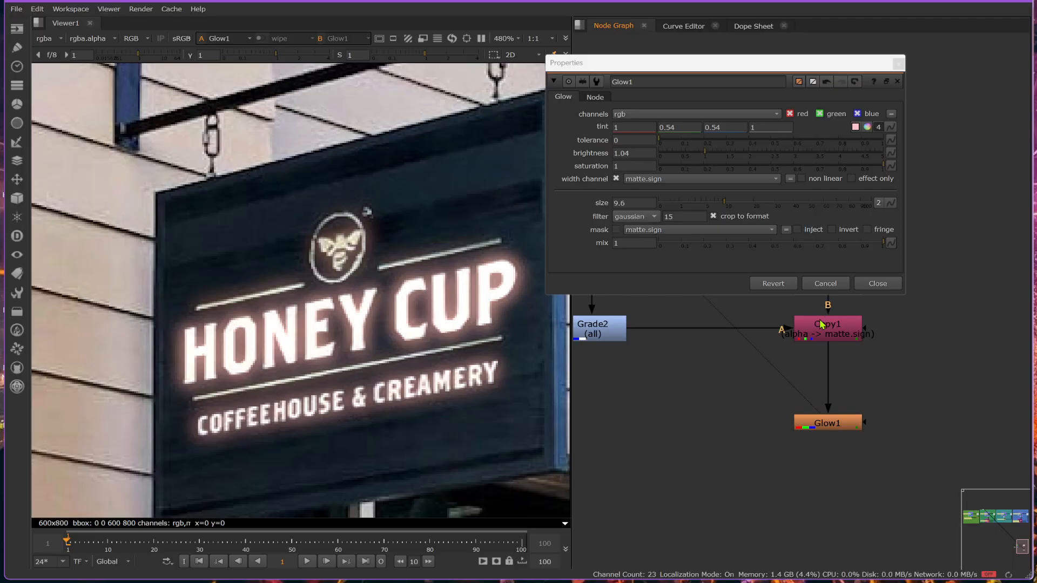
click(882, 288)
- Duplicate Glow1 directly downstream as Glow2 and space the copy a little below the original
click(837, 428)
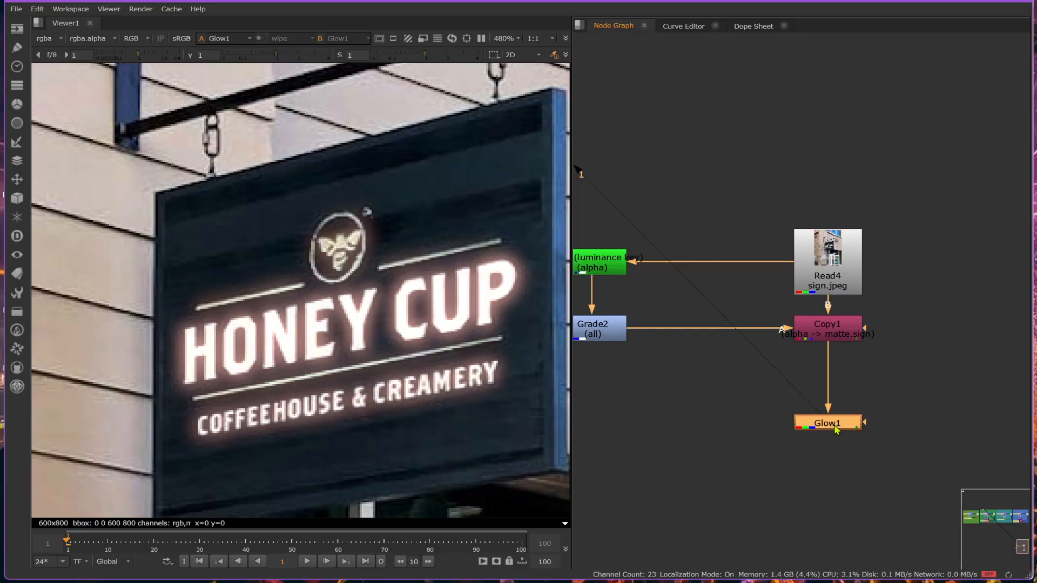
key(ctrl)
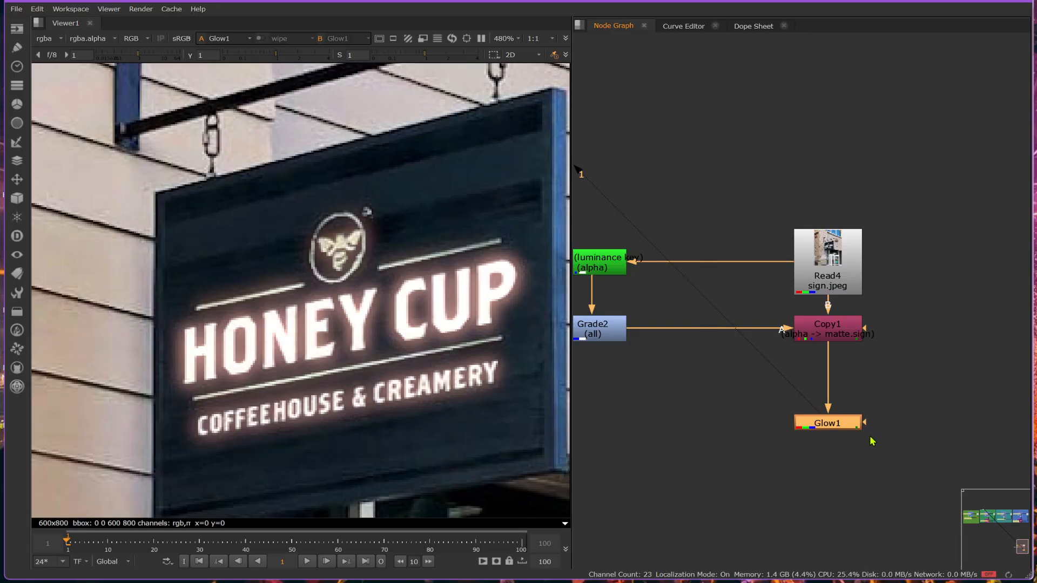
key(ctrl+v)
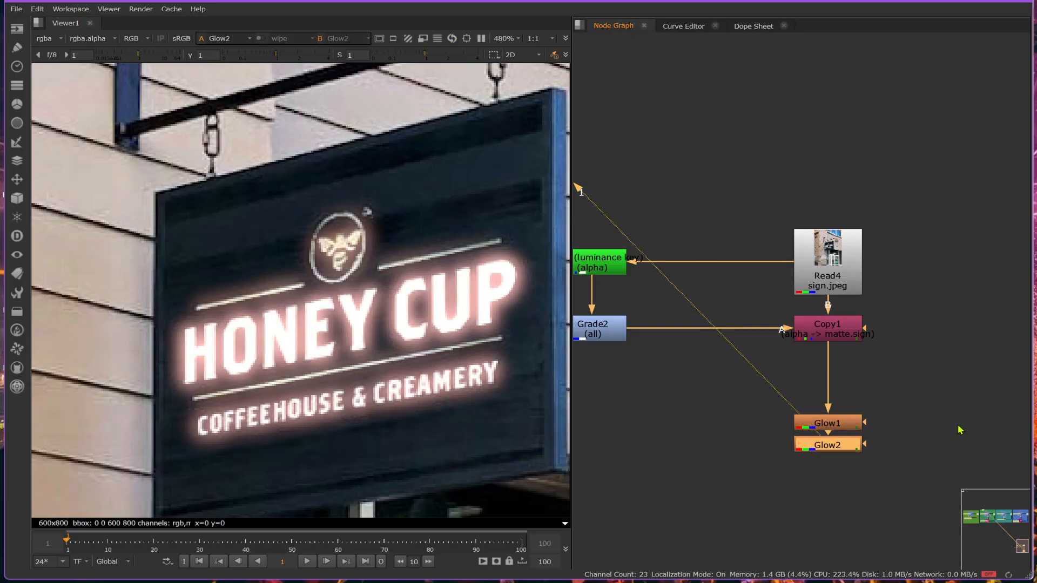
drag(851, 446, 847, 467)
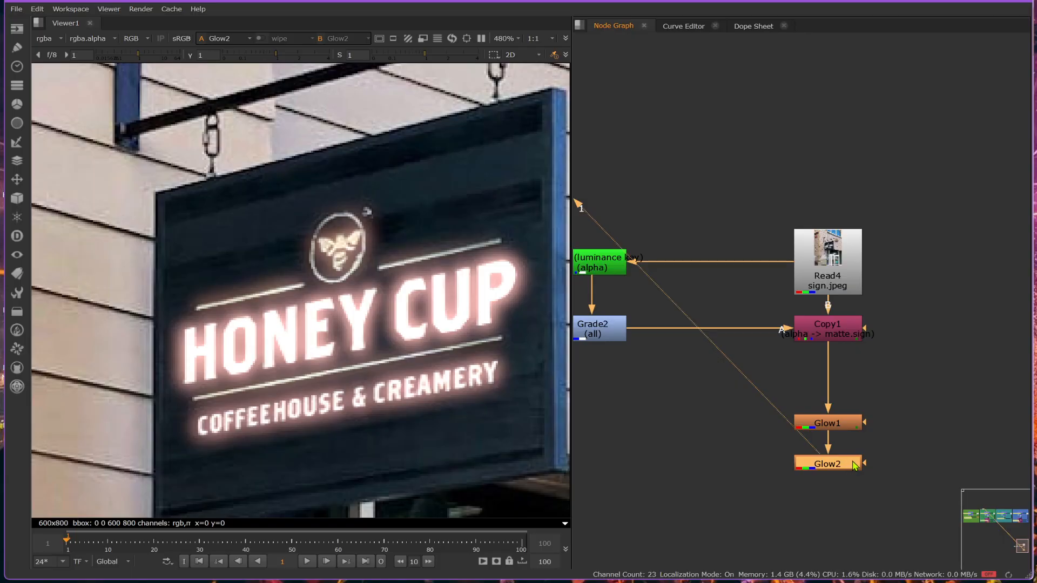
- Open Glow2's properties and disable and re-enable the two Glow nodes to compare the sign with and without them
double_click(854, 466)
drag(594, 368, 755, 75)
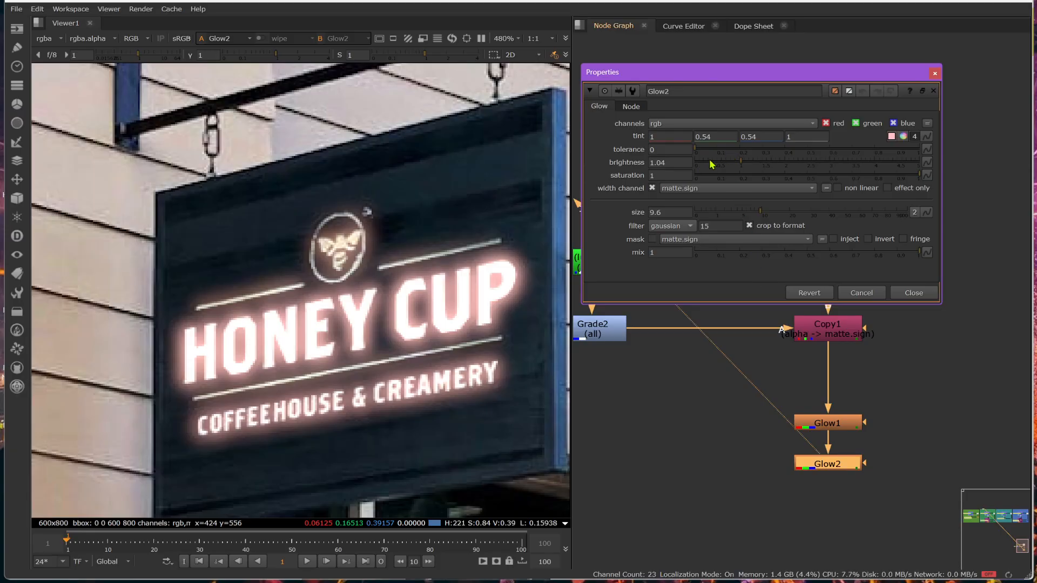
click(840, 467)
key(d)
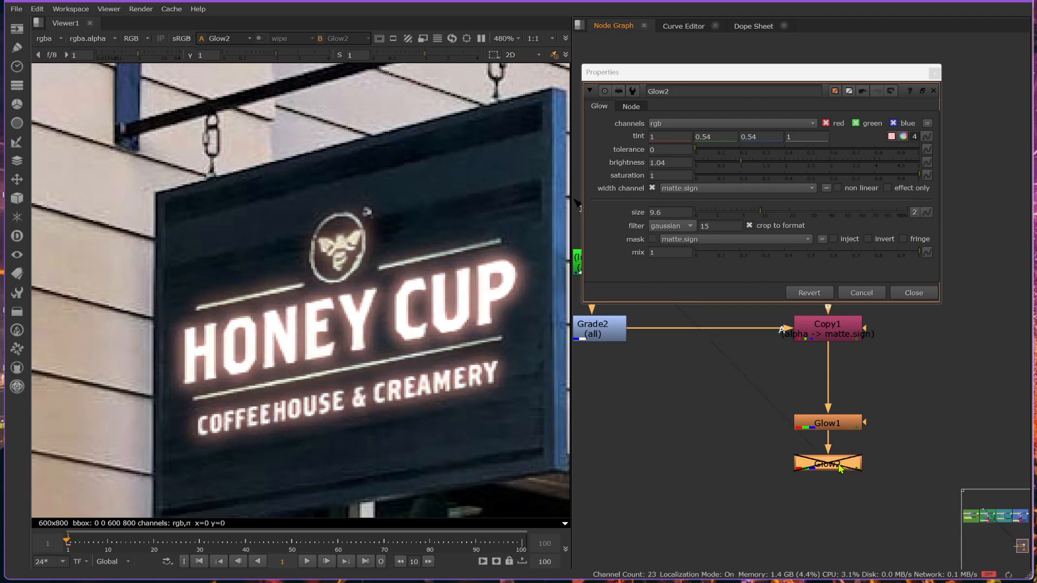
click(839, 427)
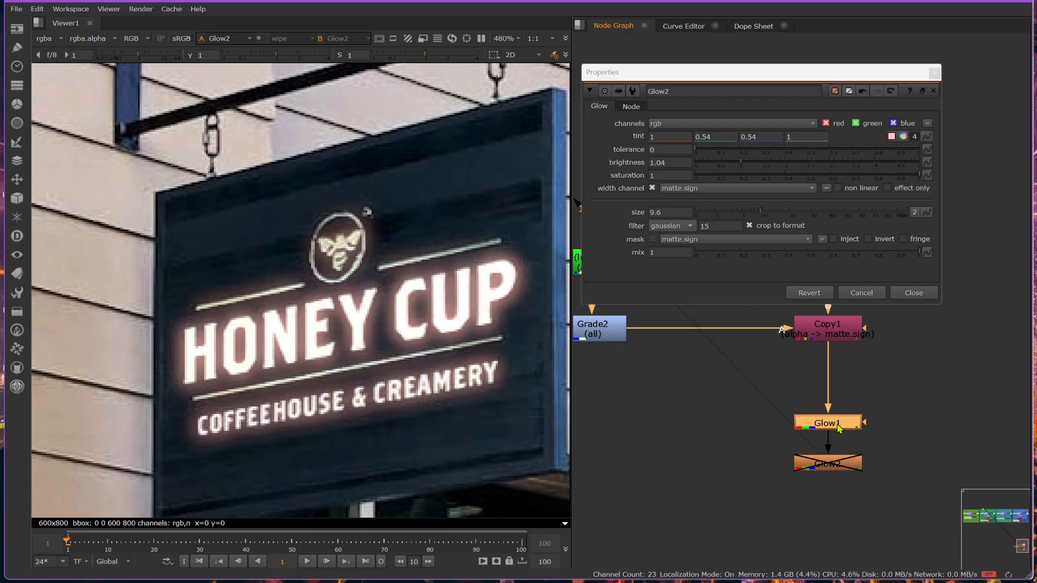
key(d)
key(d)
click(838, 464)
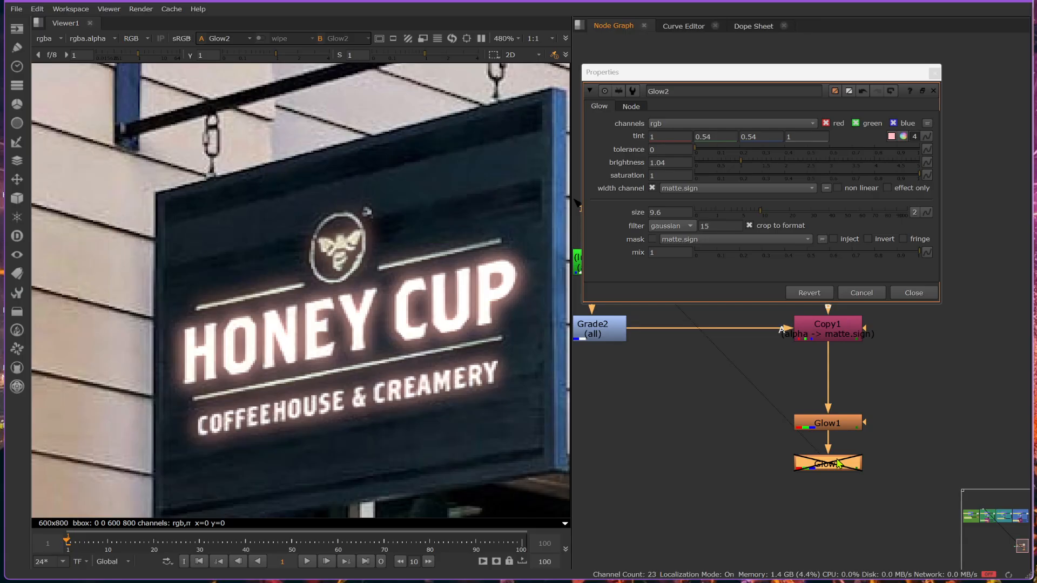
key(d)
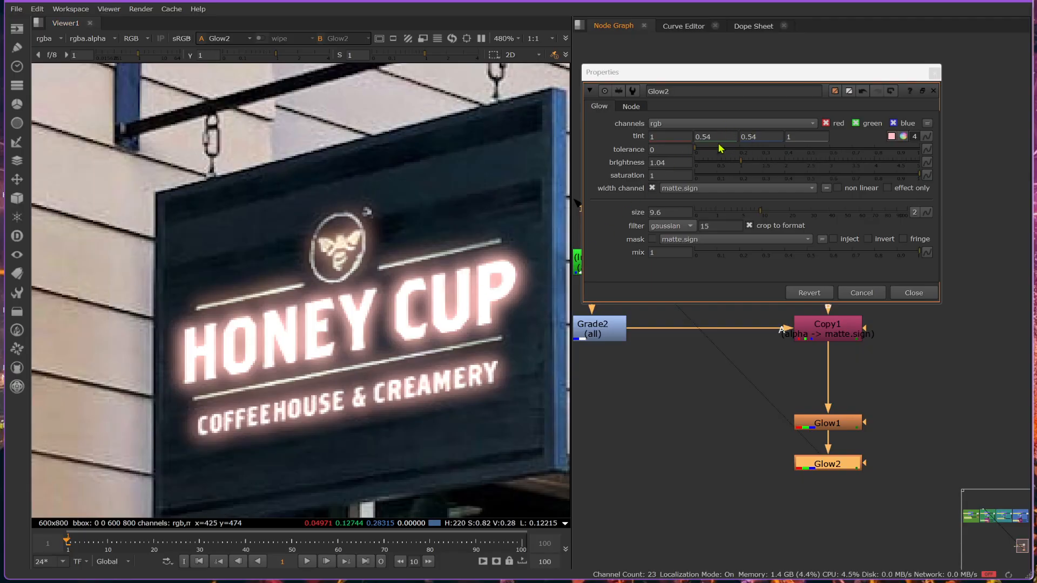
- Set Glow2's size to 4, brightness to 1.48 and tolerance to 0.28
drag(723, 209, 740, 227)
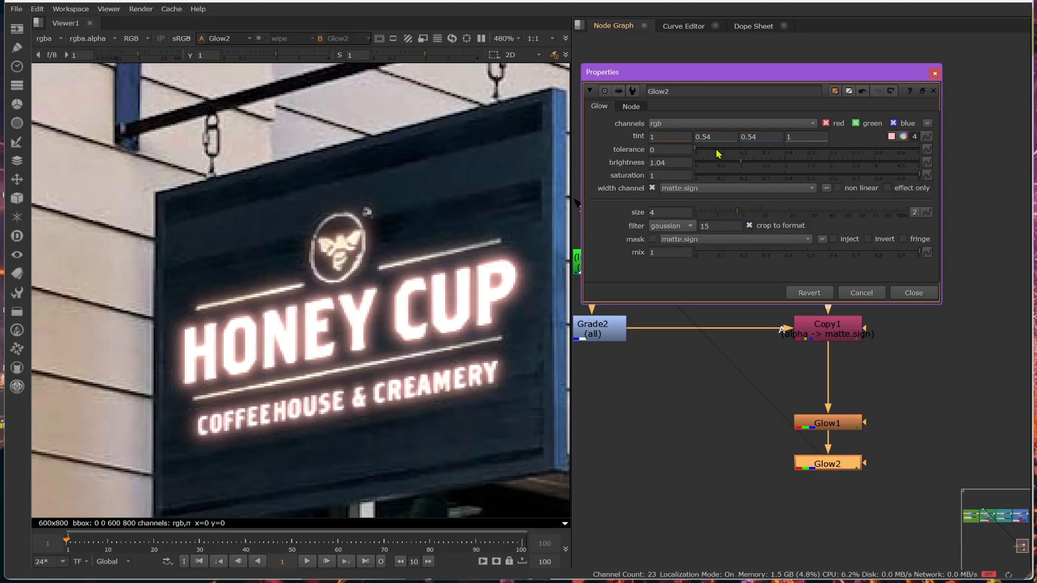
drag(744, 164, 767, 169)
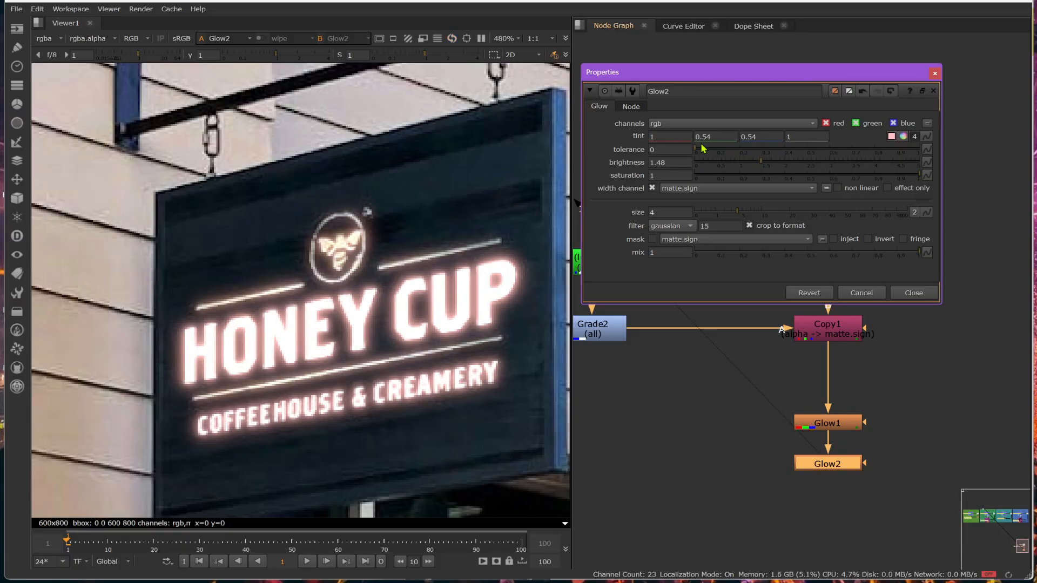
drag(702, 152, 665, 152)
drag(774, 151, 623, 150)
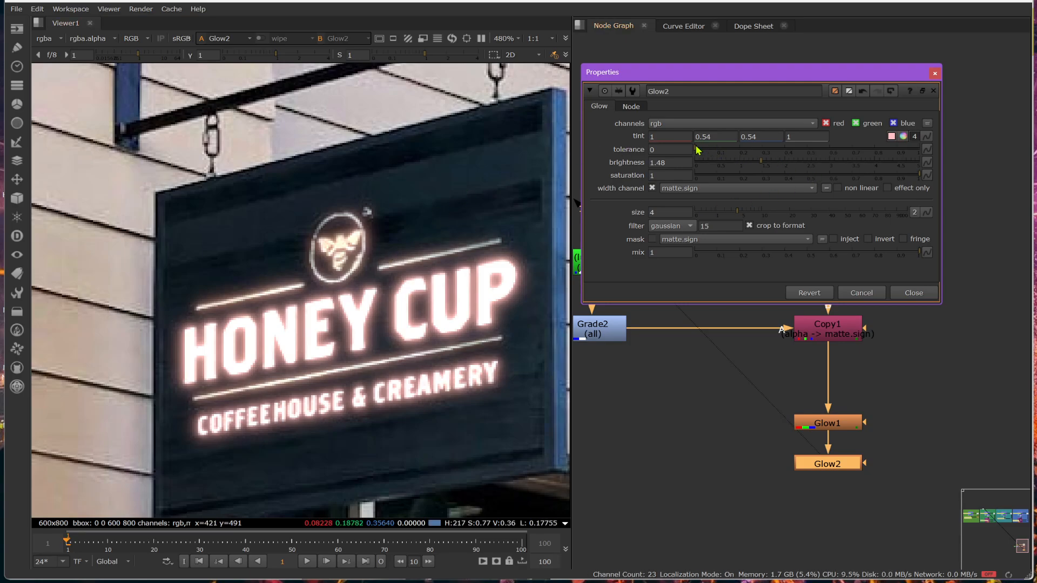
drag(696, 148, 757, 152)
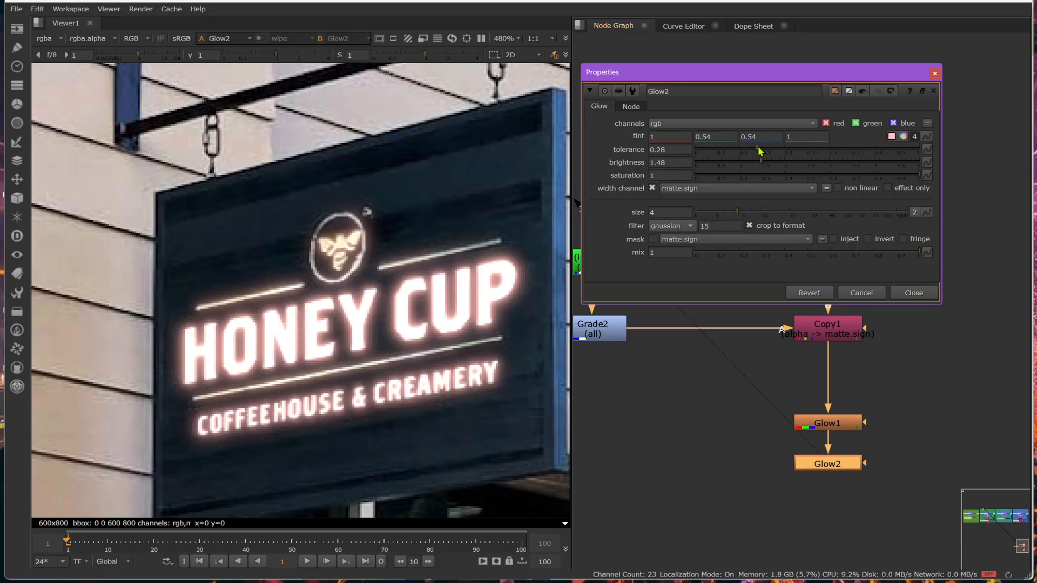
- Turn on effect only for Glow2 and Glow1, with Glow1's output shown in the viewer
click(831, 467)
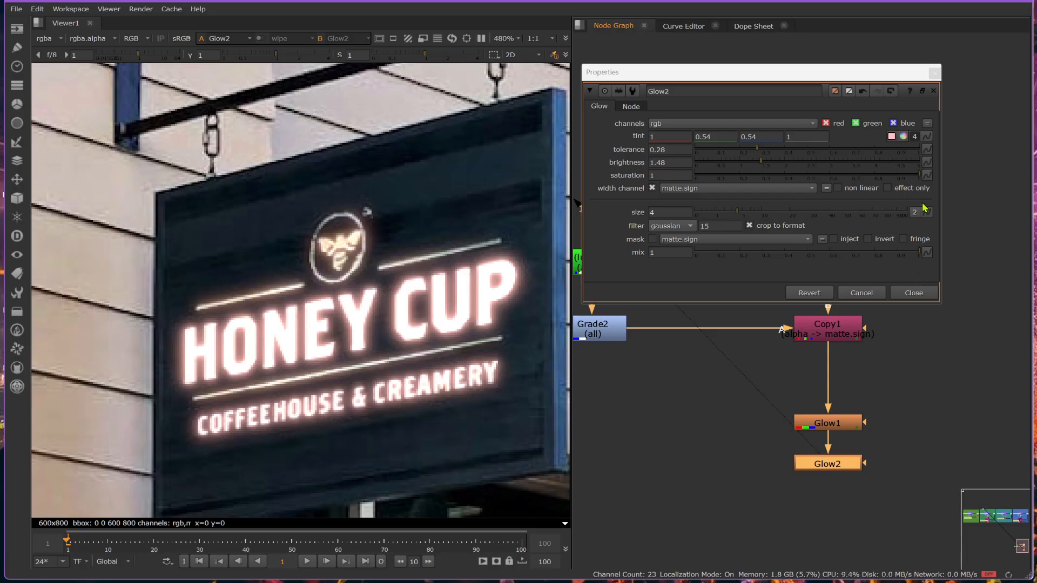
click(887, 188)
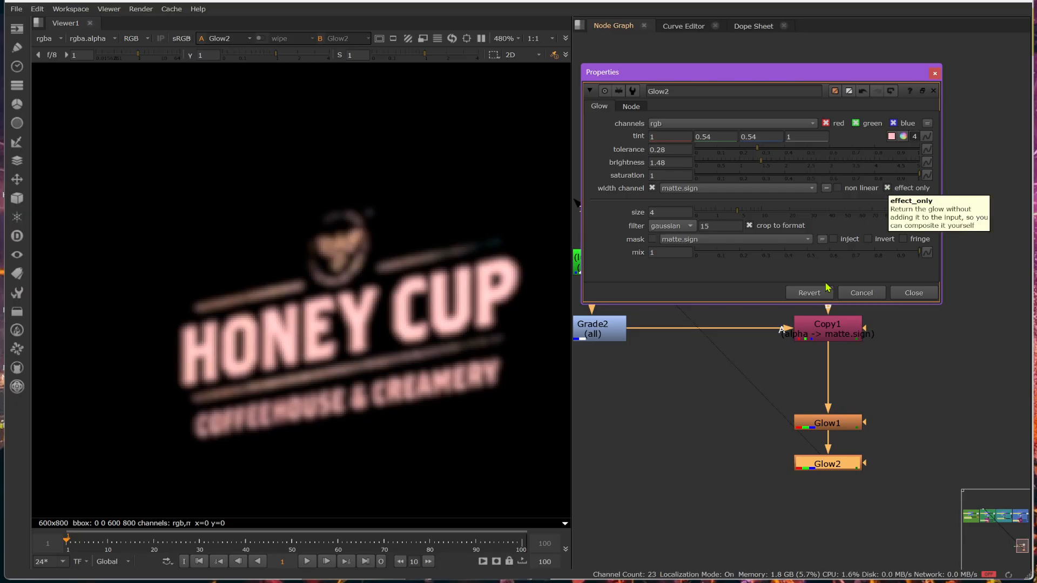
double_click(813, 420)
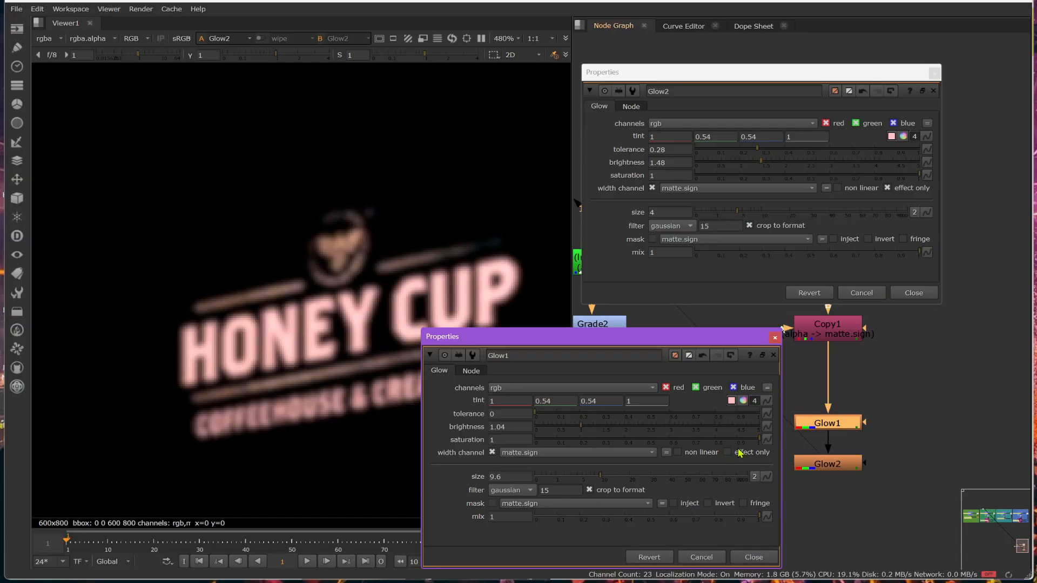
click(824, 426)
key(1)
click(727, 452)
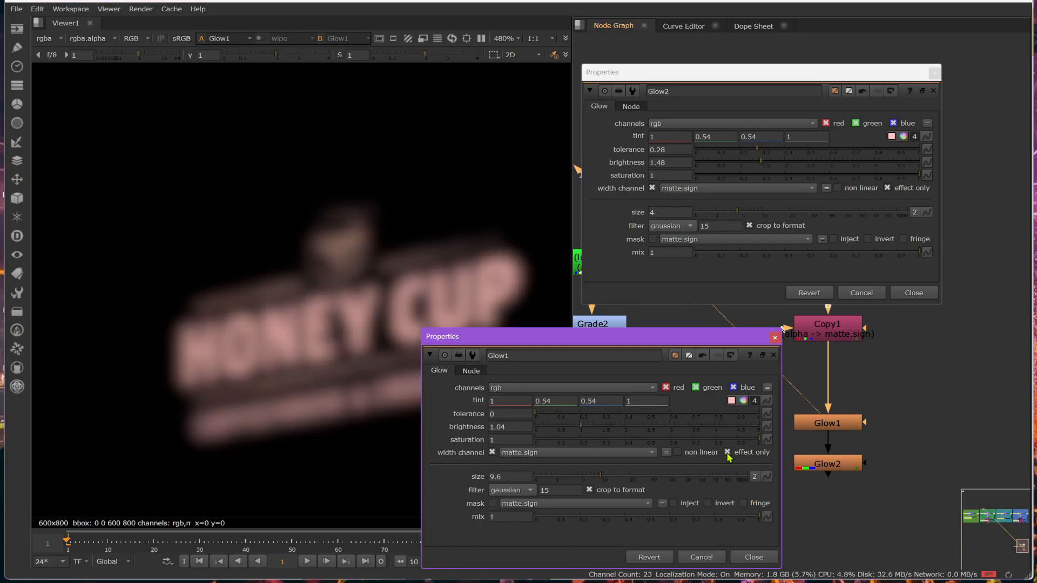
- Compare the isolated Glow2 and Glow1 effects in the viewer, turn effect only off on both and close their properties
click(831, 462)
key(1)
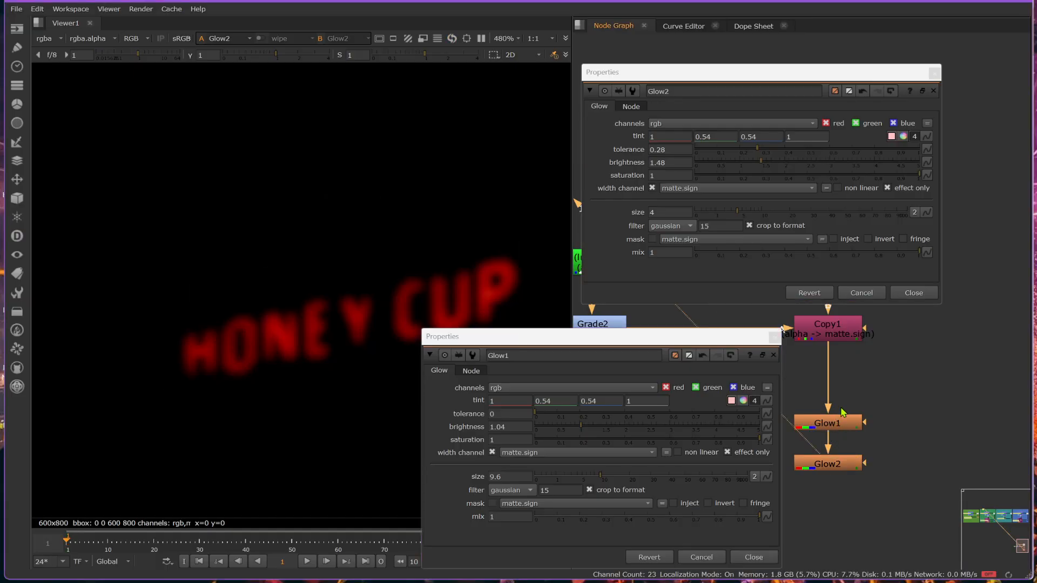
click(836, 425)
key(1)
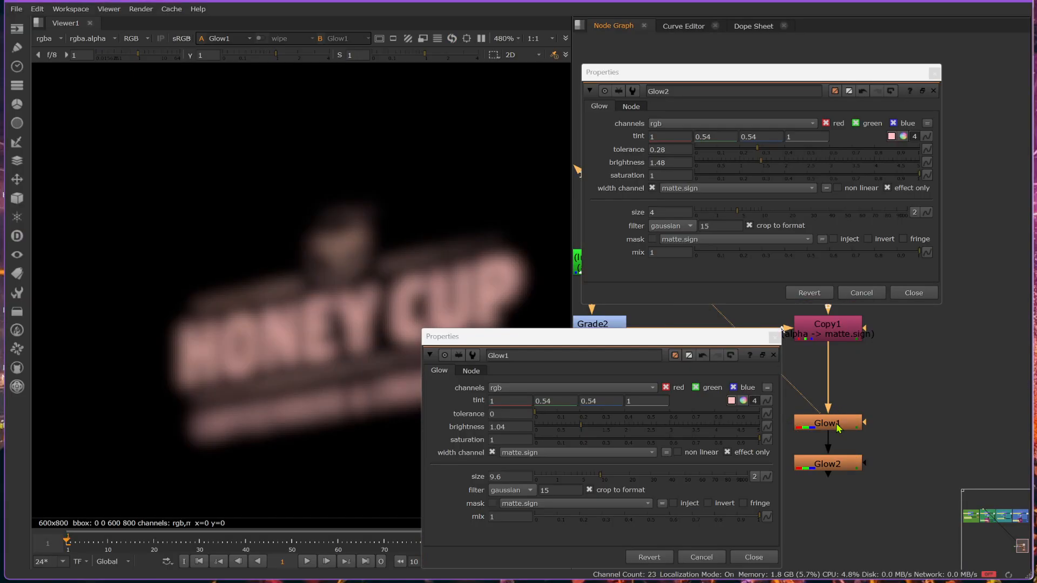
click(727, 452)
click(887, 188)
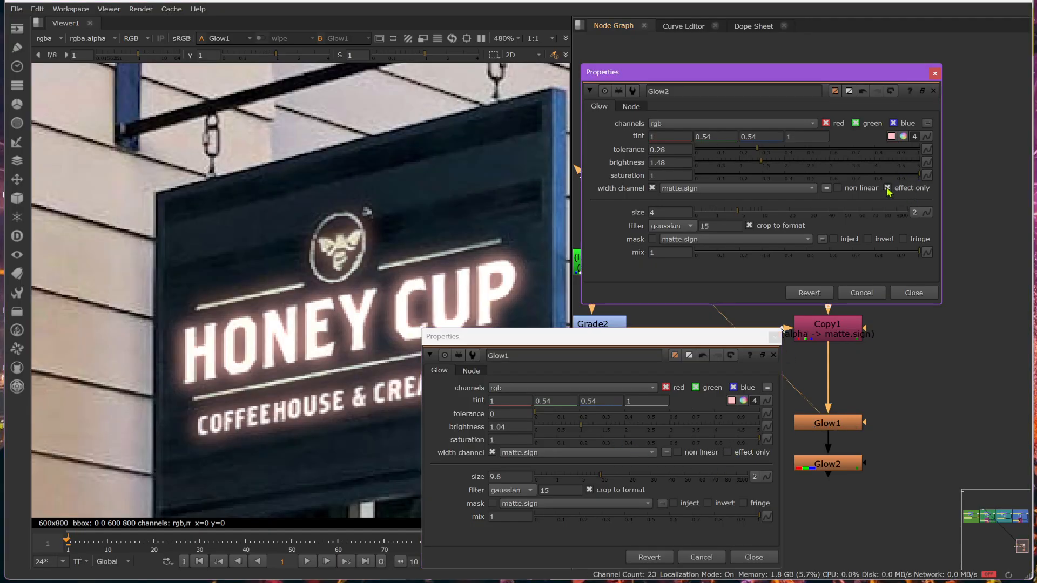
click(918, 293)
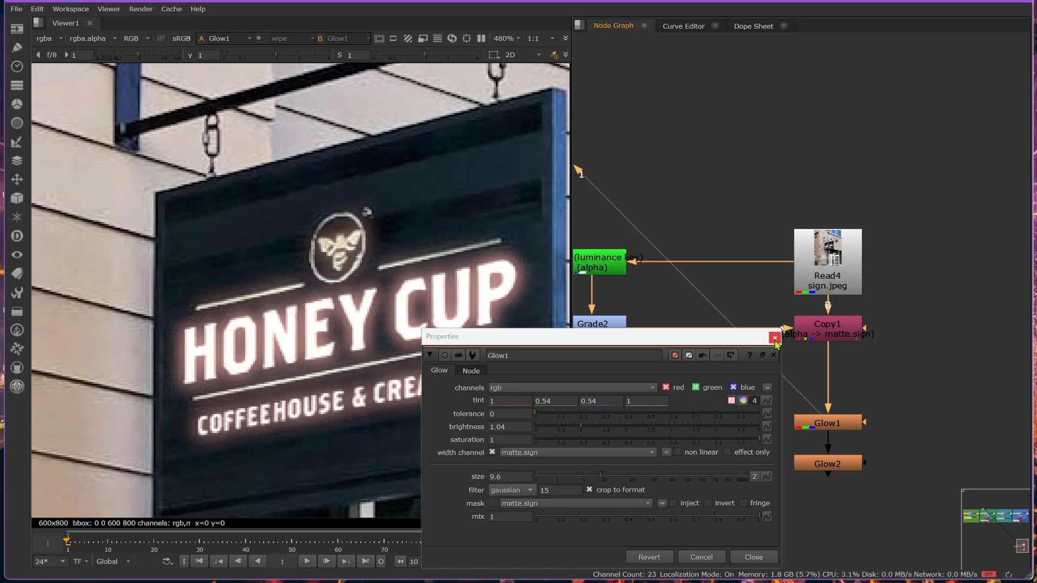
click(774, 337)
- Move Glow1 down closer to Glow2 and toggle both Glow nodes together to compare the sign
drag(835, 430, 836, 444)
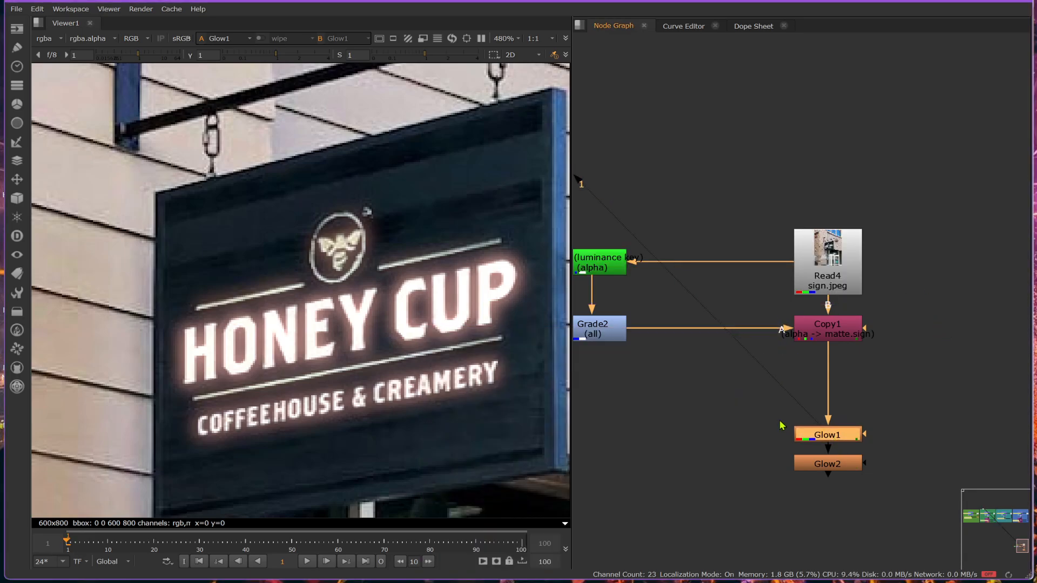
drag(776, 422, 921, 514)
key(d)
key(d)
key(d)
key(d)
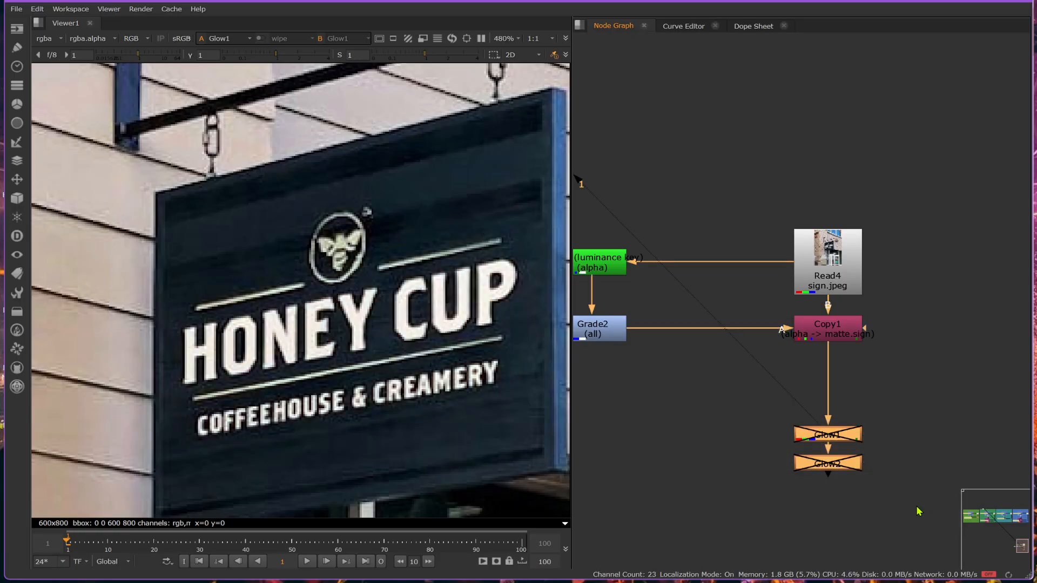
- Toggle Glow2, check its settings, and switch the viewer to Glow2's output
click(840, 469)
key(d)
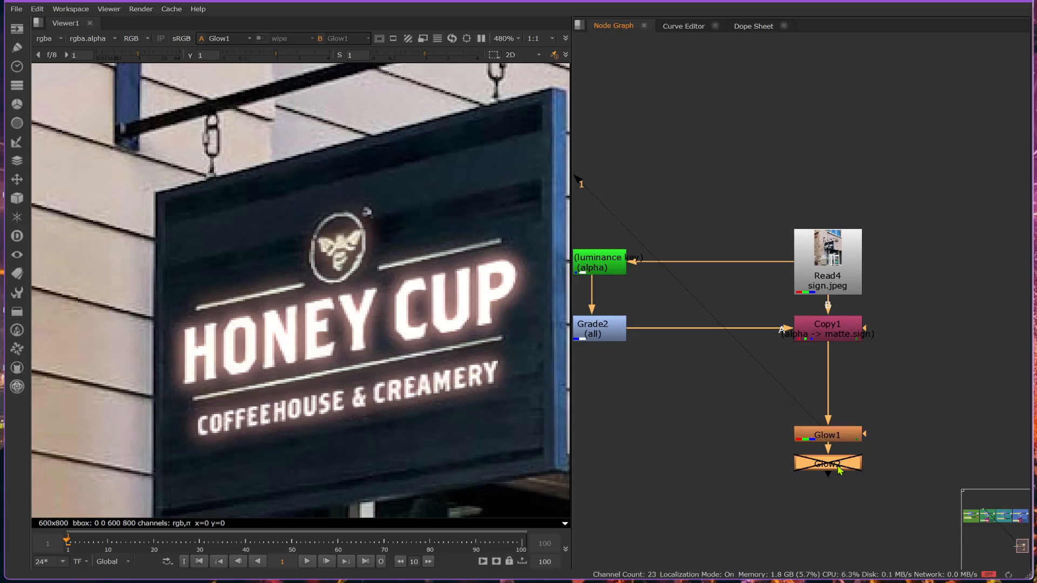
key(d)
key(d)
key(d)
double_click(840, 468)
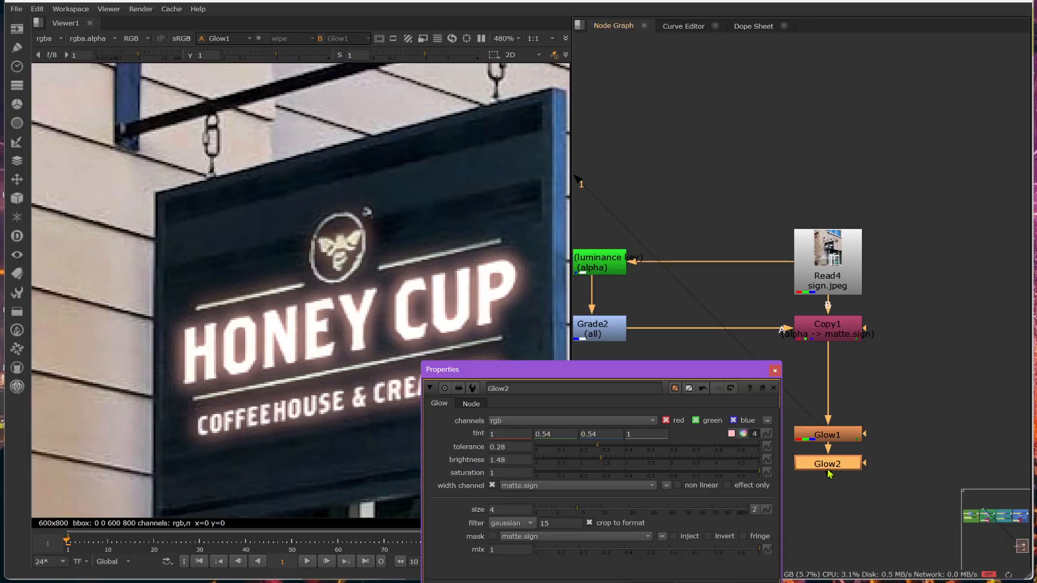
click(830, 468)
key(1)
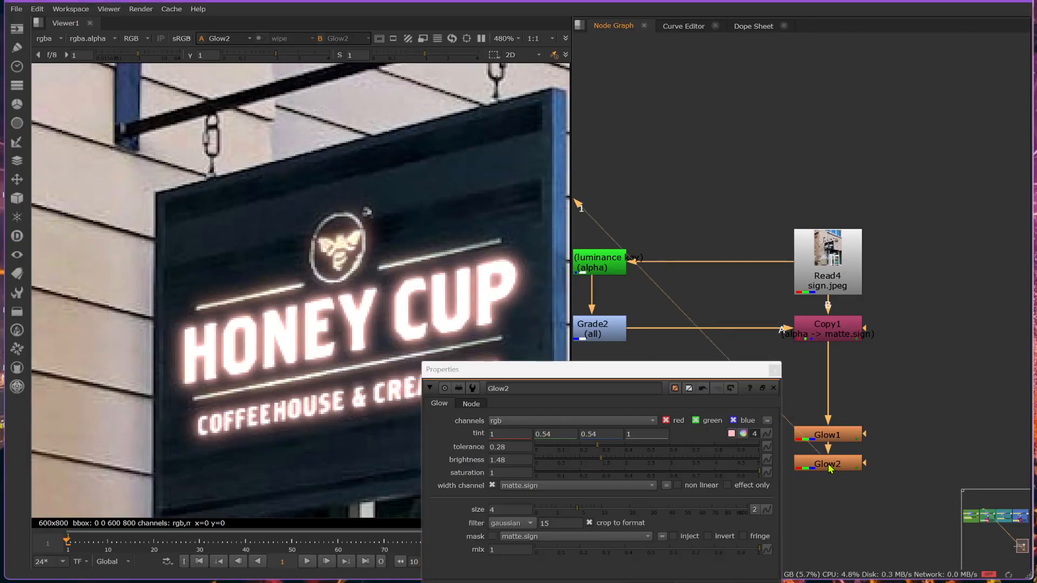
click(774, 370)
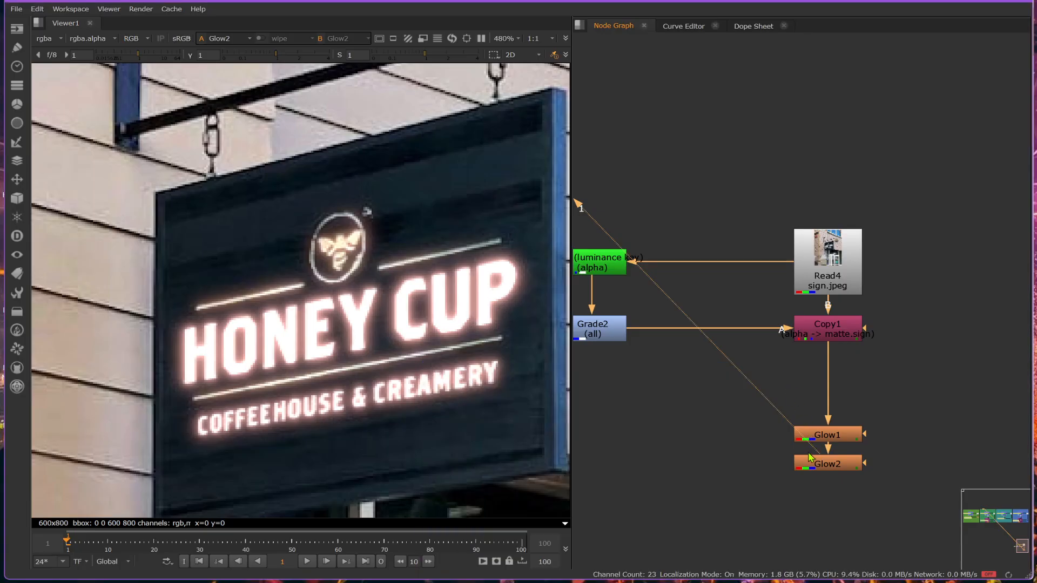
- Disable and re-enable Glow2 while viewing its output to judge the second glow on the sign
click(820, 466)
key(d)
key(d)
key(d)
key(d)
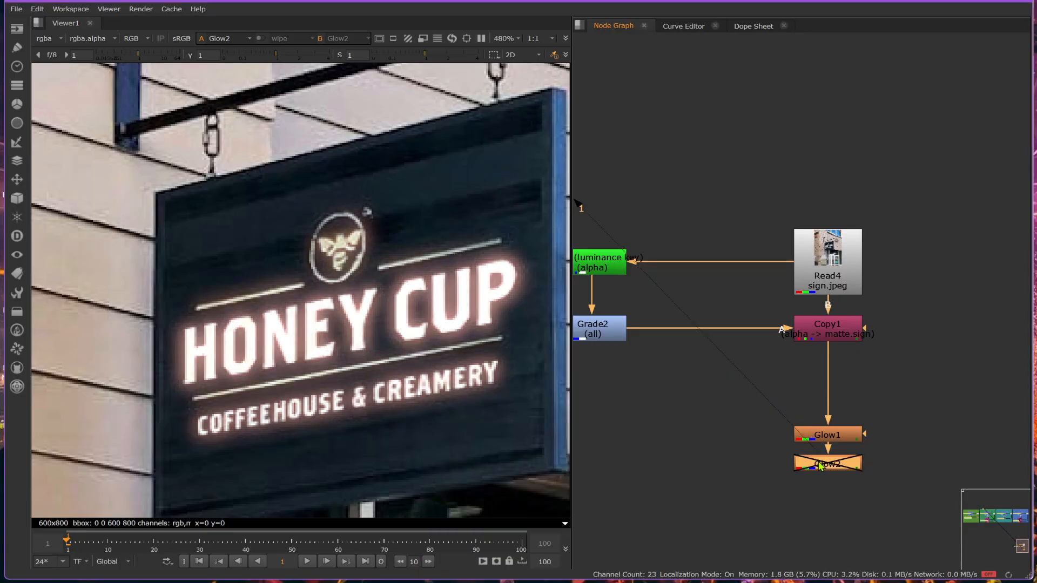
key(d)
key(d)
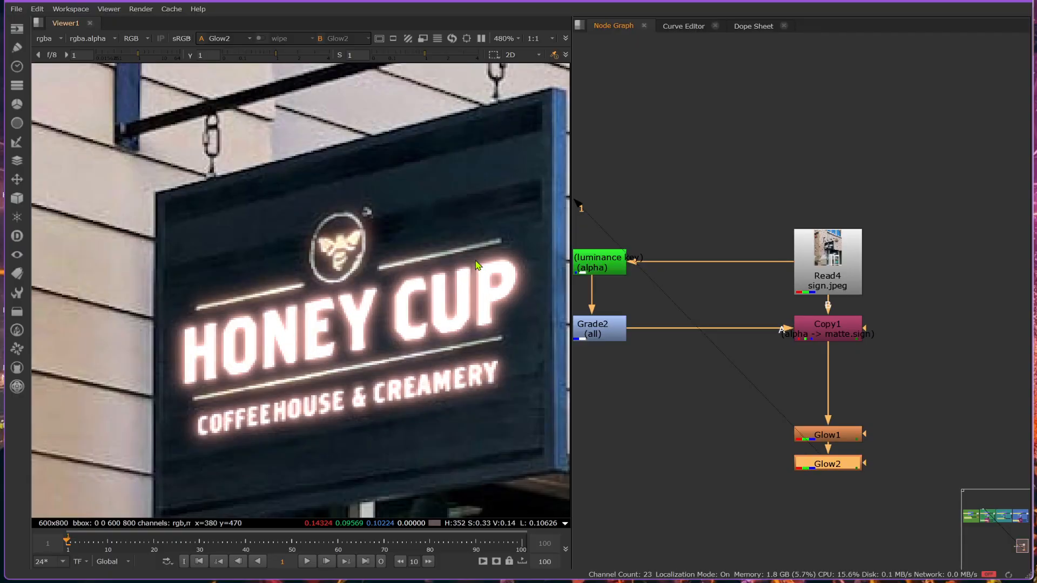
scroll(477, 269, down, 4)
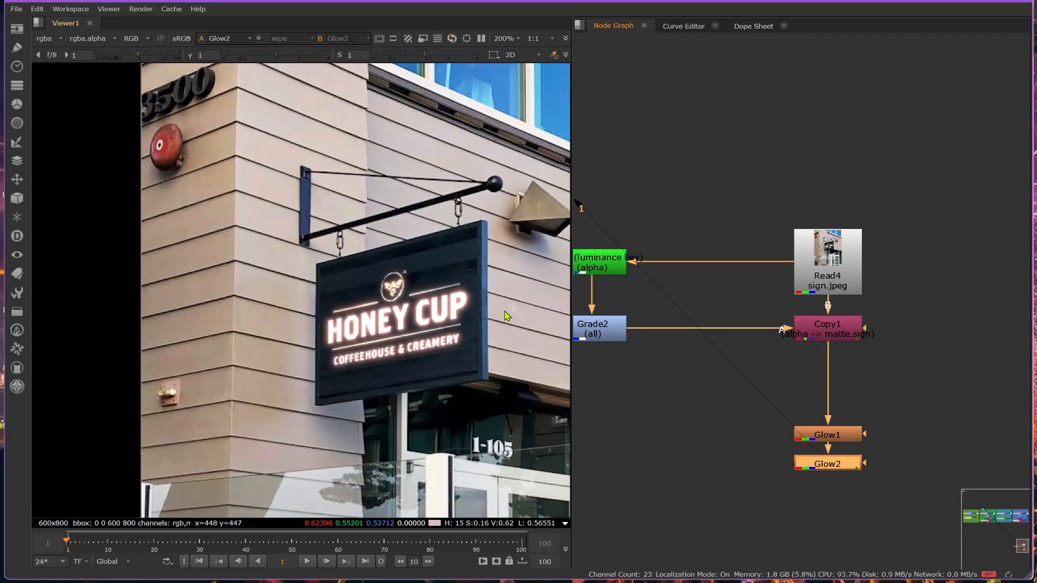
scroll(475, 321, up, 3)
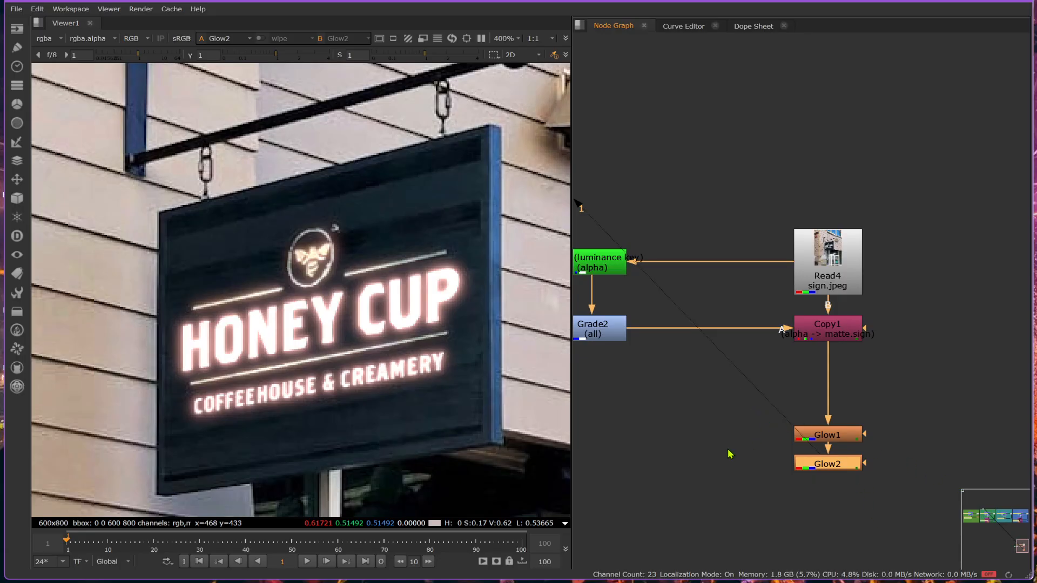
- Turn on effect only for Glow2 and move the node down and to the right of Glow1
middle_drag(743, 444, 648, 267)
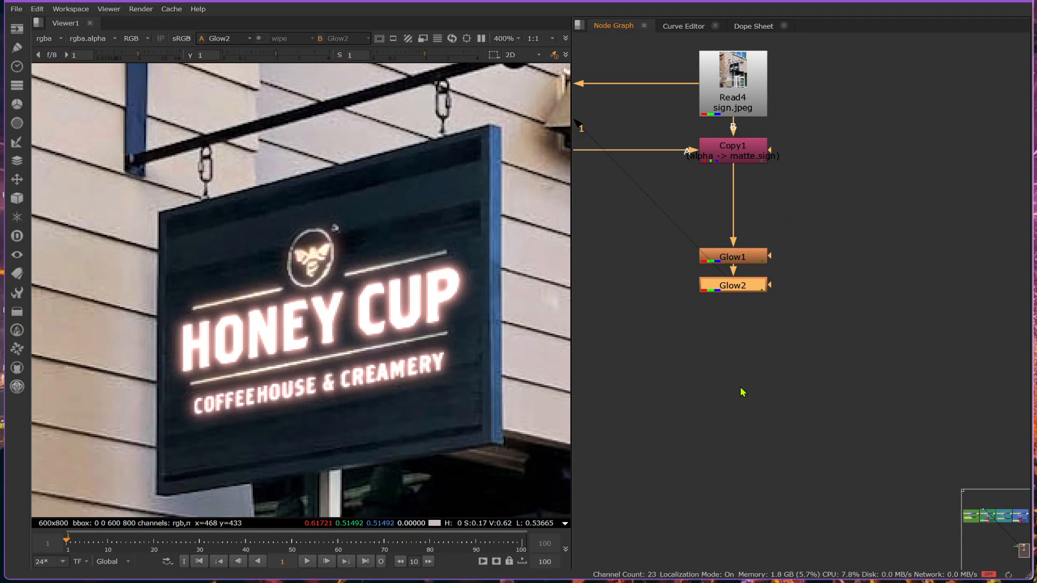
shift+click(730, 288)
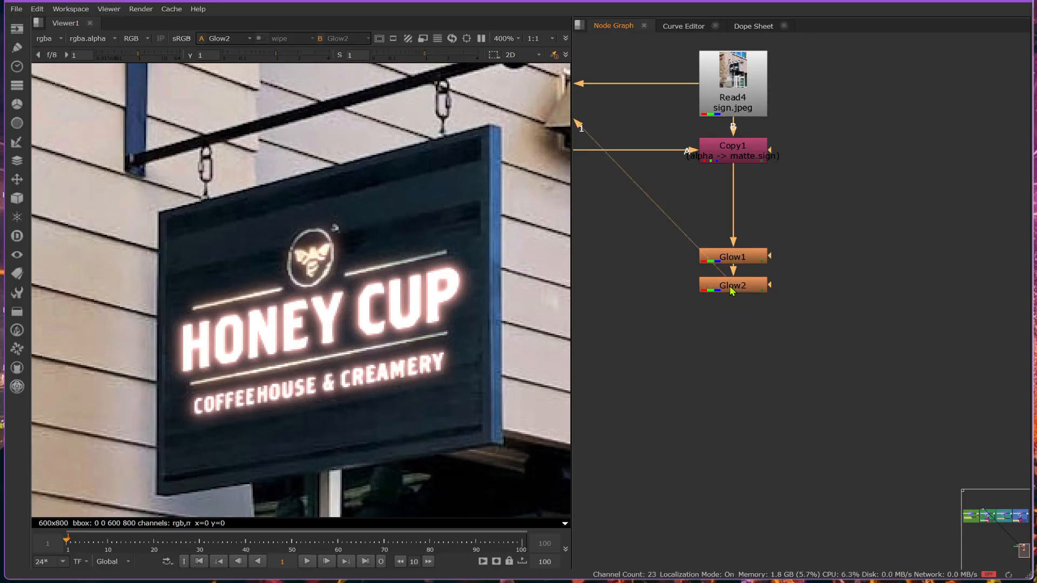
double_click(732, 290)
click(633, 315)
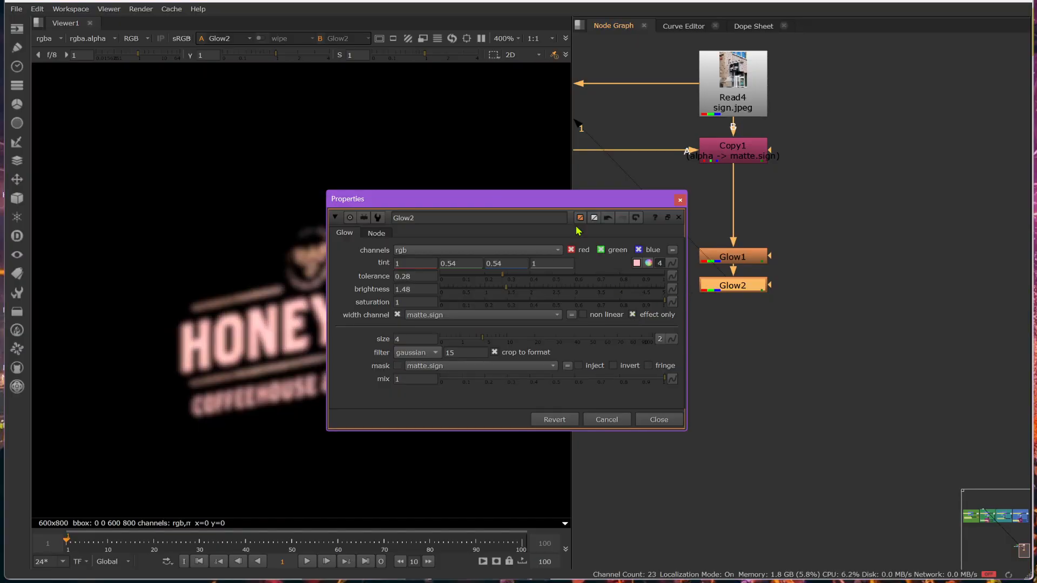
drag(564, 204, 744, 393)
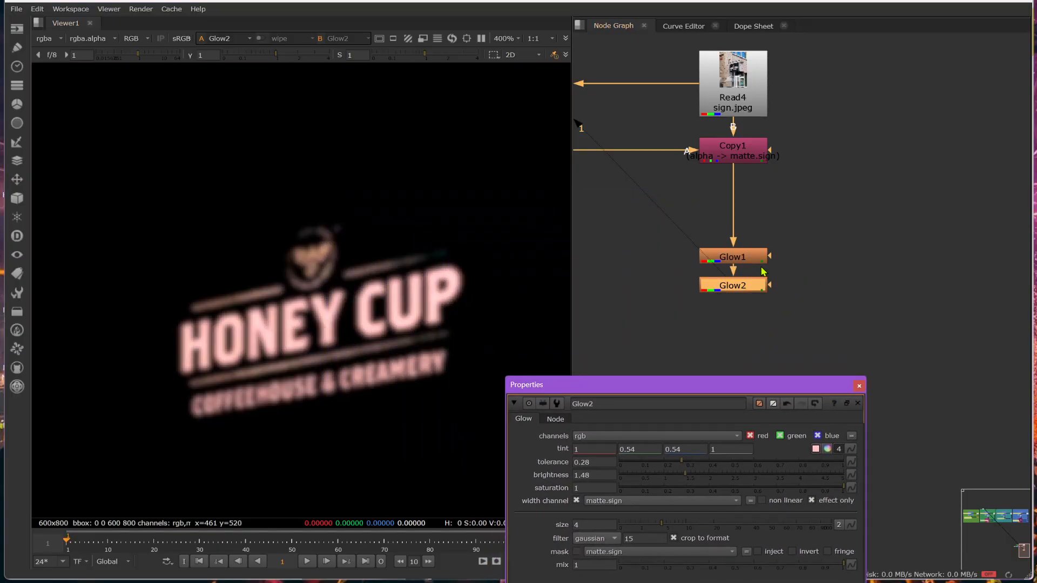
drag(751, 285, 916, 334)
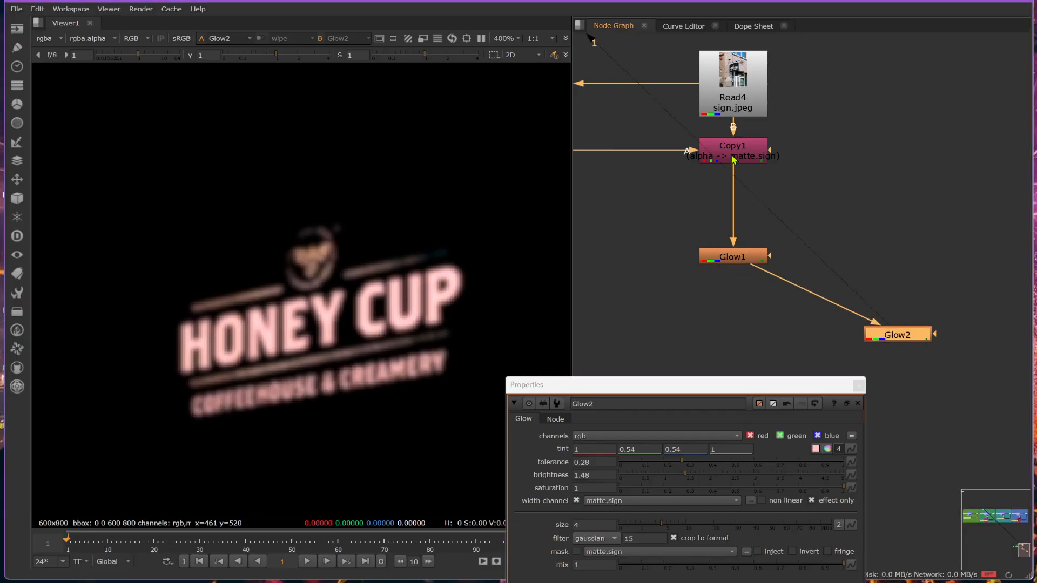
click(750, 96)
click(730, 147)
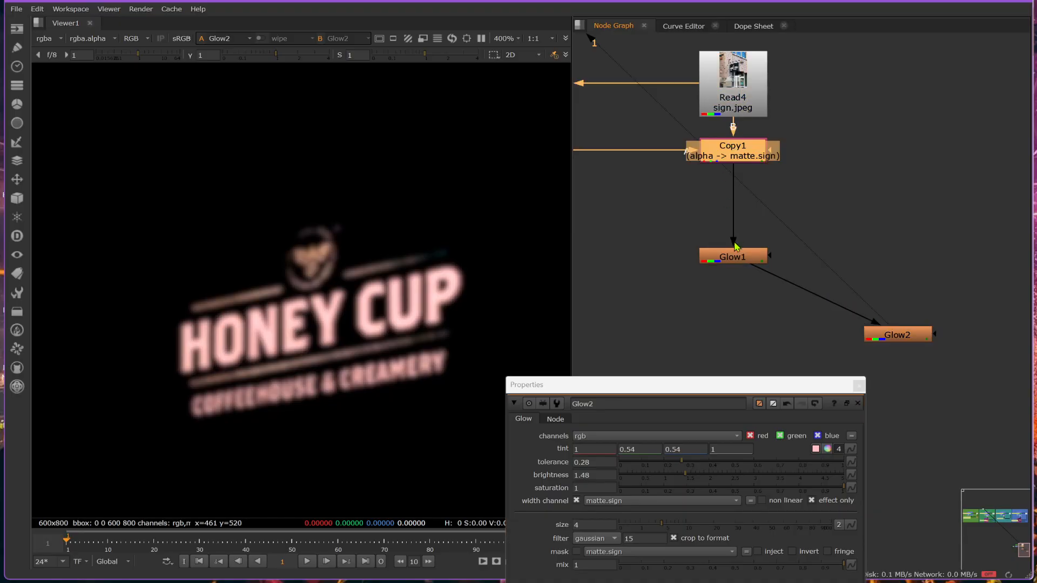
click(735, 246)
click(747, 97)
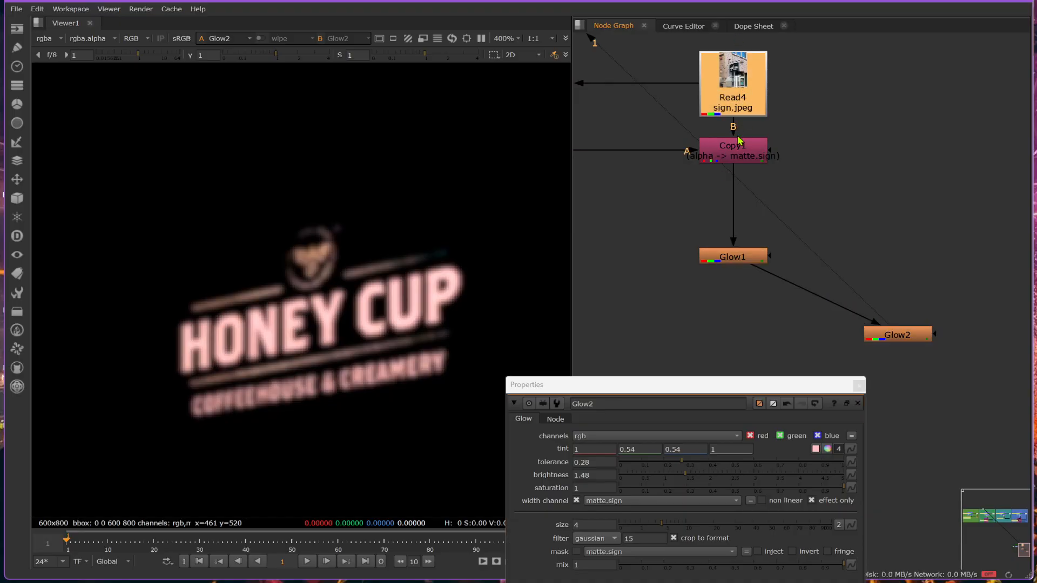
click(740, 143)
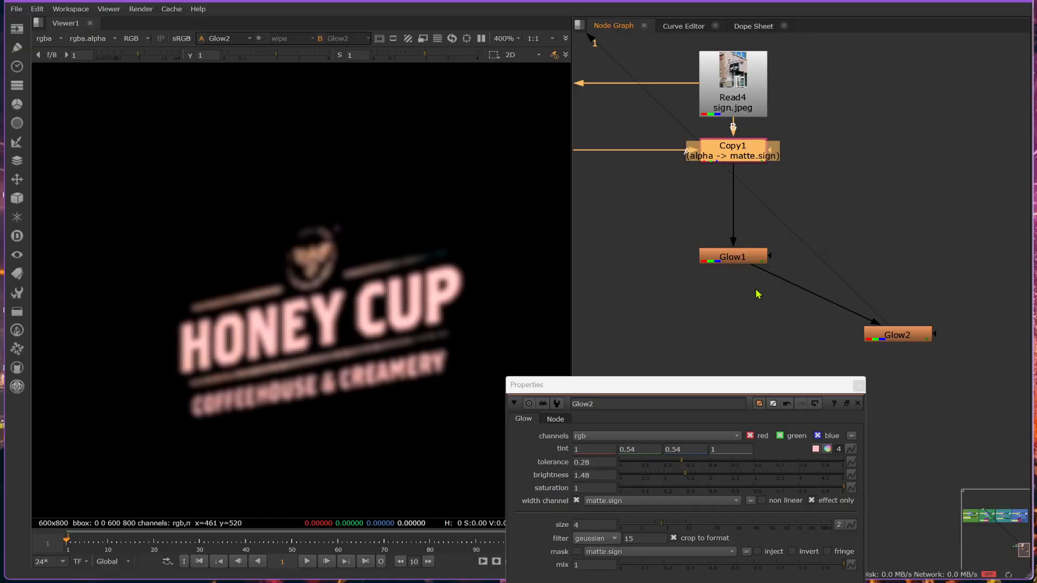
- Toggle Glow1 off and on to check its influence on Glow2's output, and switch the viewer to Glow1
click(735, 261)
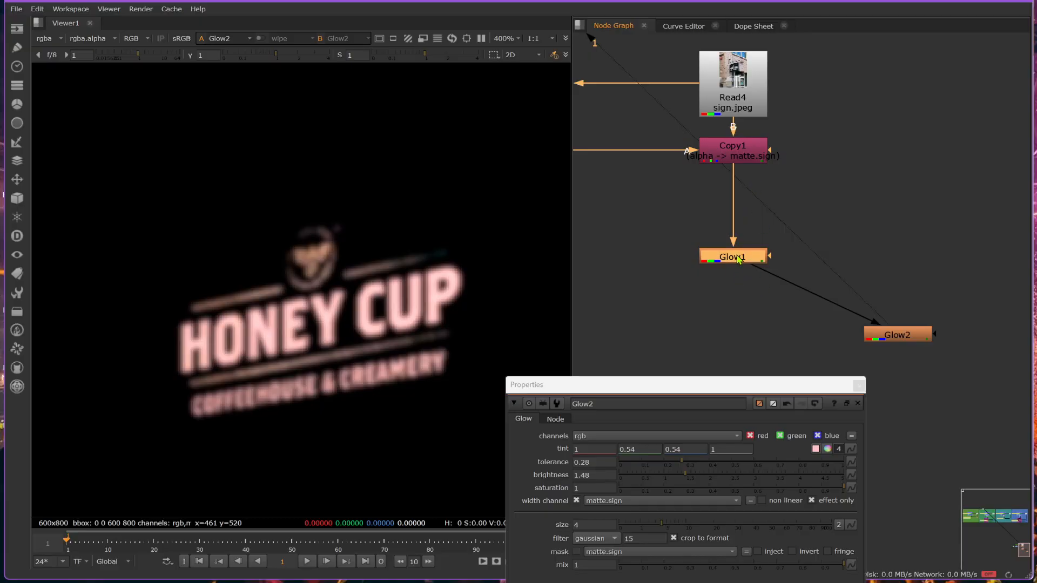
key(d)
key(d)
key(d)
key(d)
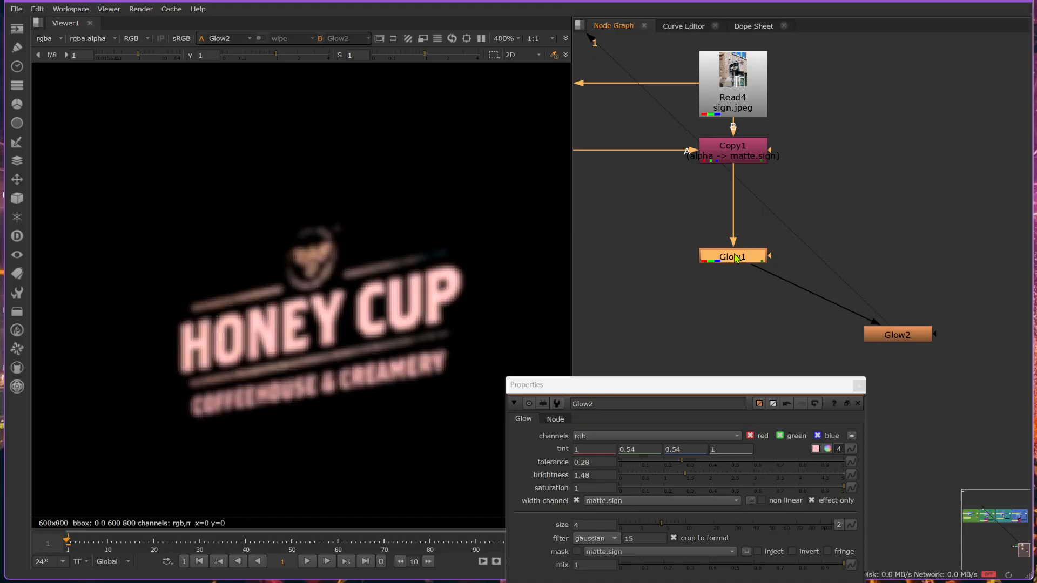
key(d)
key(d)
key(d)
key(d)
key(1)
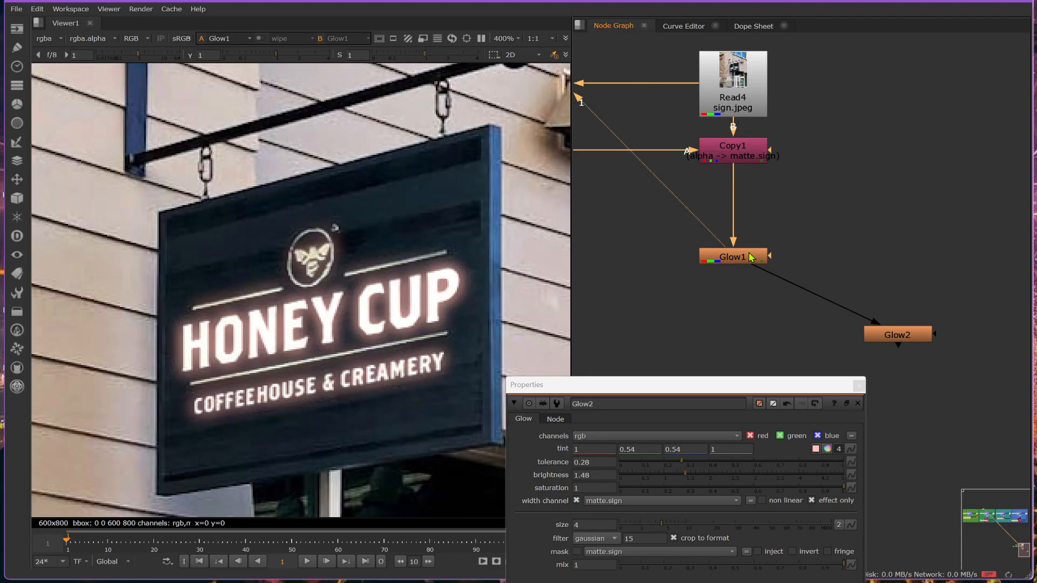
click(749, 257)
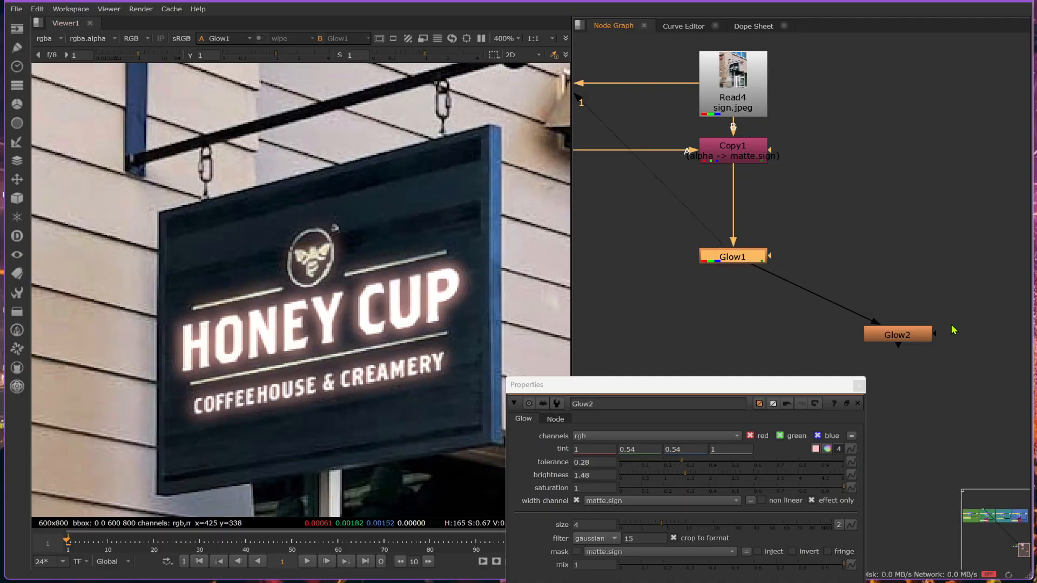
- Disconnect Glow2 from Glow1 and move Glow1 to the right, level with Copy1
click(921, 341)
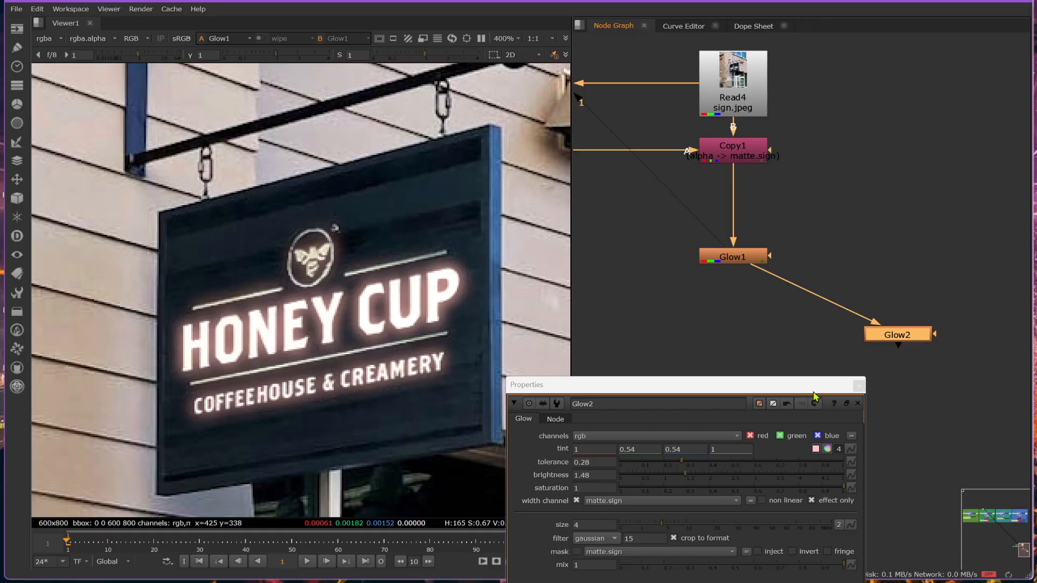
drag(762, 270, 787, 299)
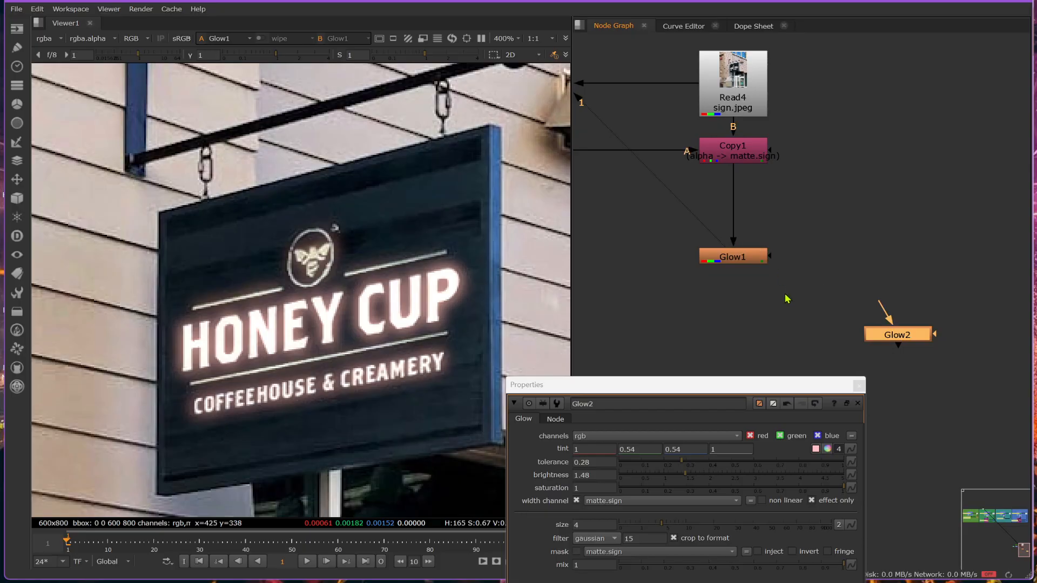
drag(744, 258, 907, 263)
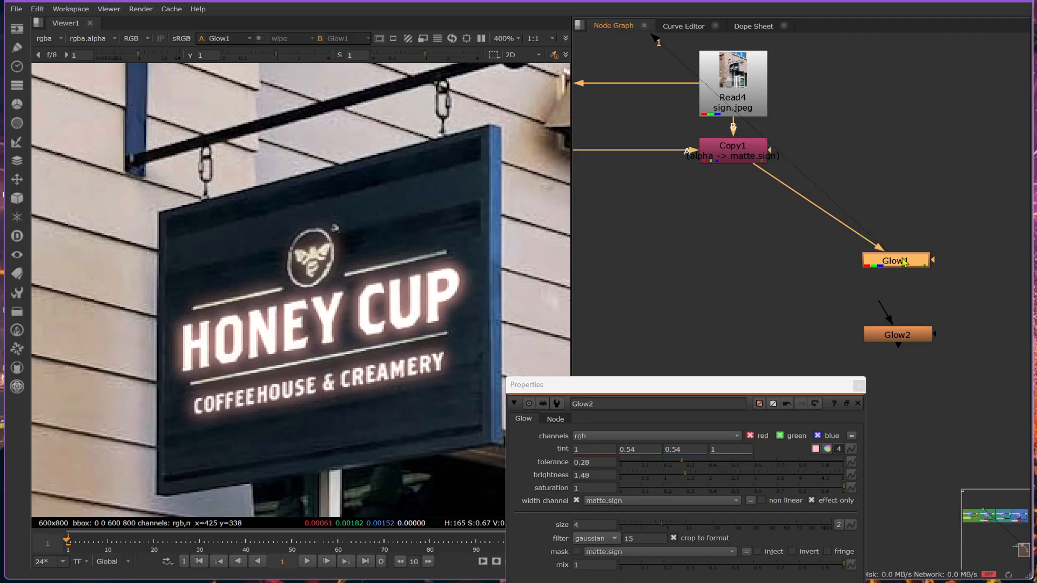
drag(904, 263, 951, 153)
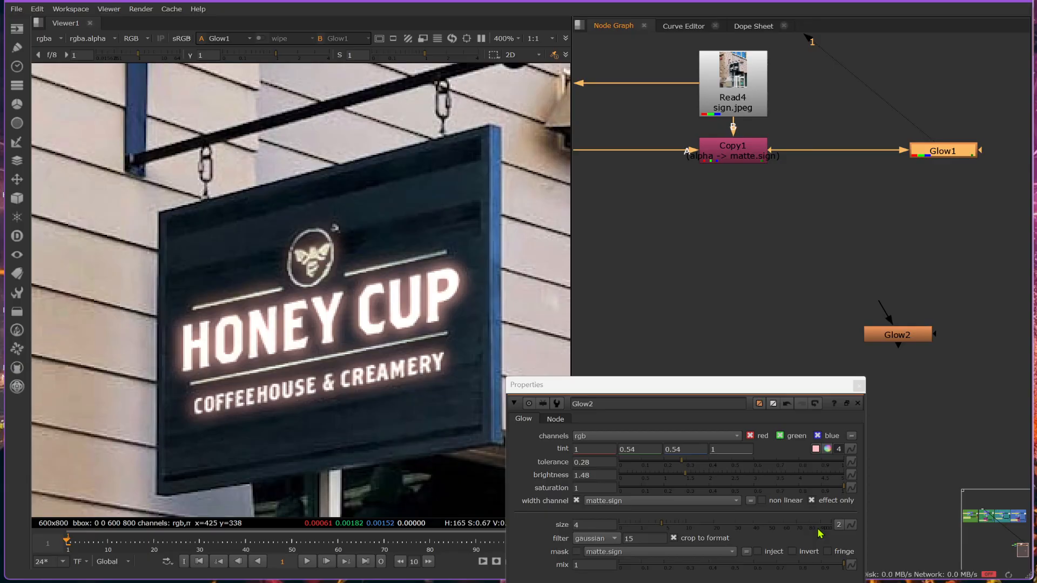
- Turn on effect only for Glow1 and close its properties
double_click(965, 153)
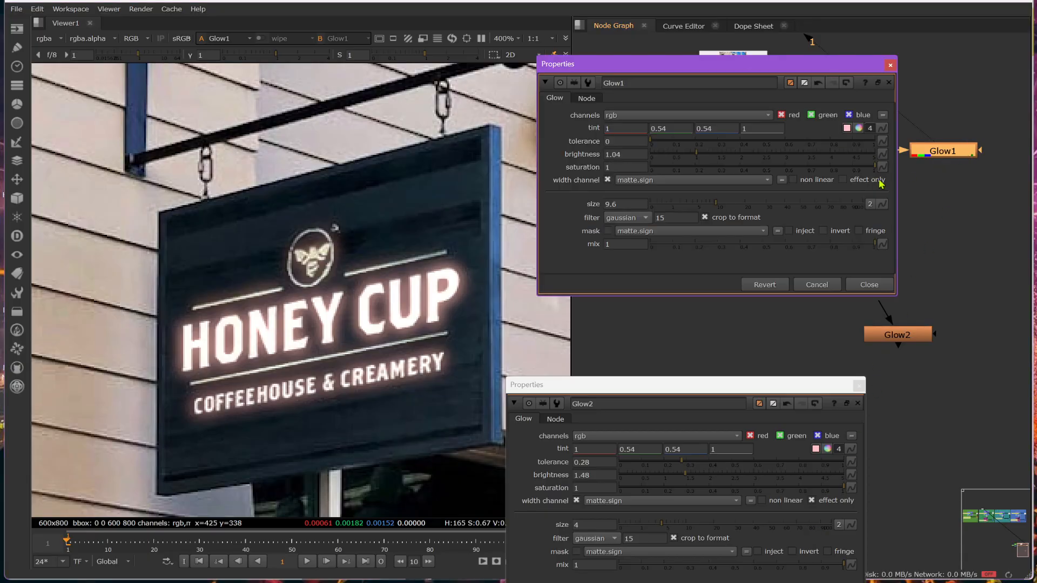
click(844, 180)
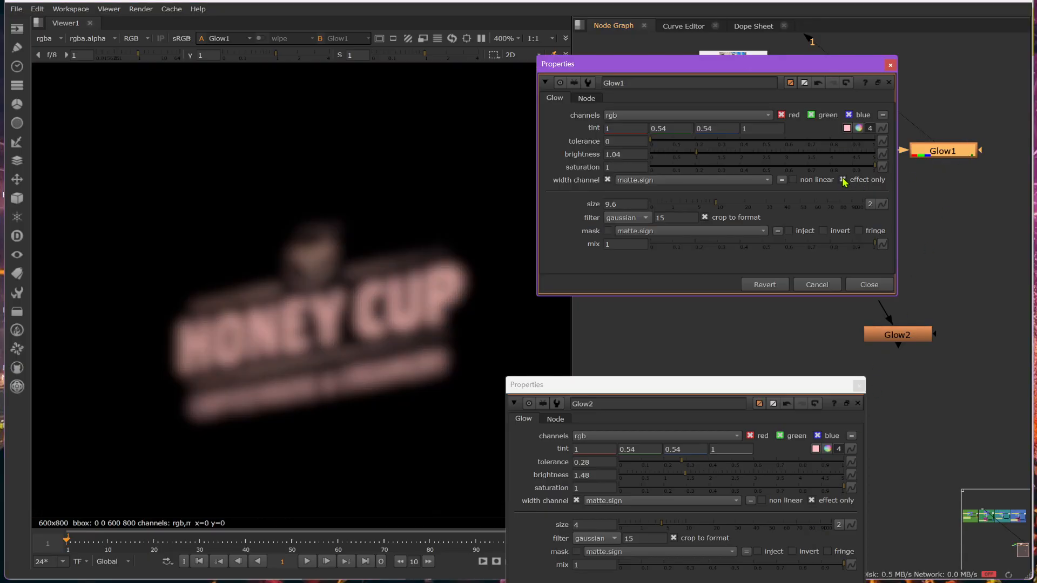
click(869, 285)
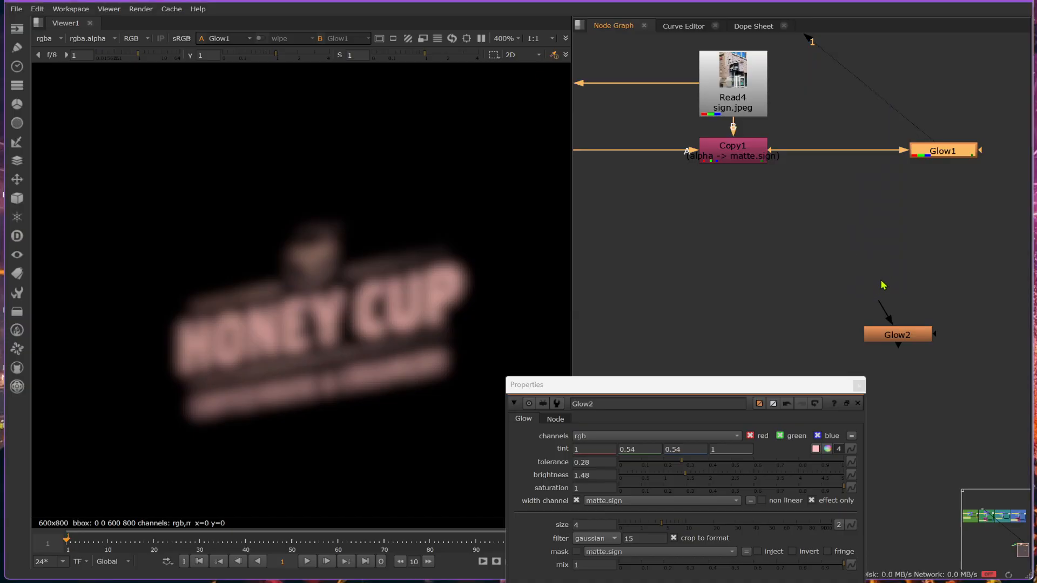
- Route the Copy1 to Glow1 connection through two Dots at right angles, with Glow1 lowered beside the second Dot
middle_drag(918, 258, 842, 241)
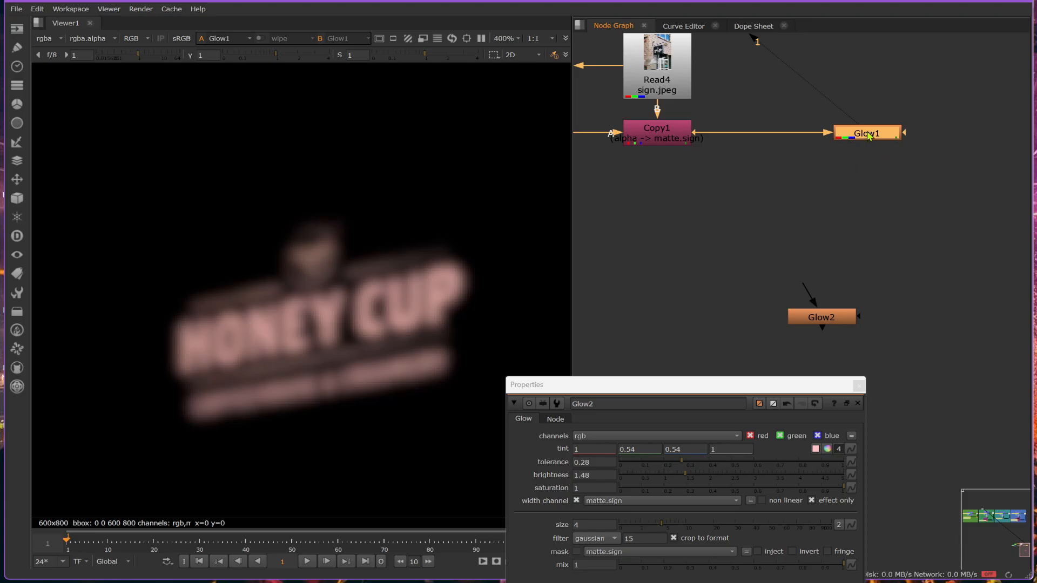
key(ctrl)
drag(768, 139, 869, 101)
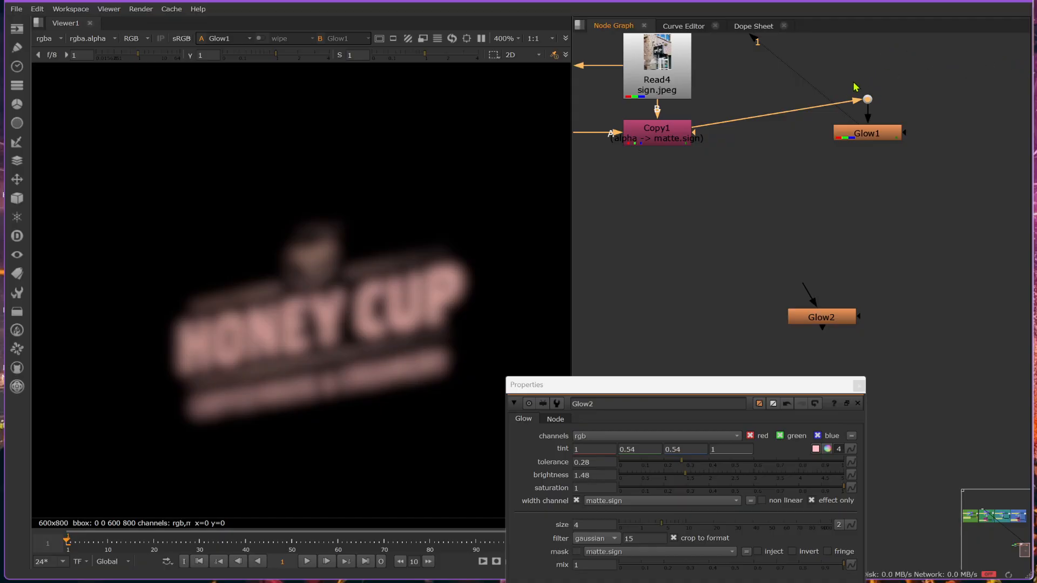
drag(851, 133, 851, 173)
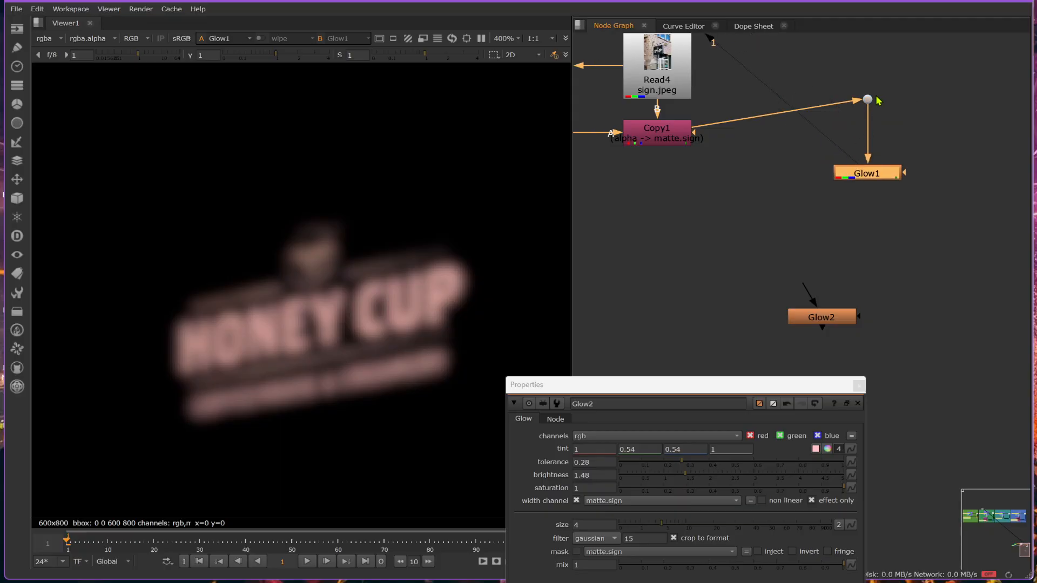
drag(868, 101, 953, 179)
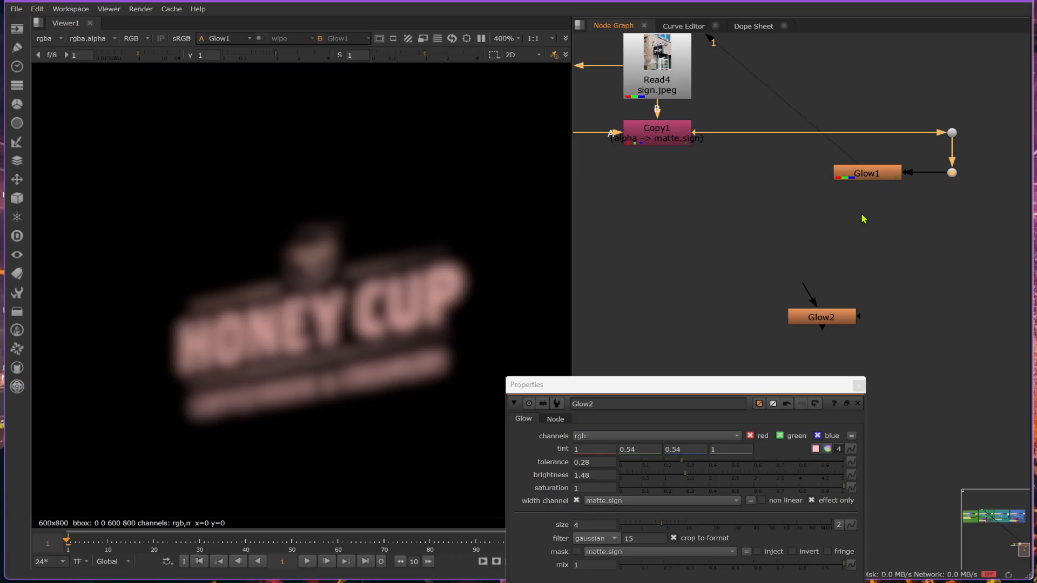
- Try feeding Glow1 and Glow2 straight from Copy1, and reconnect Glow1 to the lower Dot
click(829, 323)
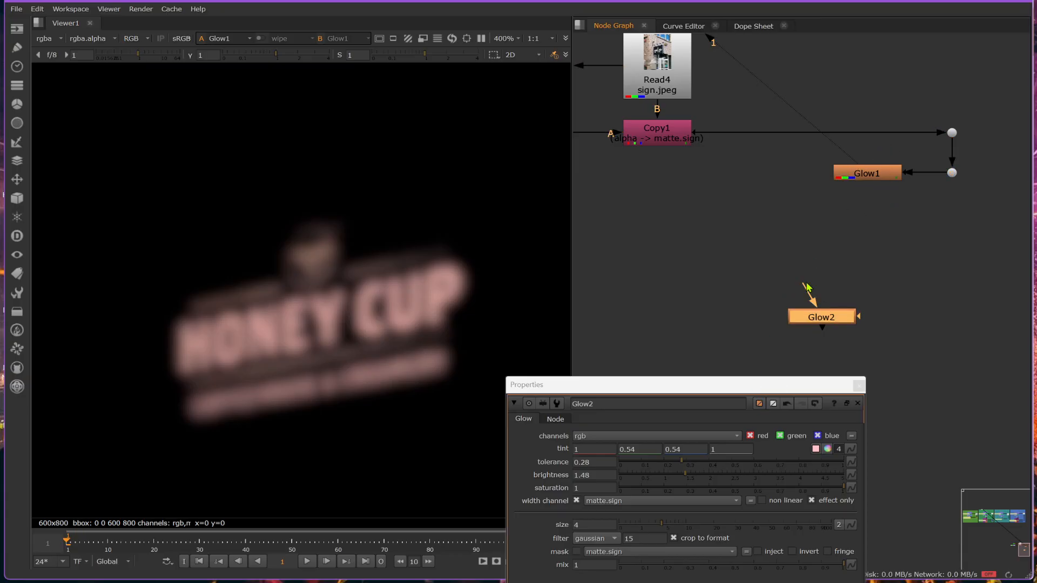
click(635, 141)
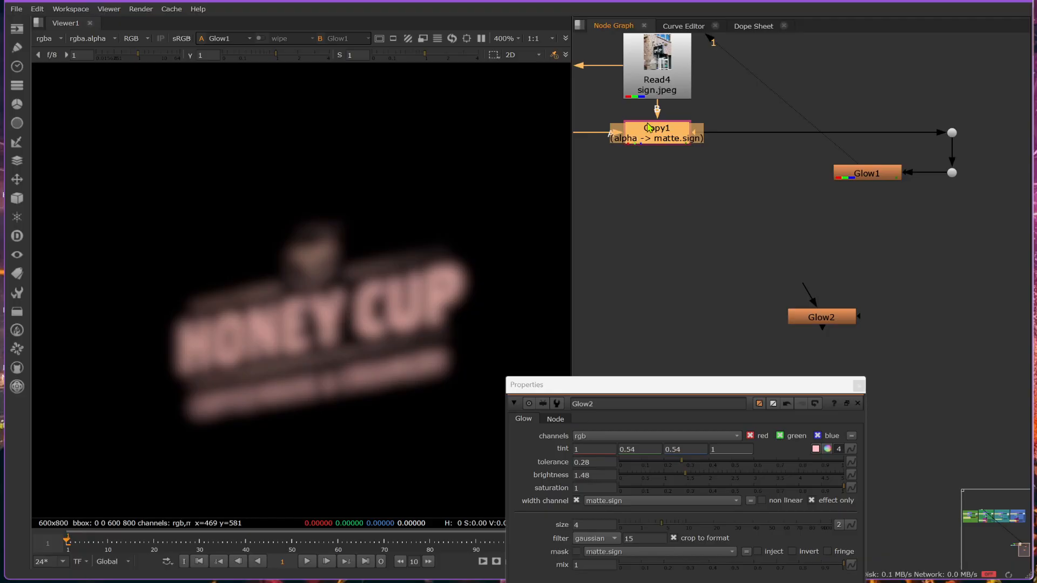
click(871, 176)
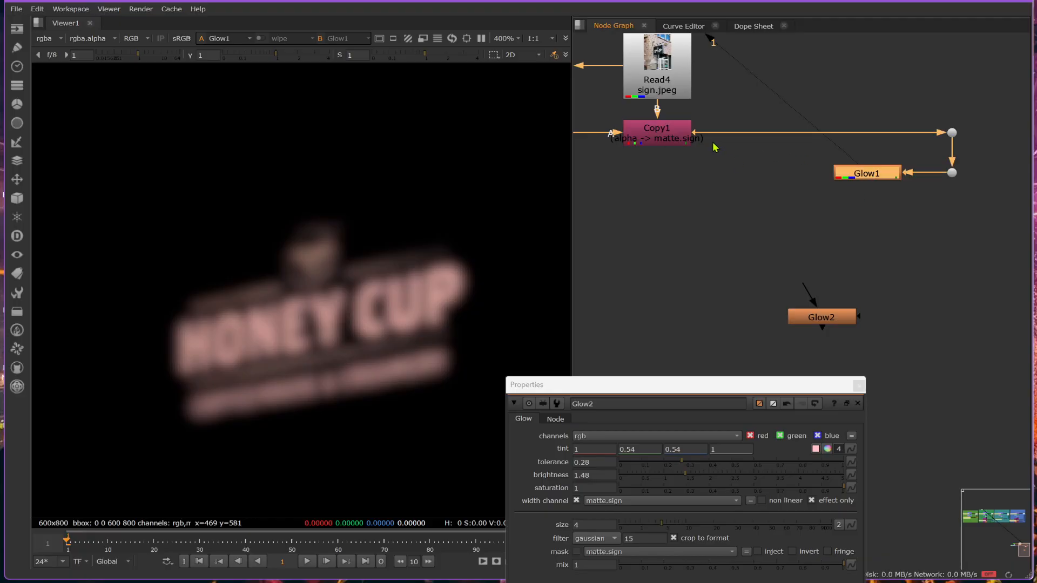
click(660, 128)
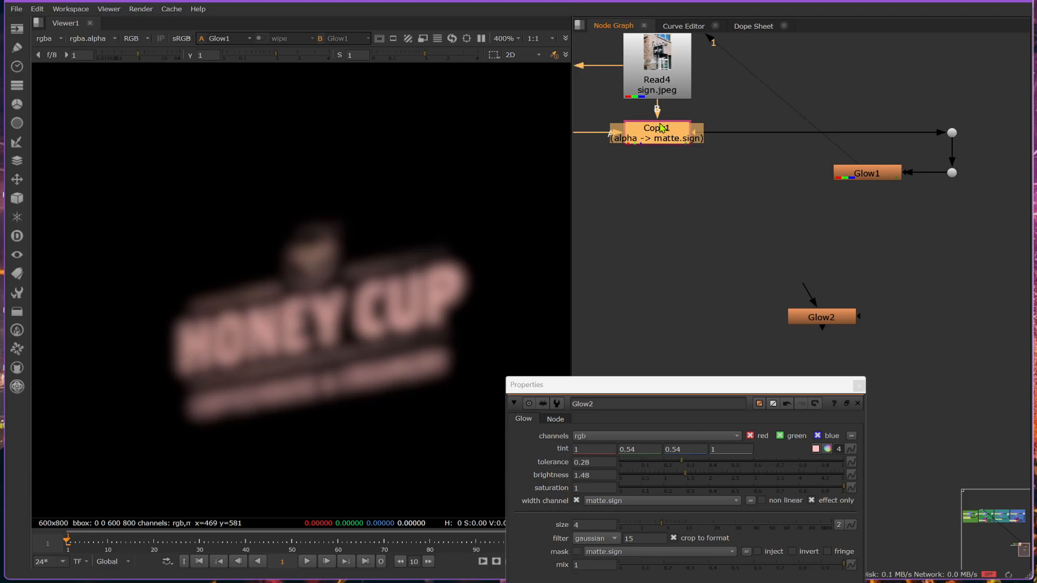
drag(886, 174, 894, 216)
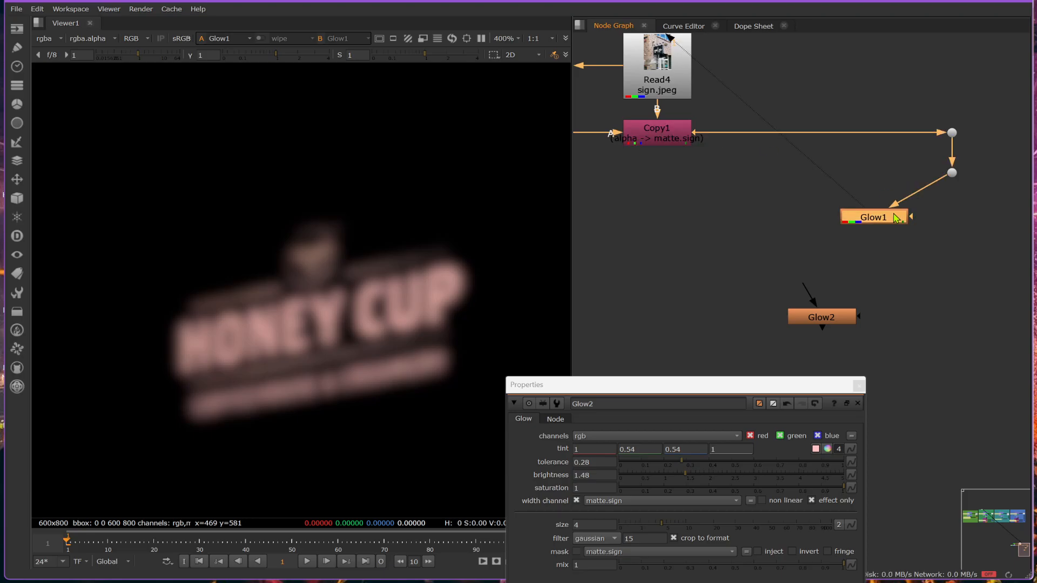
drag(935, 179, 657, 135)
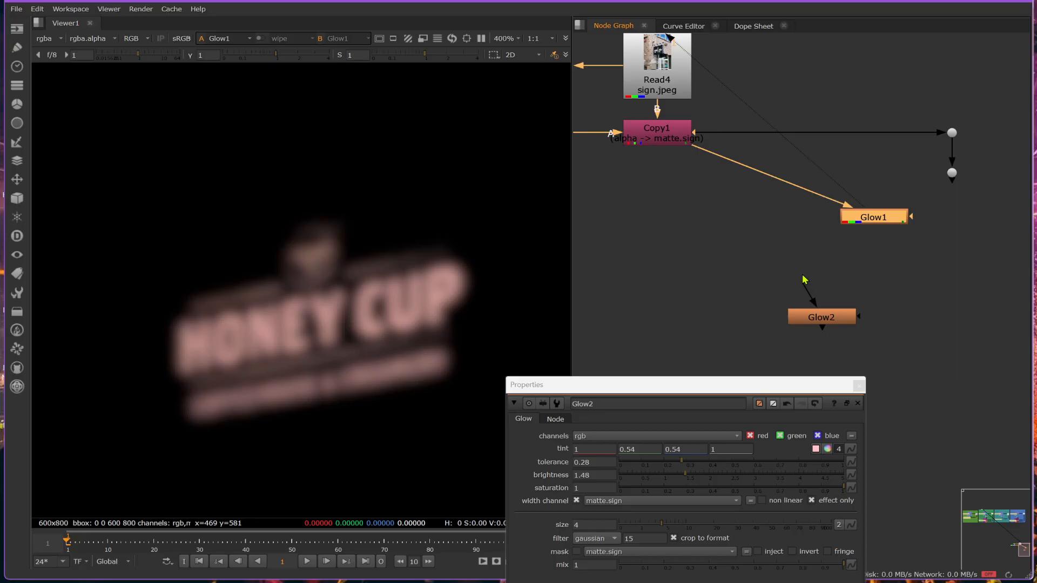
drag(803, 279, 951, 173)
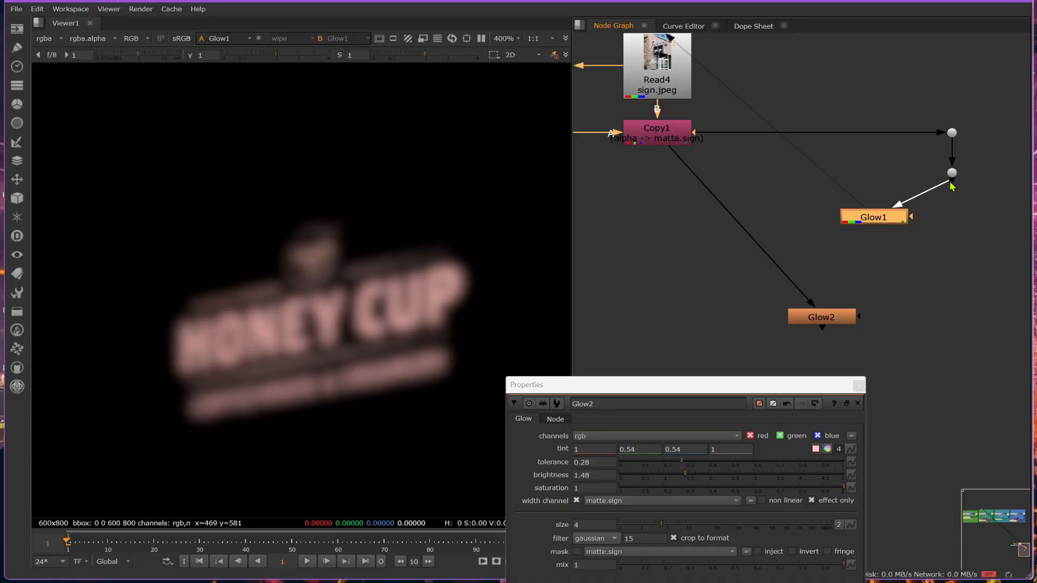
drag(887, 221, 870, 177)
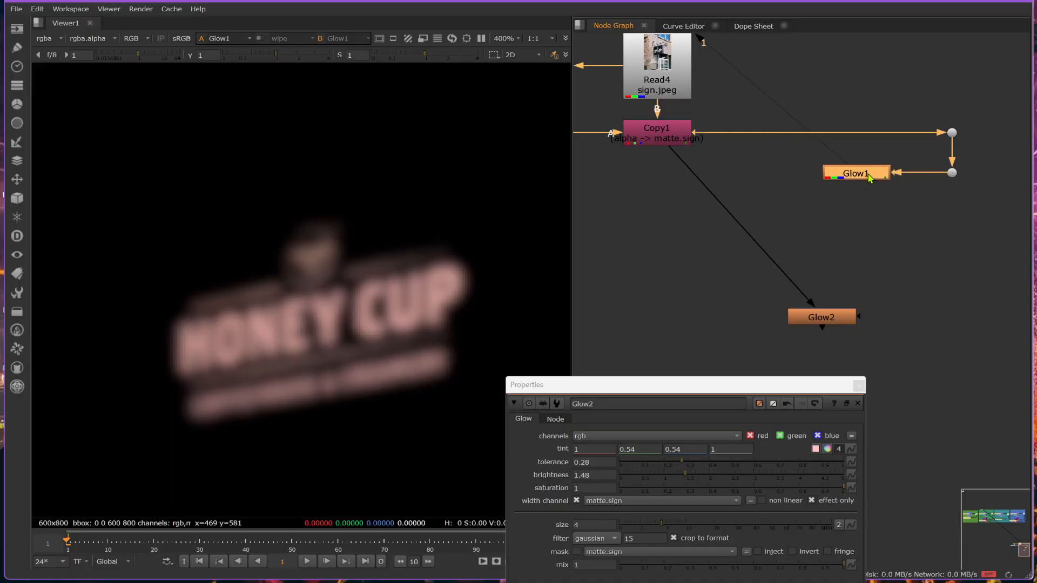
- Connect Glow2 to the lower Dot, place it beneath Glow1 with a corner Dot in its connection, and close the Glow2 properties
drag(685, 163, 952, 173)
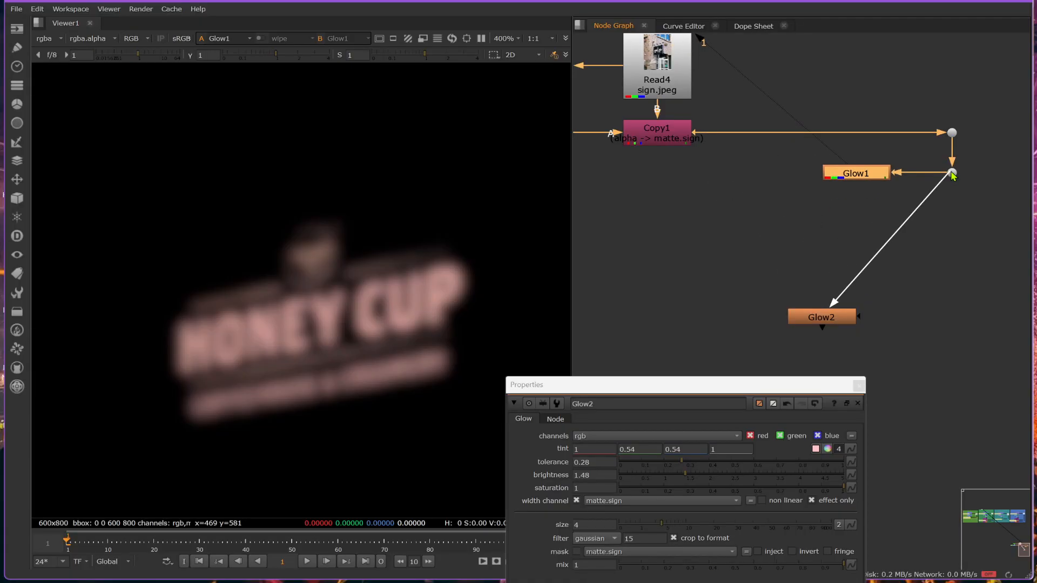
drag(846, 319, 891, 263)
ctrl+drag(910, 216, 952, 263)
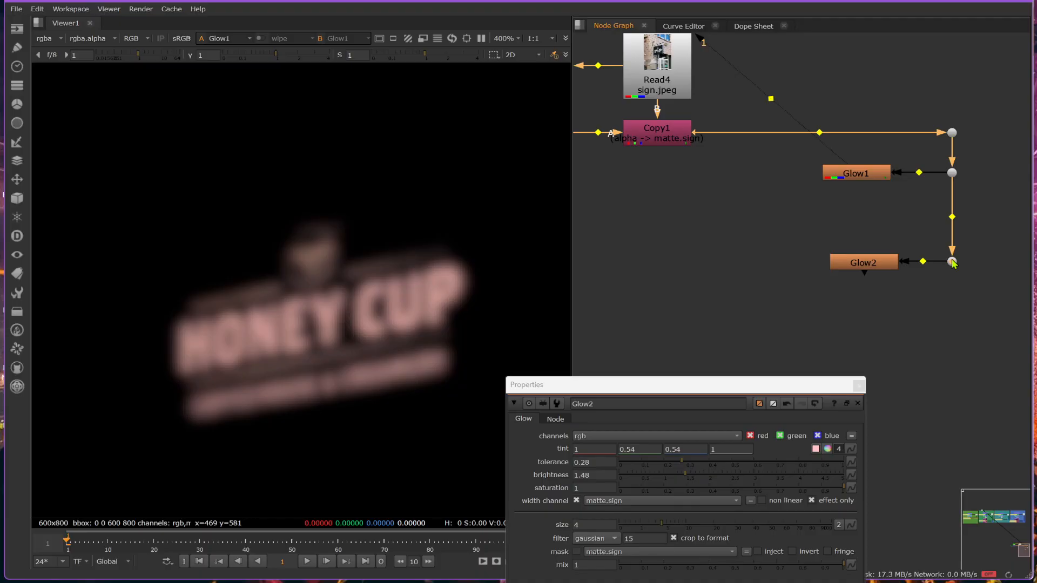
click(935, 304)
click(858, 385)
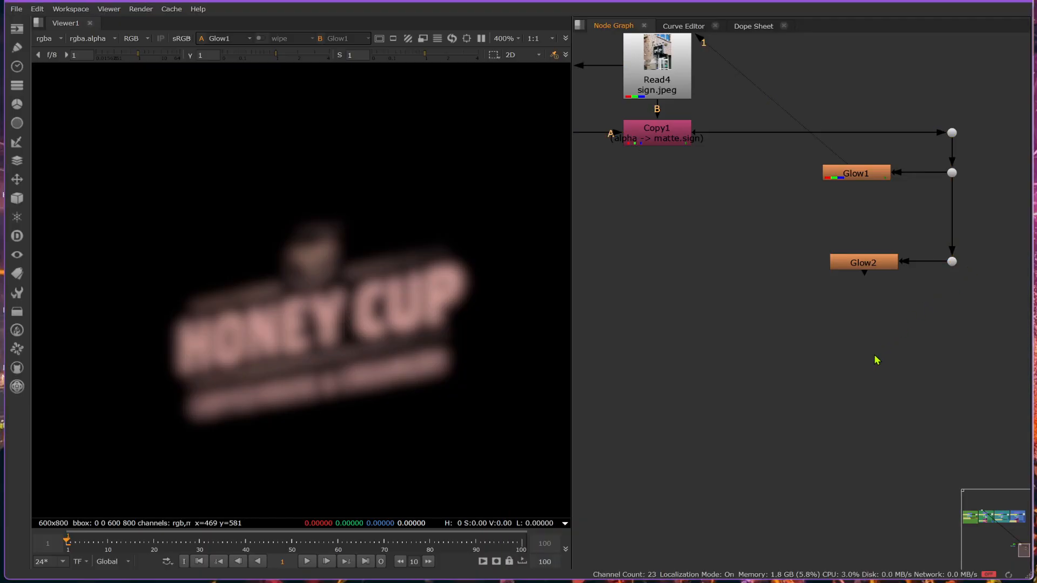
- Select Glow2, Glow1 and Copy1 in turn to trace how the two separate glow branches share one source
scroll(875, 357, down, 3)
click(866, 301)
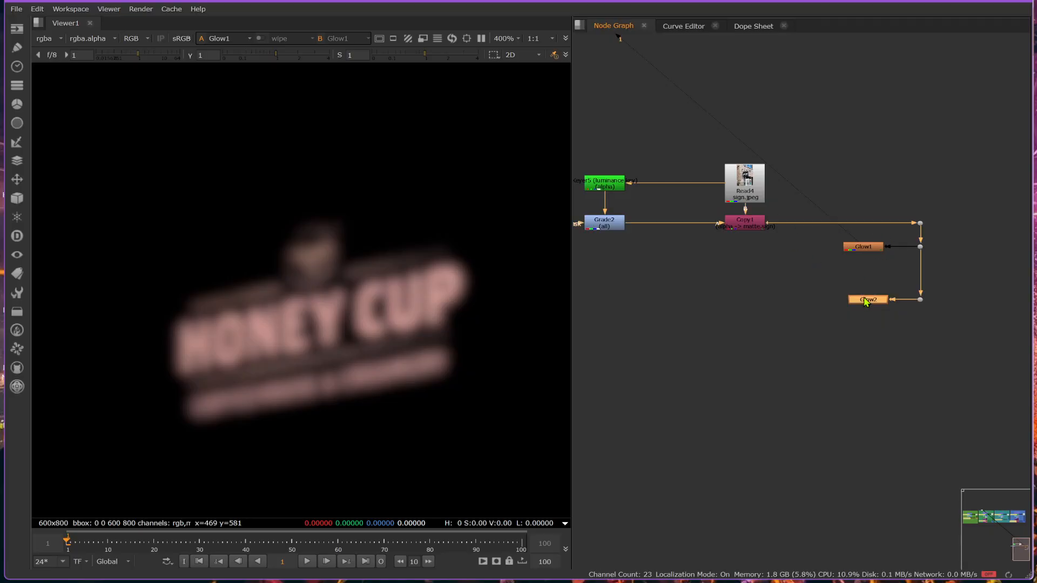
click(864, 249)
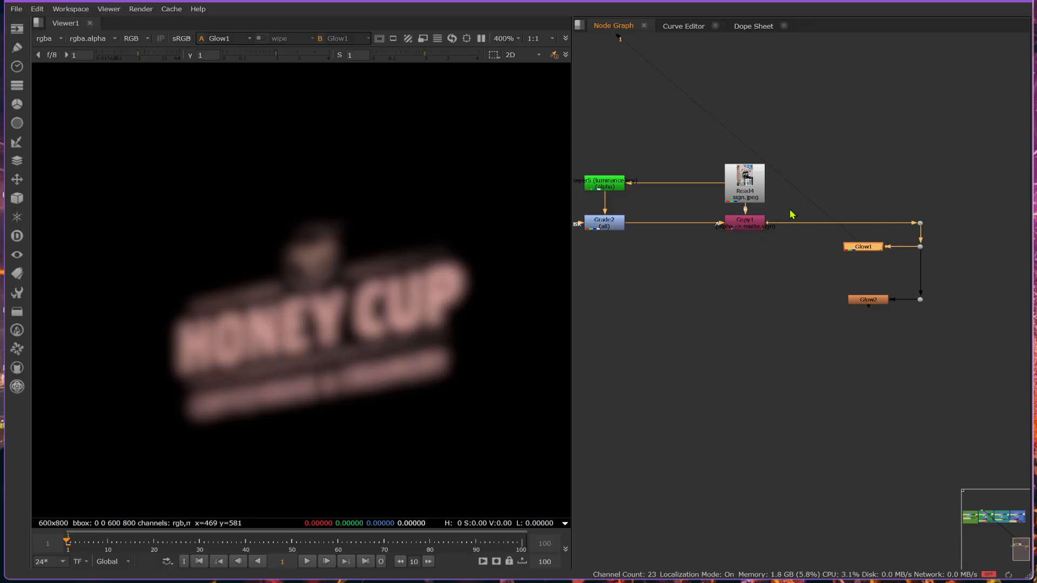
click(871, 301)
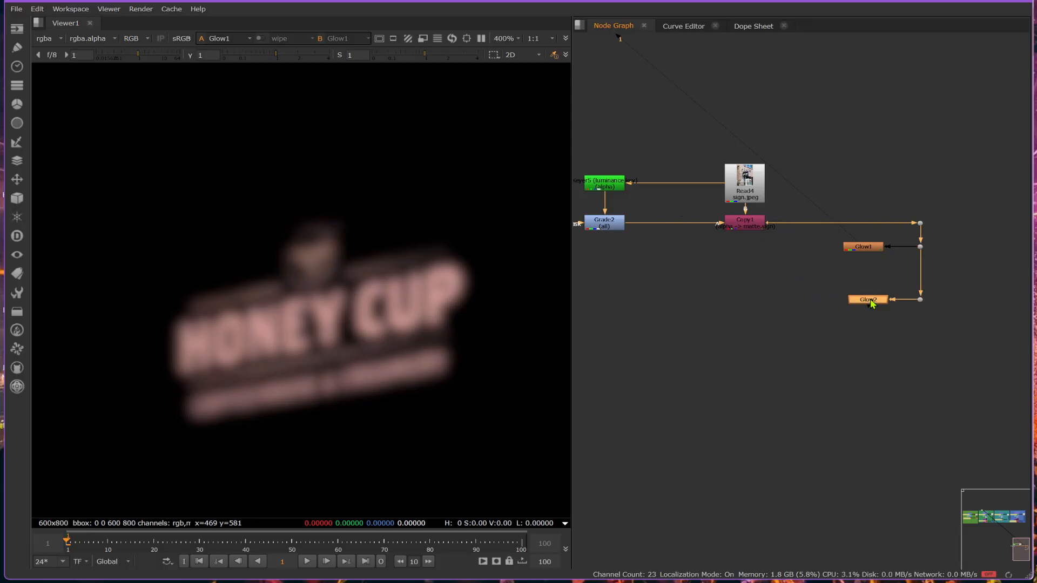
drag(882, 248, 884, 248)
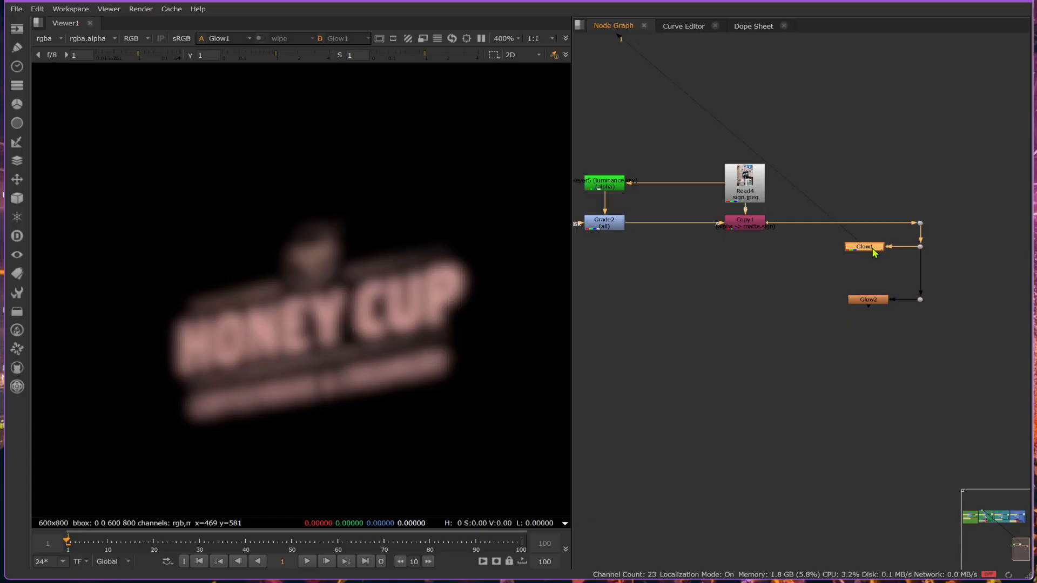
click(871, 302)
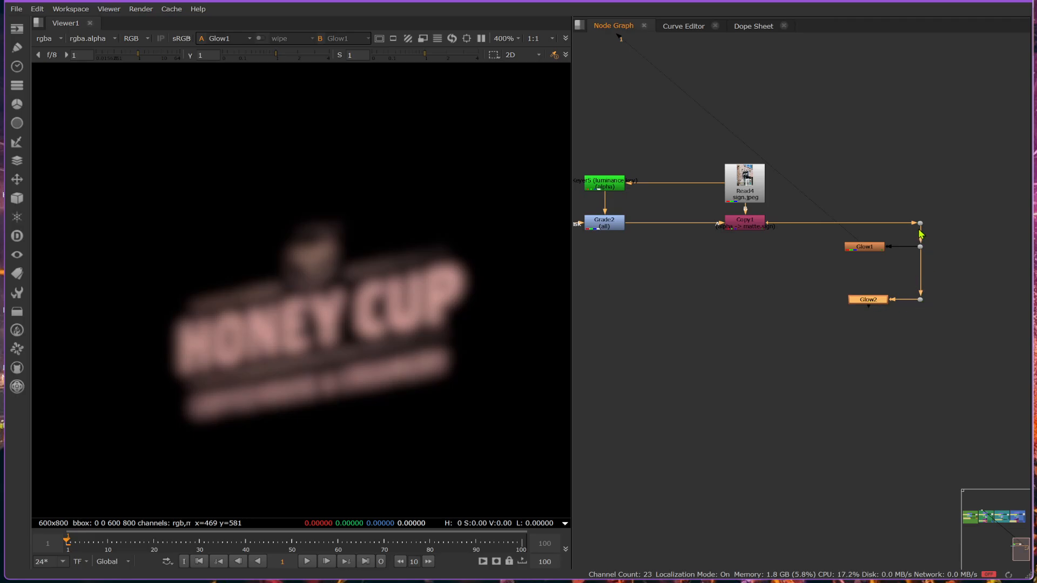
click(747, 223)
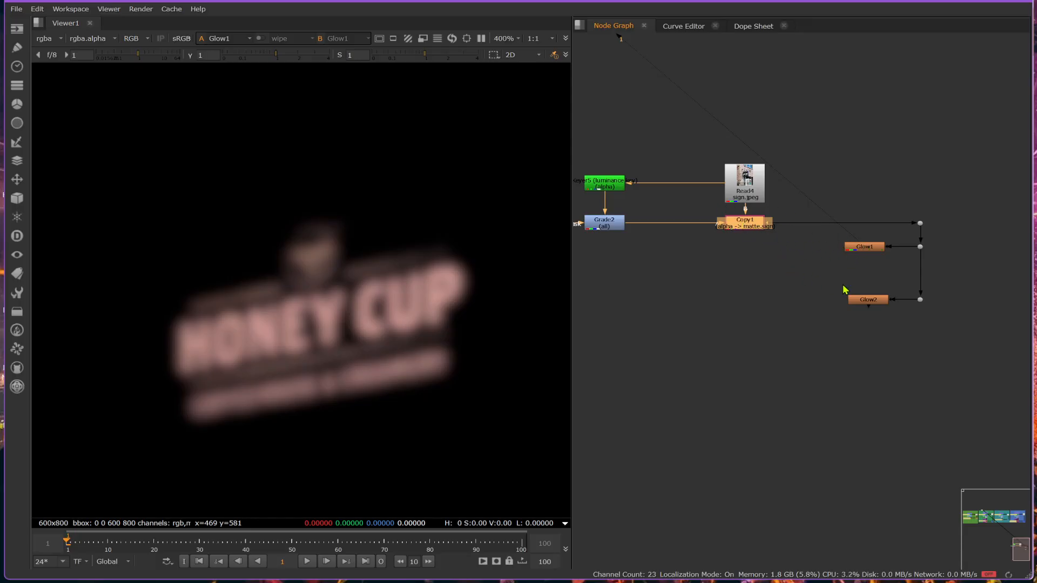
- Assign Glow2 to viewer input 1 and Glow1 to input 2, and switch between them to compare the isolated glows
drag(879, 305, 873, 306)
key(1)
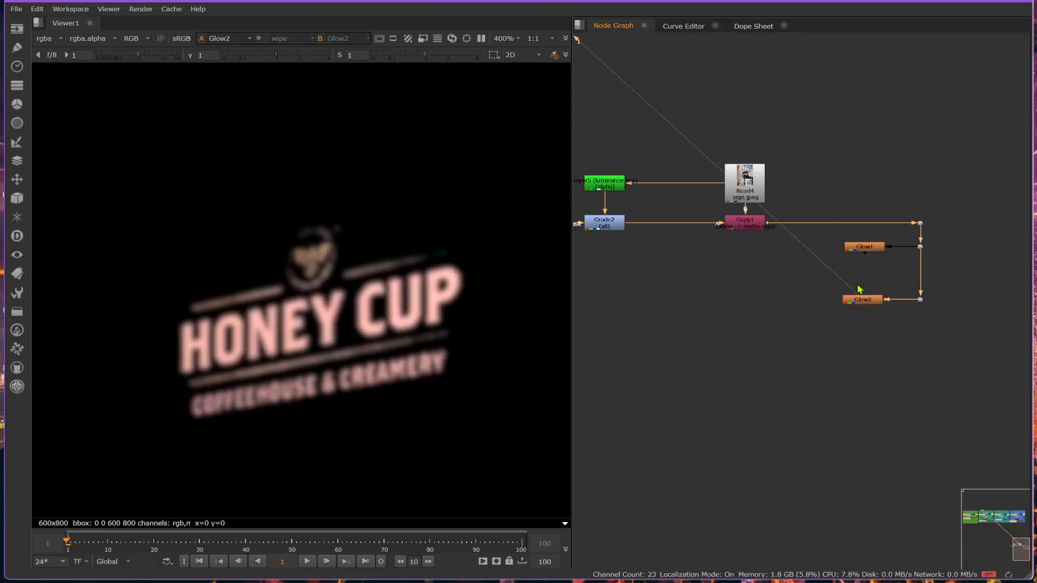
click(865, 249)
key(2)
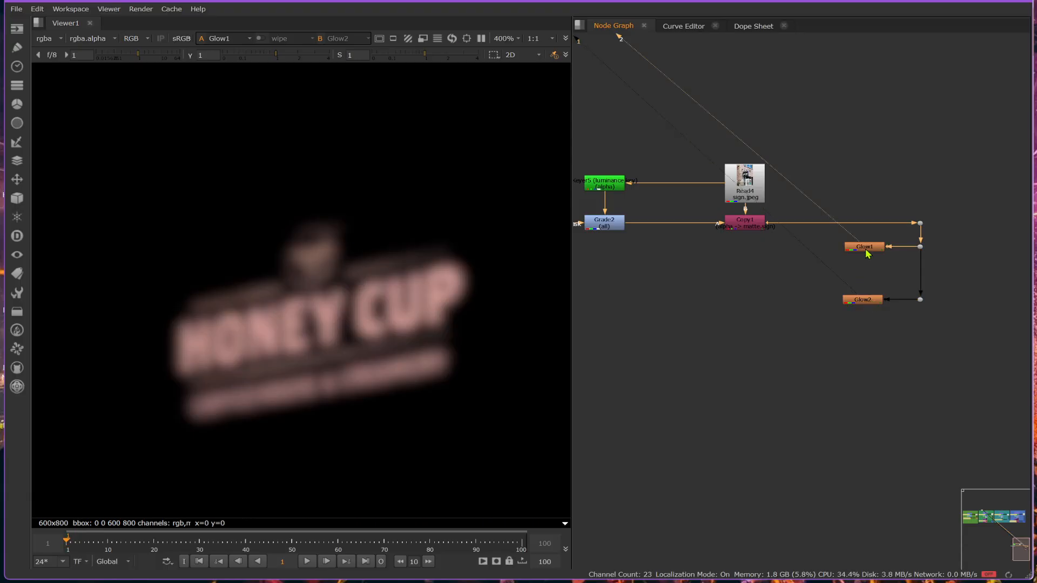
key(1)
key(2)
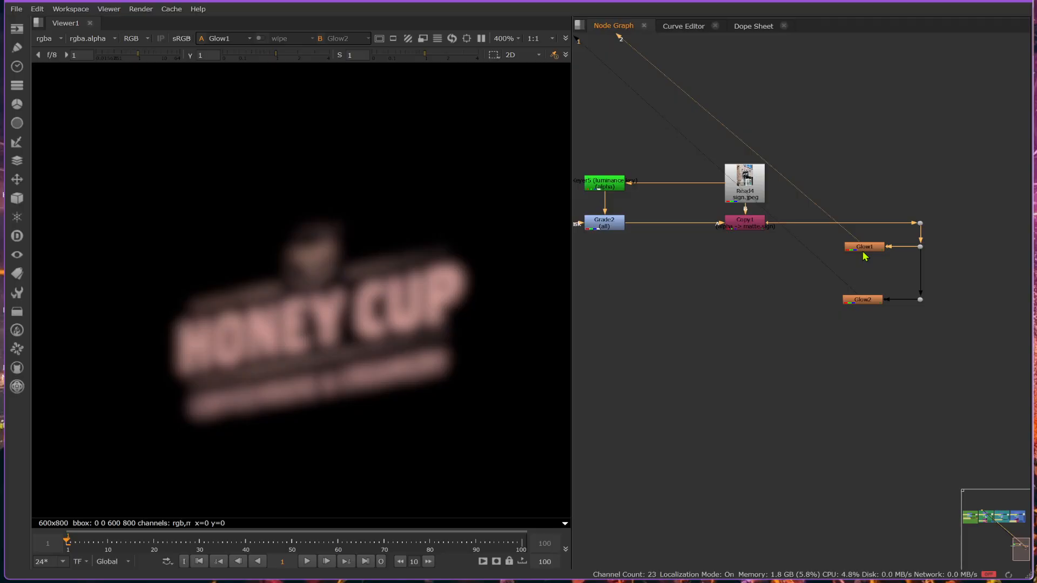
- Add a Merge node with input A from Glow1 and input B from Copy1, and align it beneath Copy1
key(1)
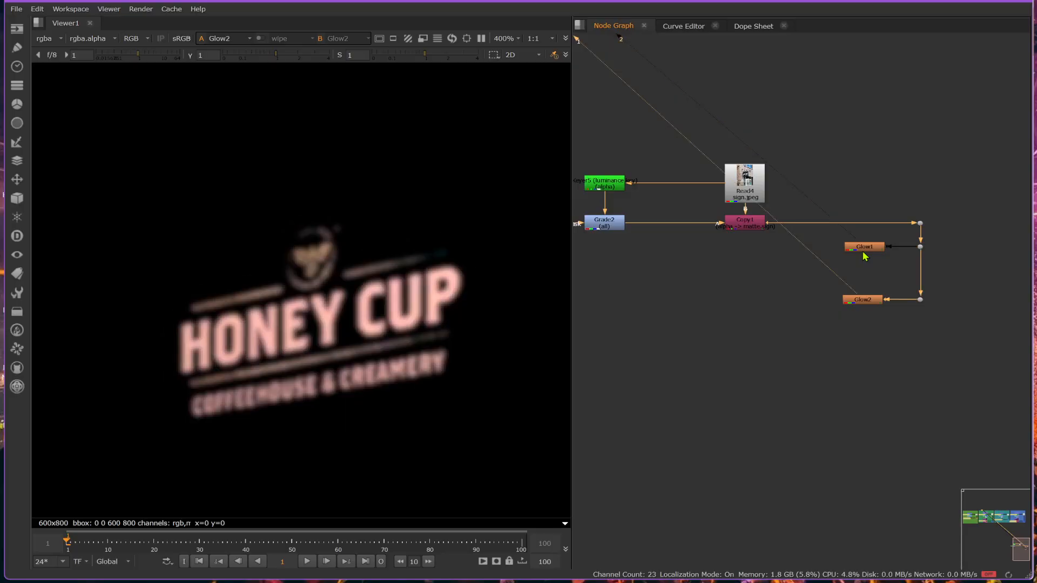
click(761, 290)
key(m)
drag(746, 277, 864, 247)
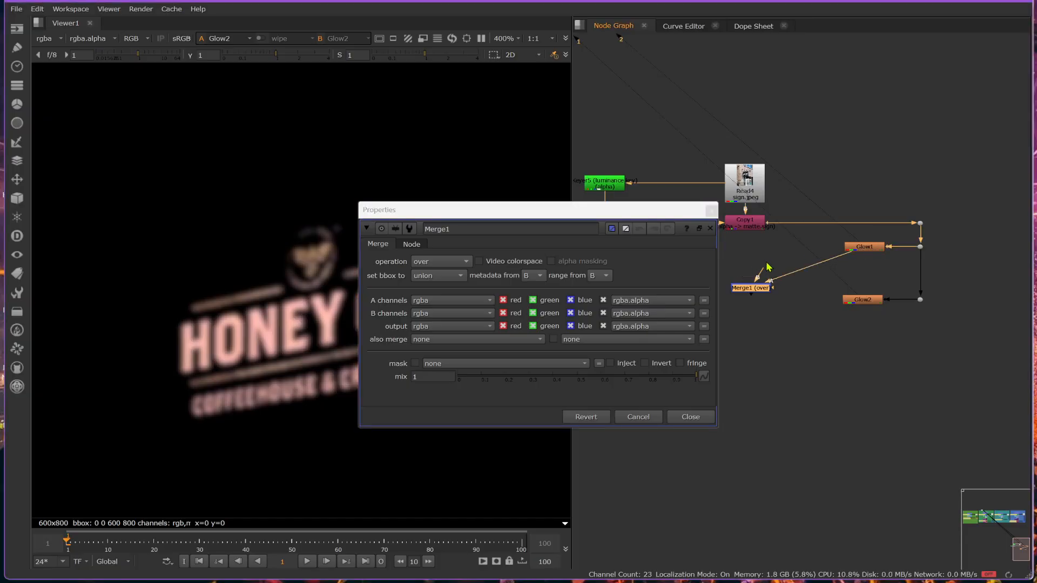
drag(759, 276, 758, 236)
drag(747, 293, 741, 252)
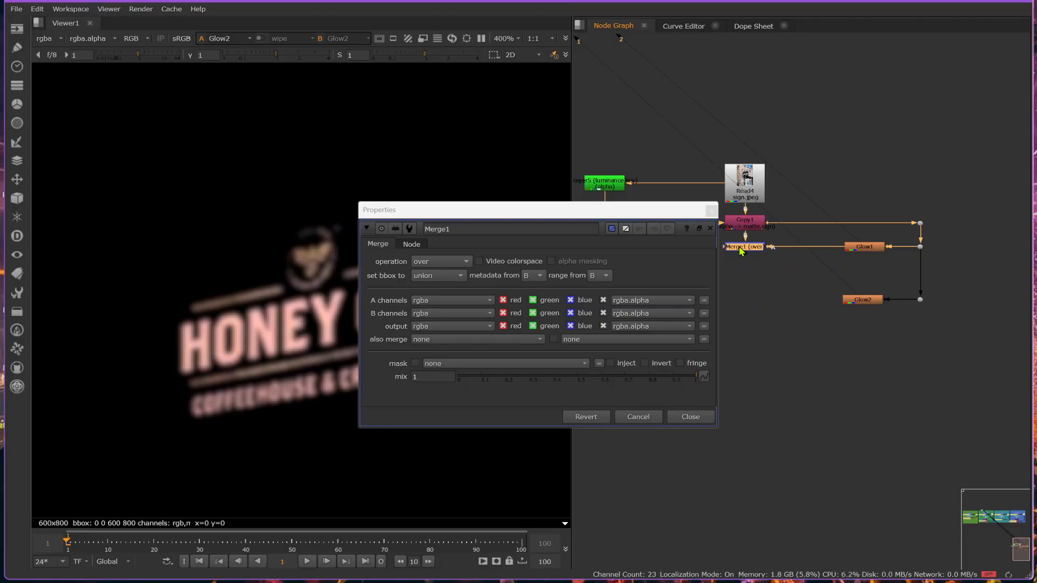
- Try the screen operation on Merge1 and view its result over the sign
click(436, 262)
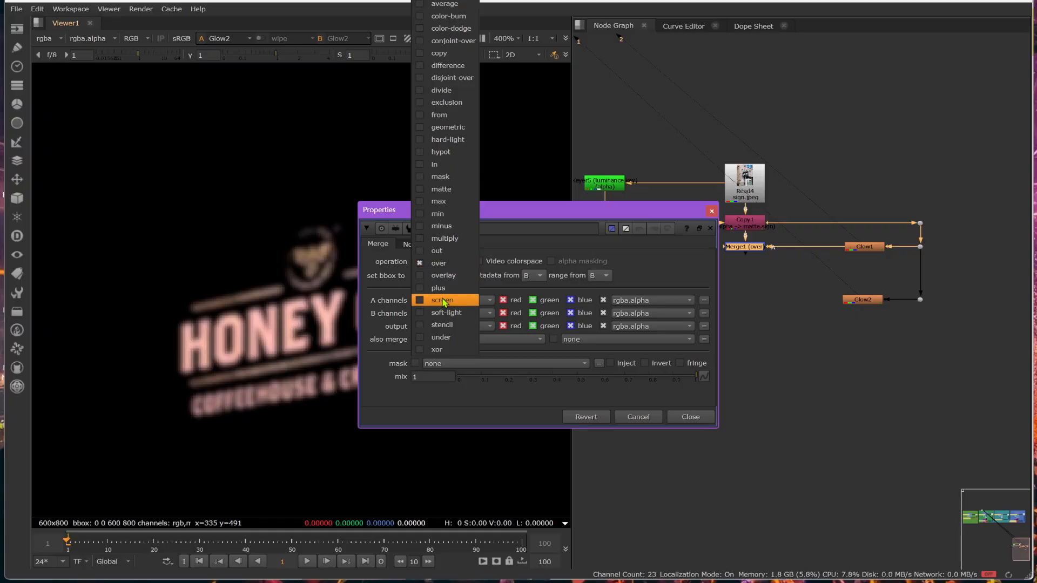
click(445, 302)
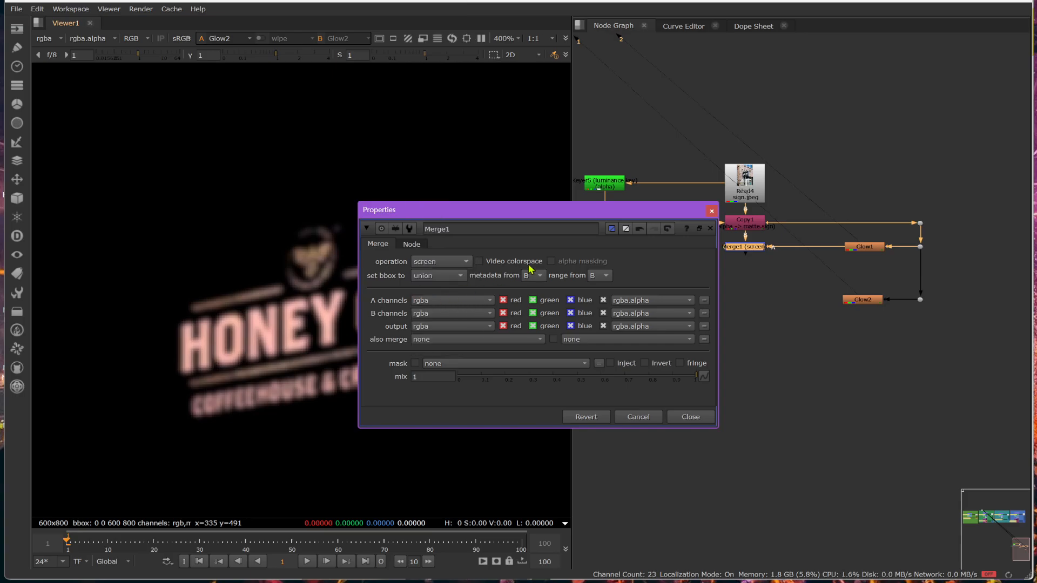
click(760, 252)
key(1)
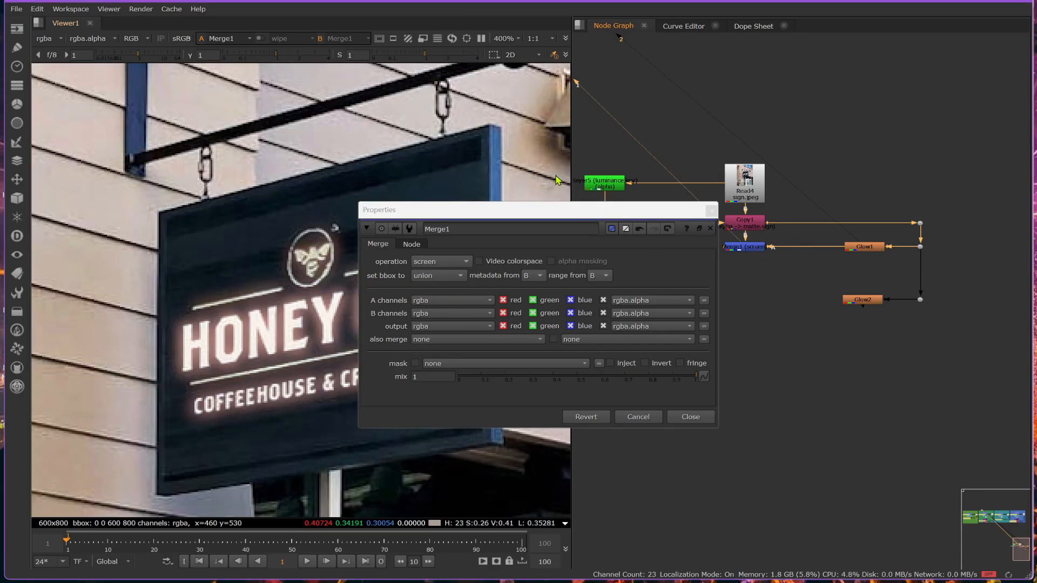
- Set Merge1's operation to plus with its properties moved clear of the sign, and close the properties
drag(517, 217, 684, 343)
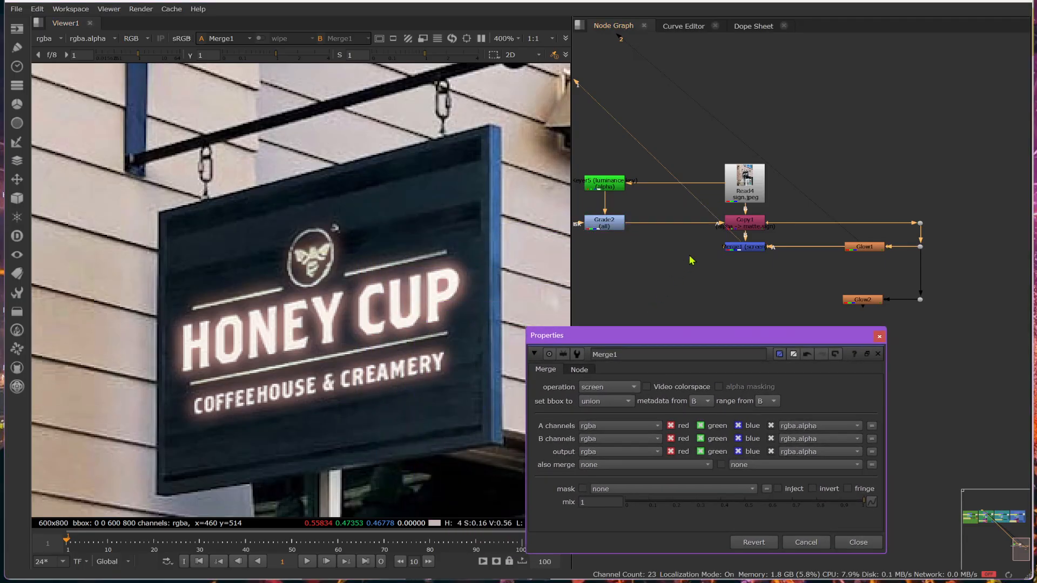
click(602, 388)
click(605, 375)
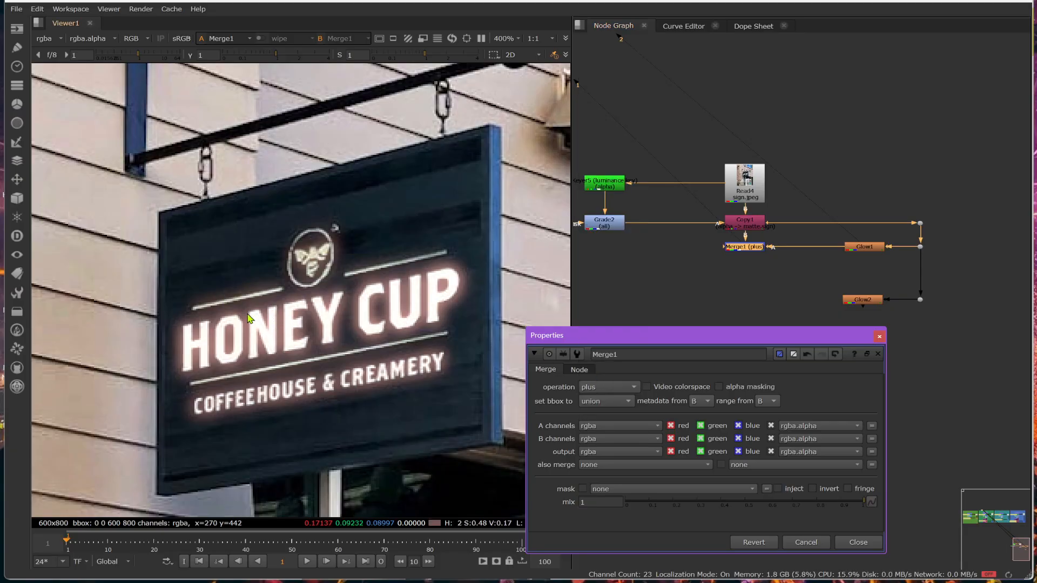
click(758, 253)
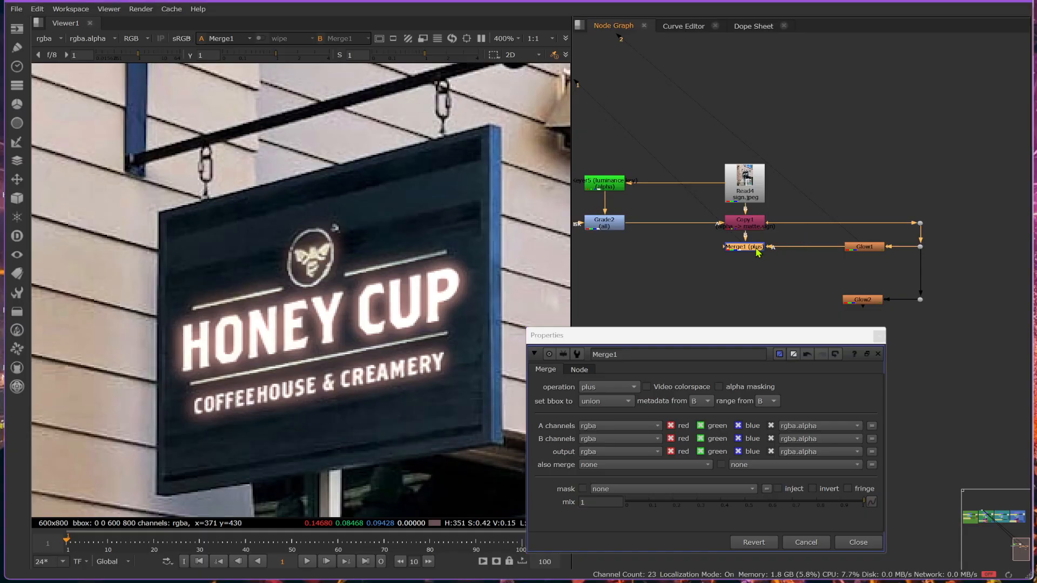
click(879, 335)
- Add a second plus Merge with input A from Glow2 and input B from Merge1, aligned beneath Merge1
click(742, 299)
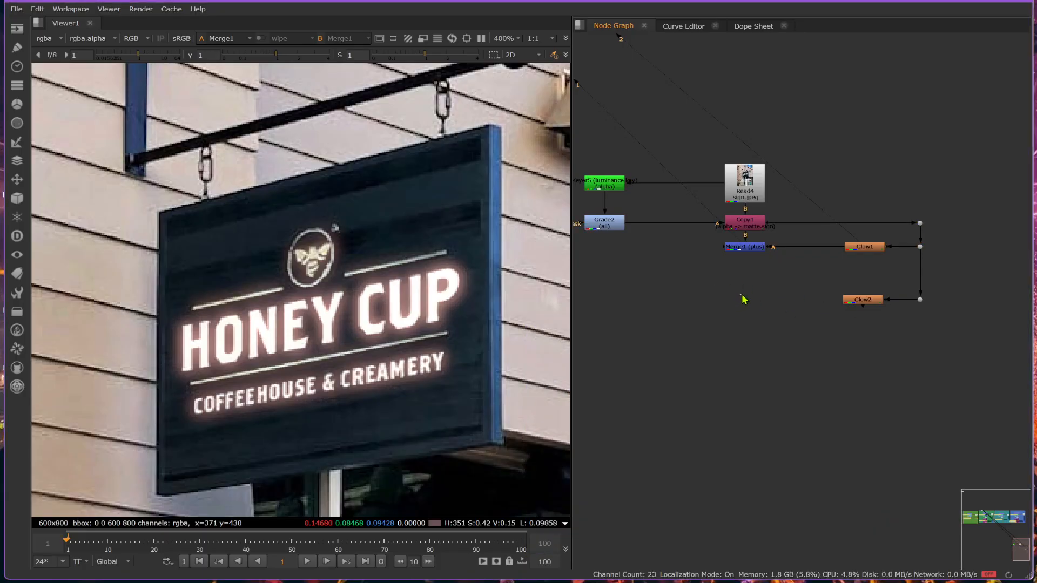
key(m)
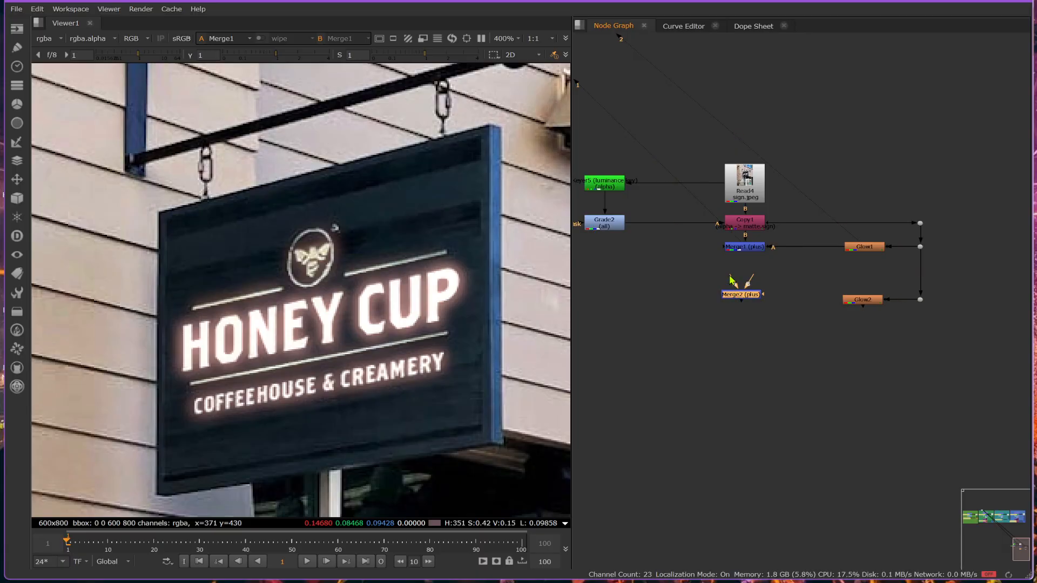
drag(733, 282, 864, 301)
drag(747, 285, 744, 248)
drag(744, 299, 750, 305)
- Select Read4, Glow1, Merge1 and Glow2 in turn to trace how each glow is merged over the sign
click(732, 186)
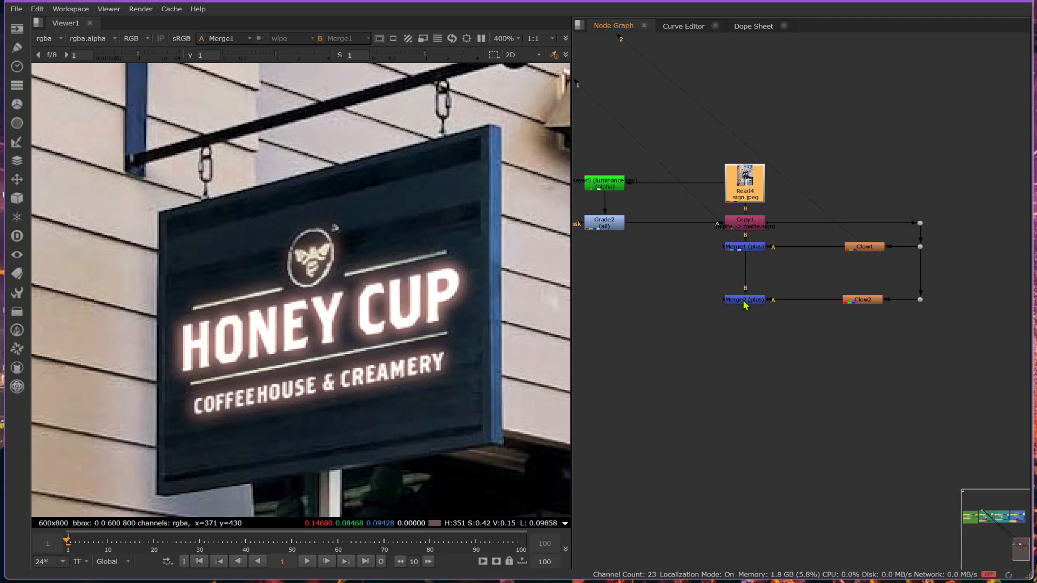
click(864, 252)
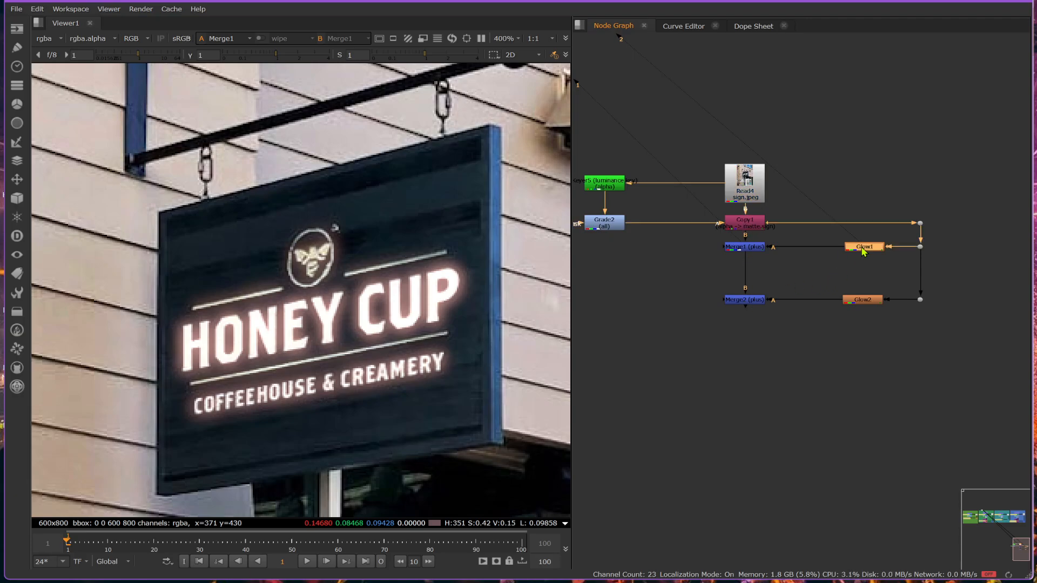
click(760, 248)
click(859, 303)
- View Copy1, Merge1 and Merge2 in turn to compare the glow build-up, and retrace Glow2 to its Copy1 source
click(747, 222)
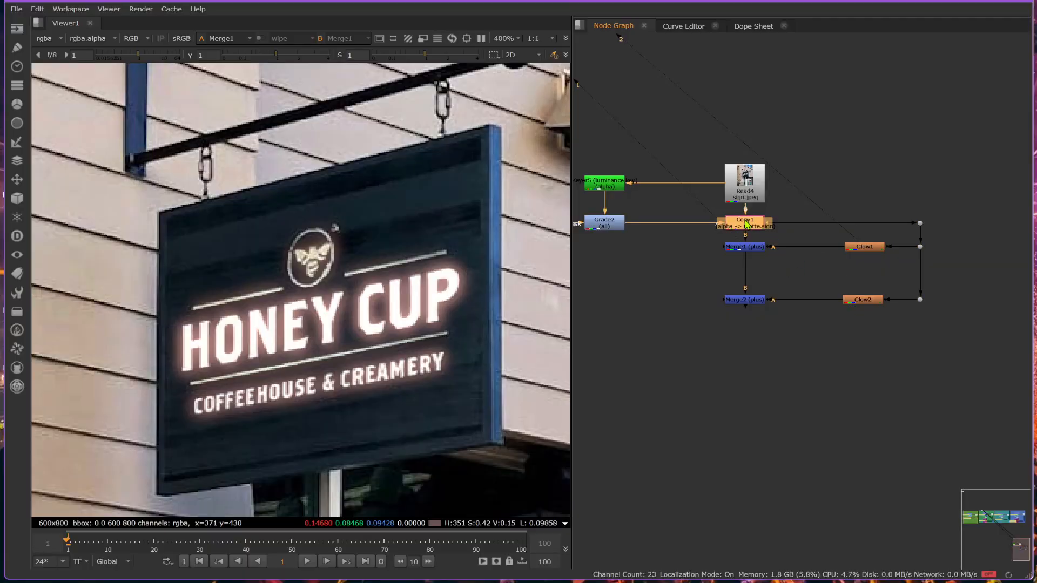
key(1)
click(752, 249)
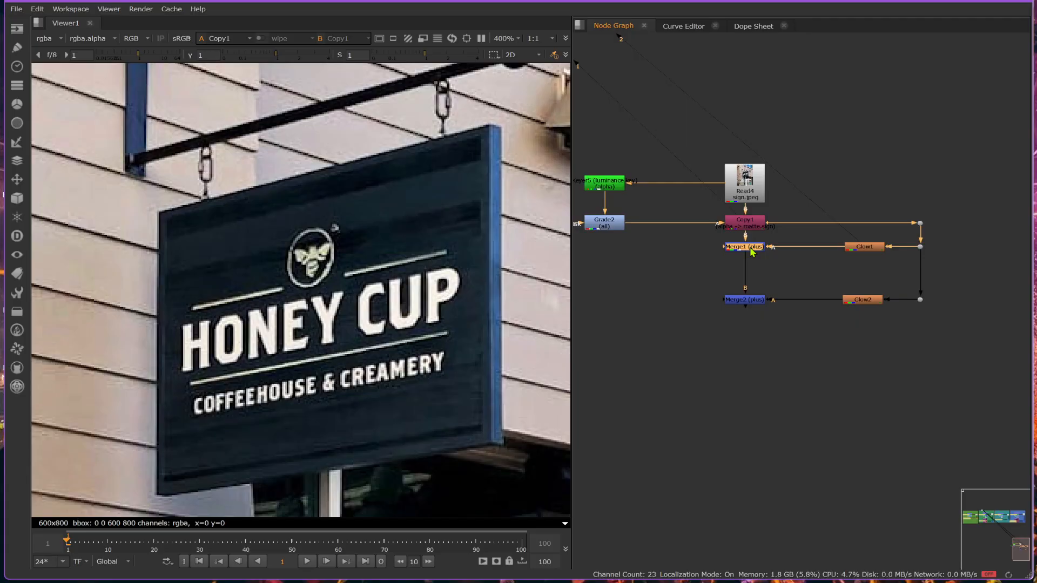
key(1)
click(746, 300)
key(1)
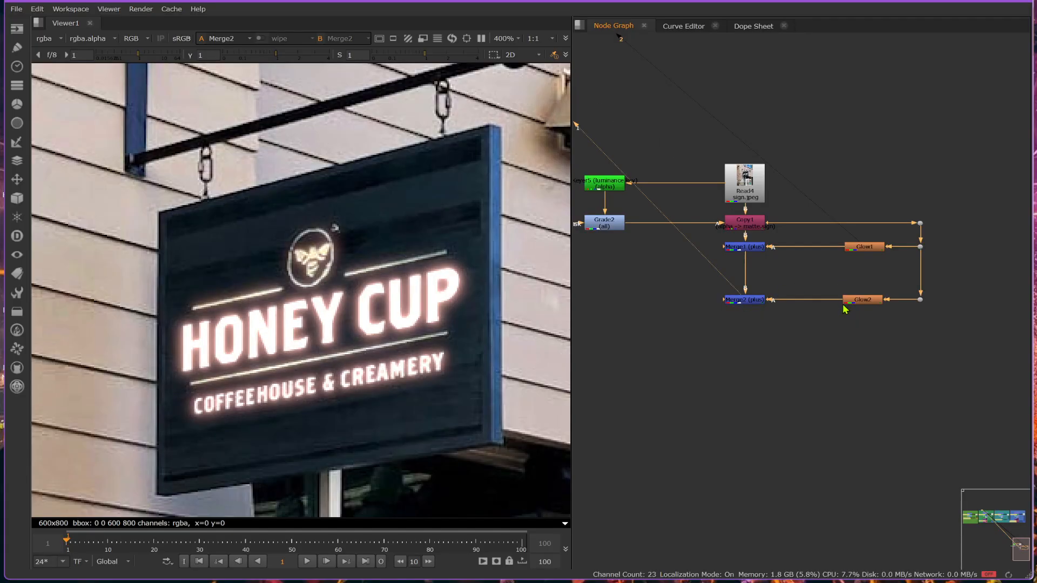
click(865, 301)
click(759, 223)
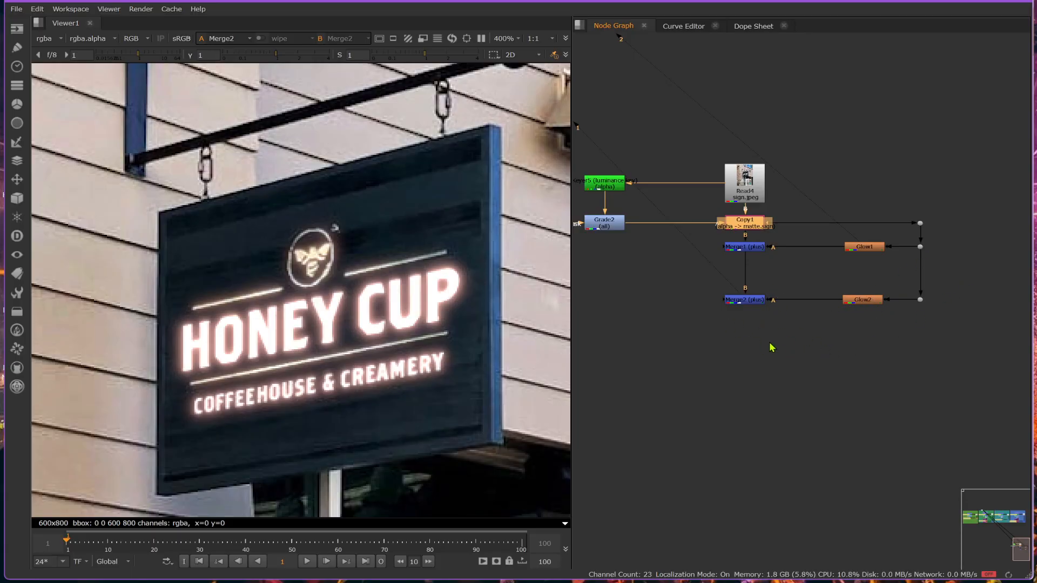
- Add a Grade after Glow1 with a red multiply of 1, 0.32, 0.32, and align Merge1 with it
click(872, 248)
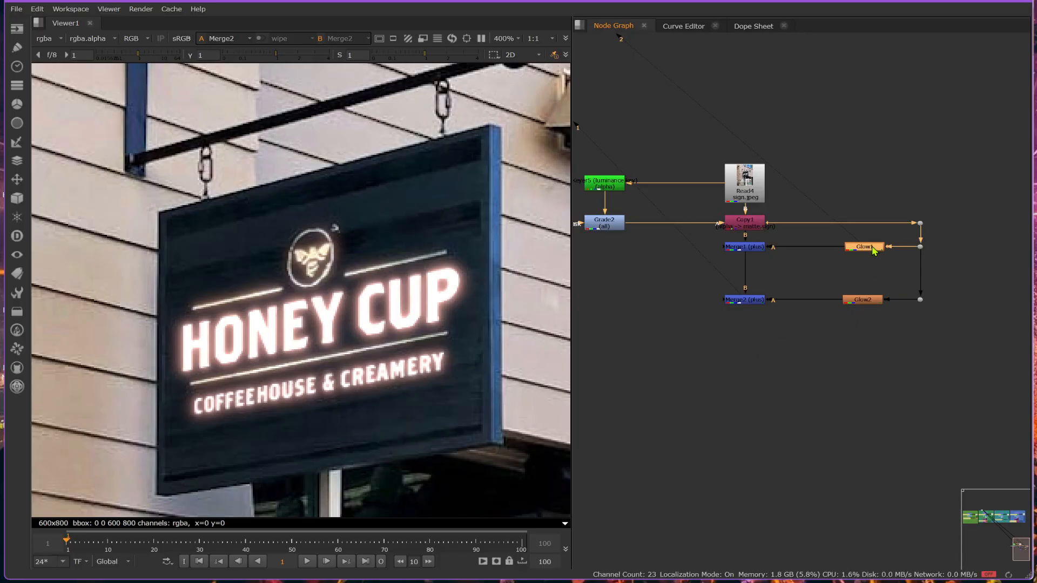
key(g)
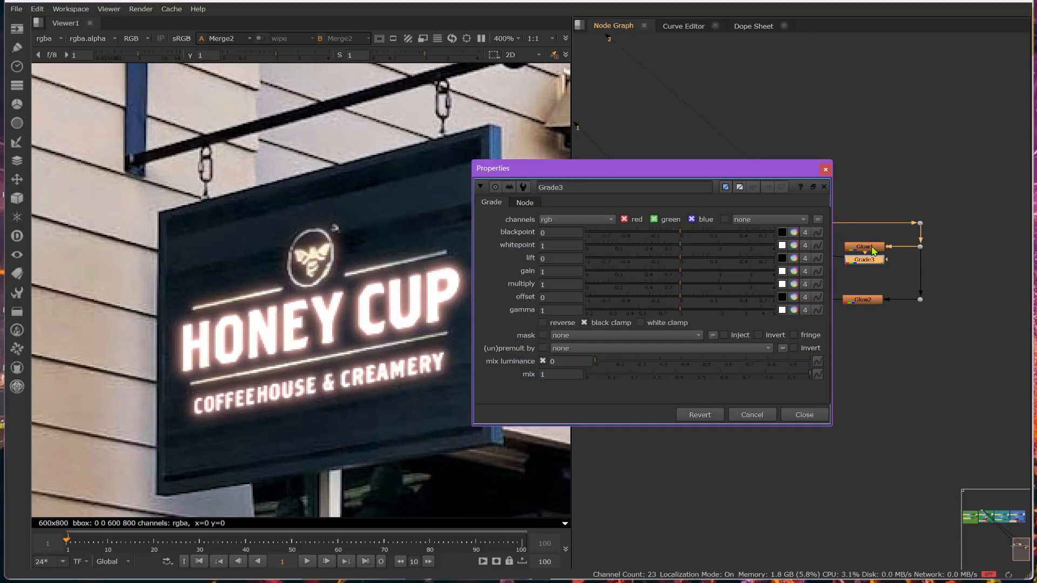
click(794, 284)
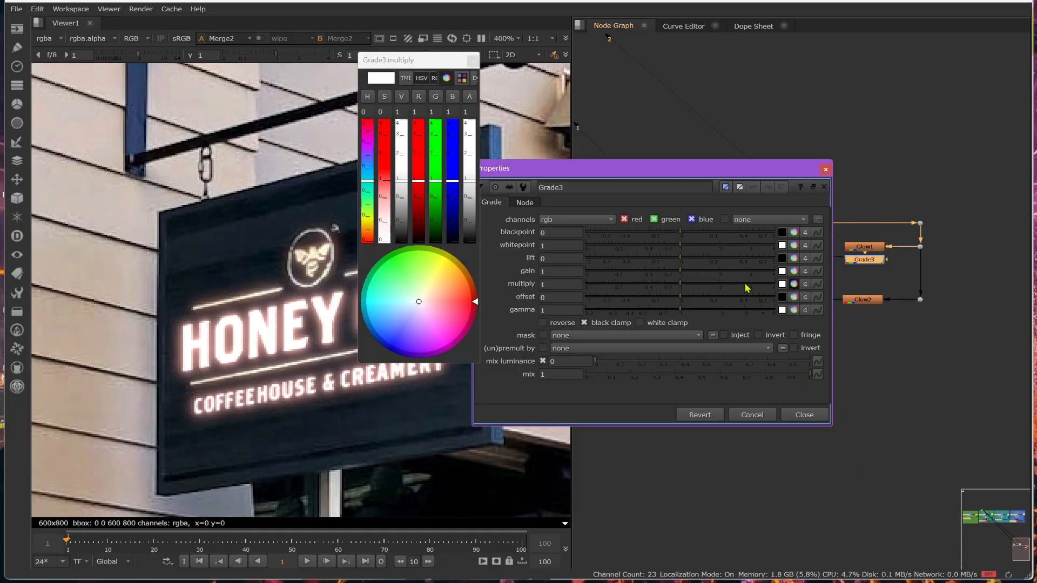
click(384, 192)
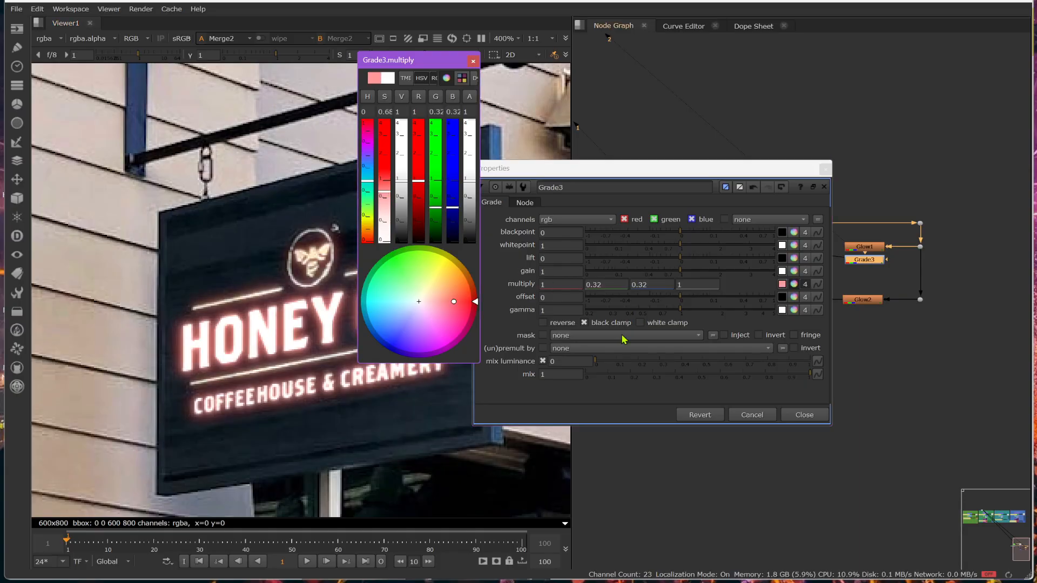
click(817, 416)
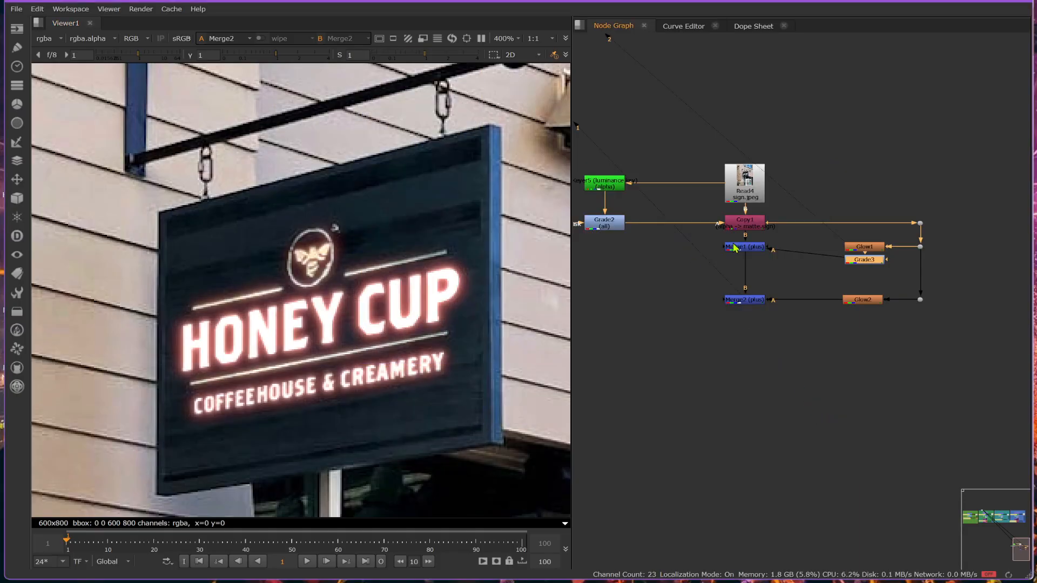
drag(737, 249, 737, 261)
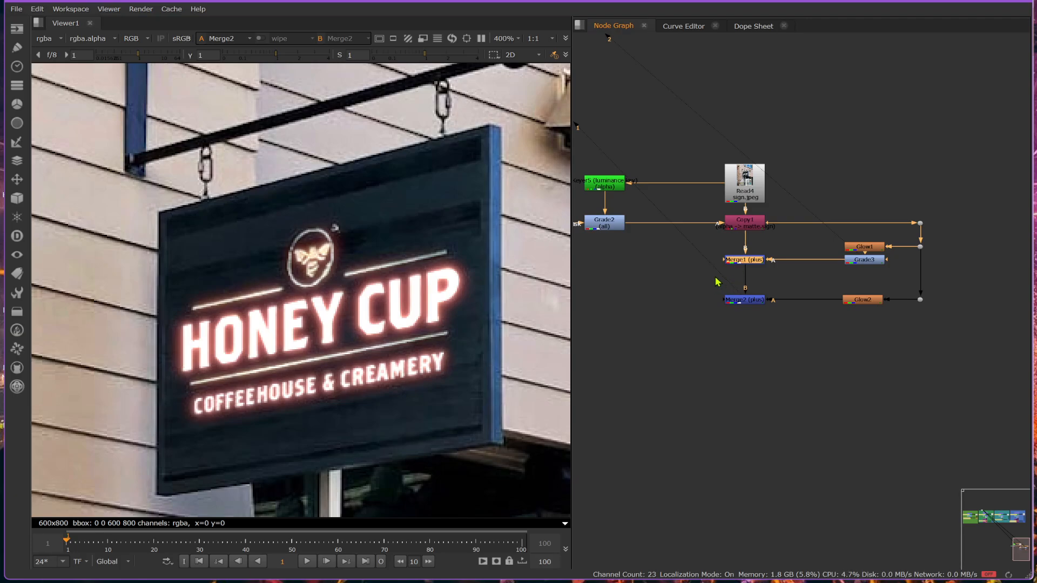
- Move the glow and merge nodes down together, insert a Dot beneath Copy1, and feed the glow branches from it
drag(686, 364, 972, 238)
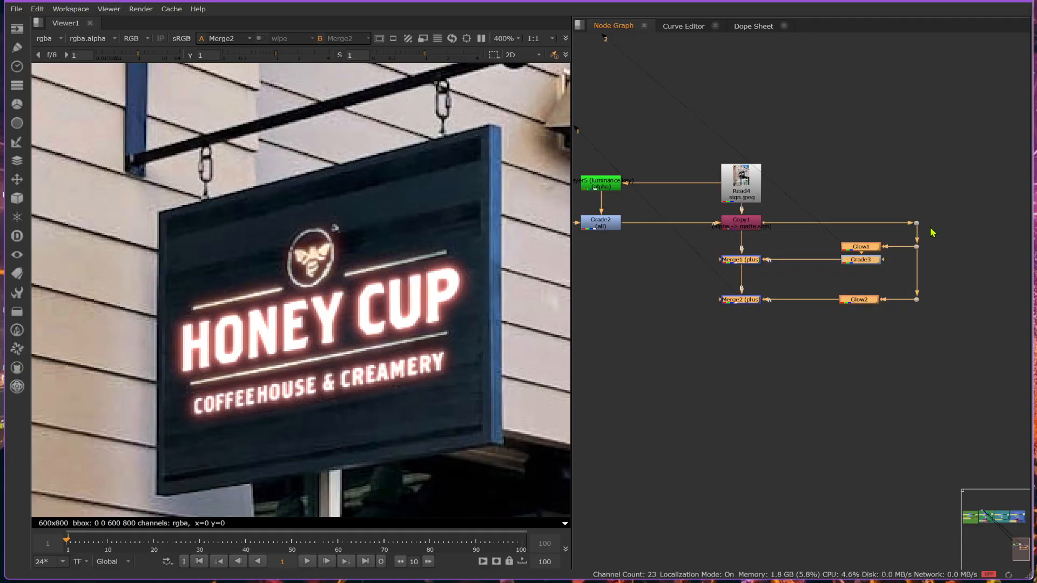
shift+drag(892, 209, 944, 231)
drag(735, 263, 736, 408)
ctrl+click(741, 315)
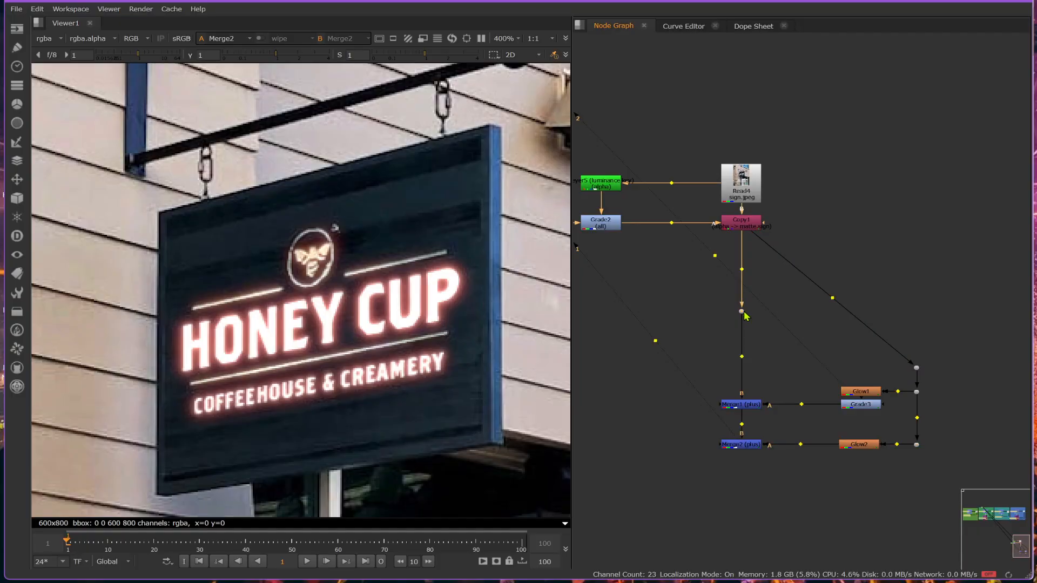
drag(760, 236, 743, 369)
middle_drag(809, 330, 819, 268)
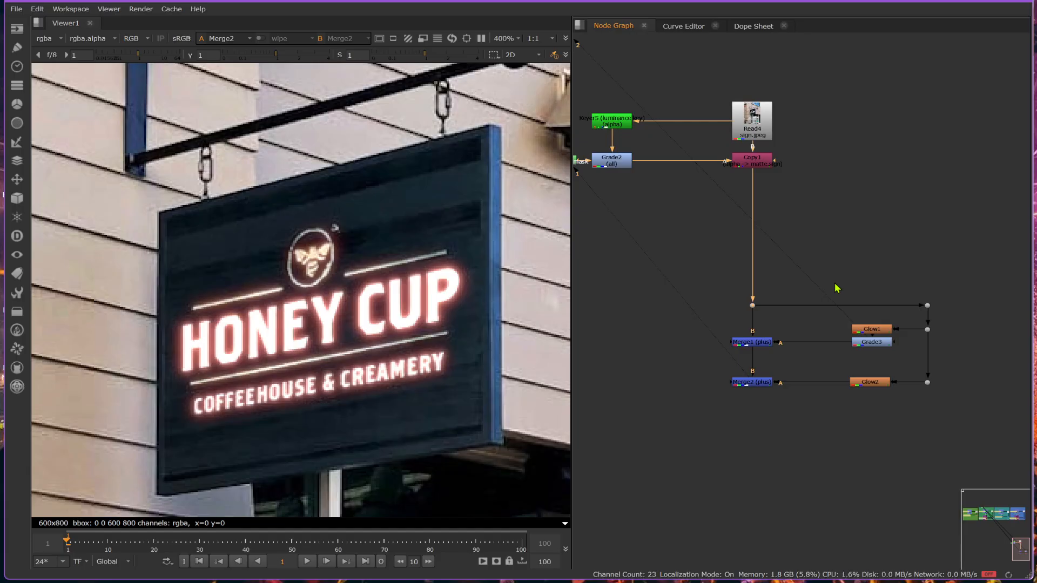
click(806, 239)
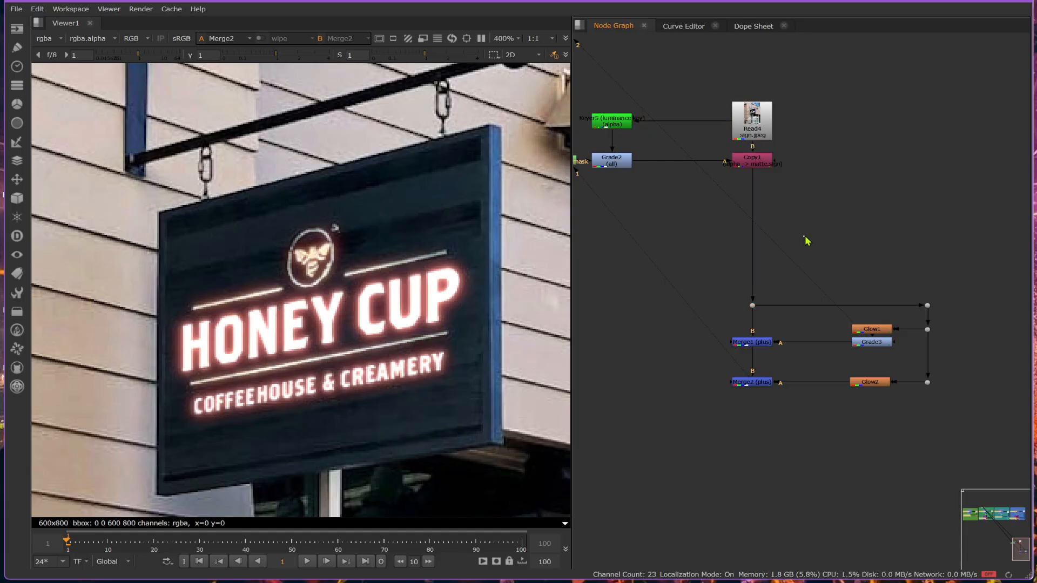
click(747, 384)
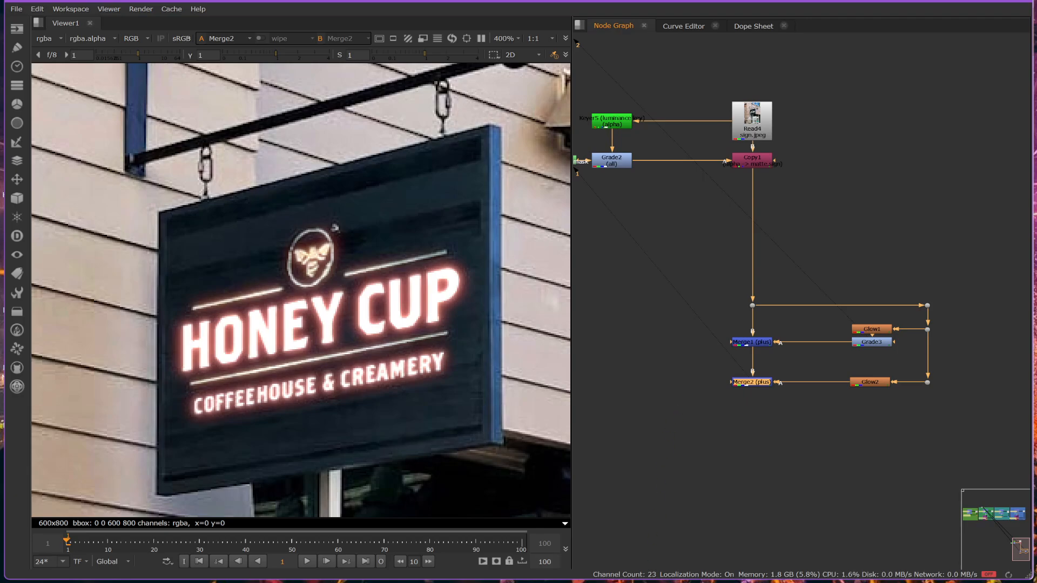
- Switch to the Nuke script with the woman's portrait, allow killing the existing Frame Server processes, and locate the multi-level glow setup
click(503, 554)
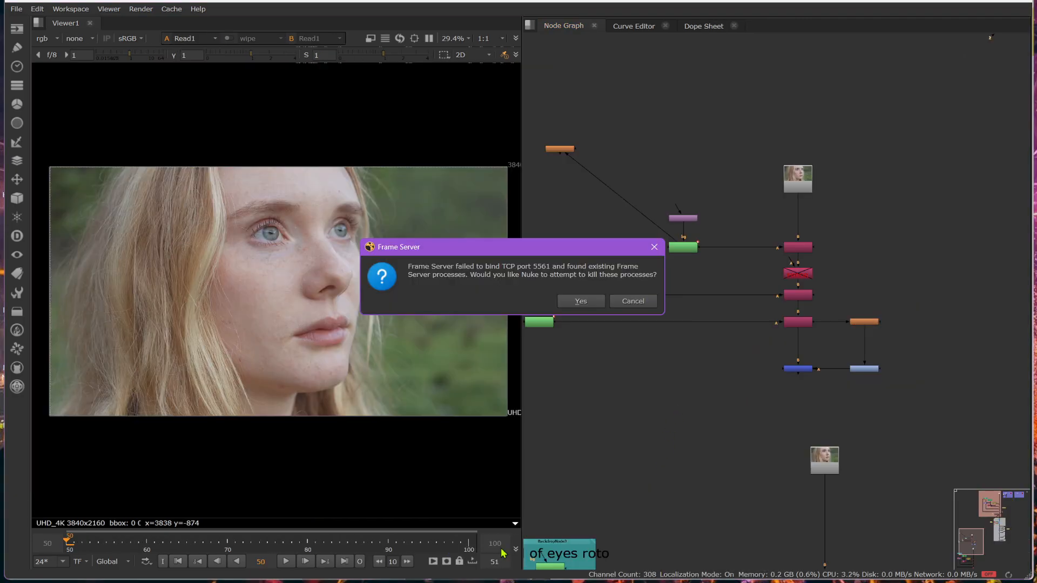
click(579, 301)
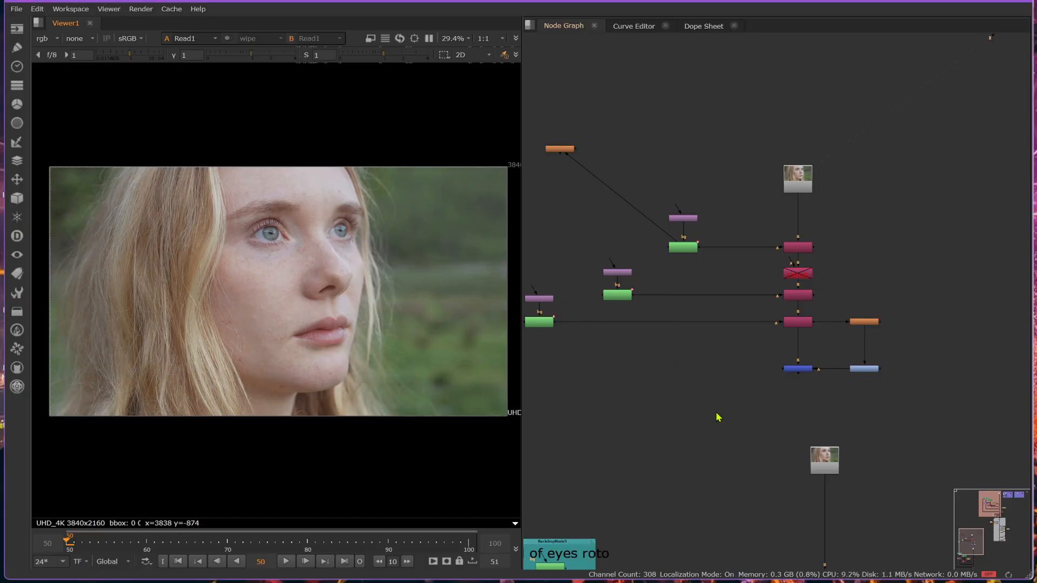
middle_drag(756, 475, 709, 218)
scroll(762, 359, down, 5)
middle_drag(870, 246, 697, 442)
scroll(779, 290, up, 3)
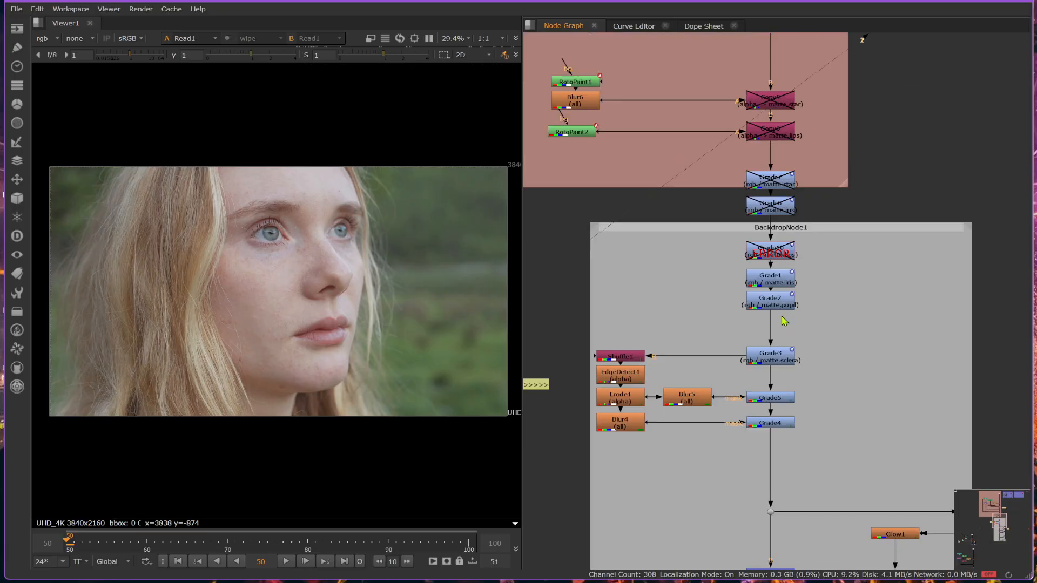
scroll(784, 321, up, 3)
scroll(784, 429, down, 5)
scroll(700, 468, up, 5)
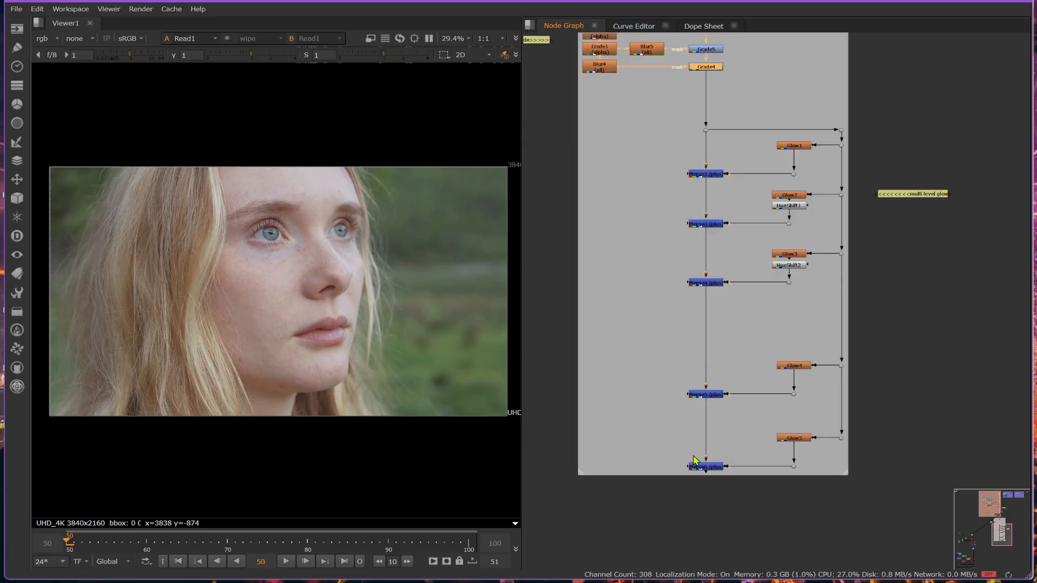
- View Merge6 with a close-up of the eyes, and examine the Glow1 to Glow3 branches with their plus merges
click(700, 468)
key(1)
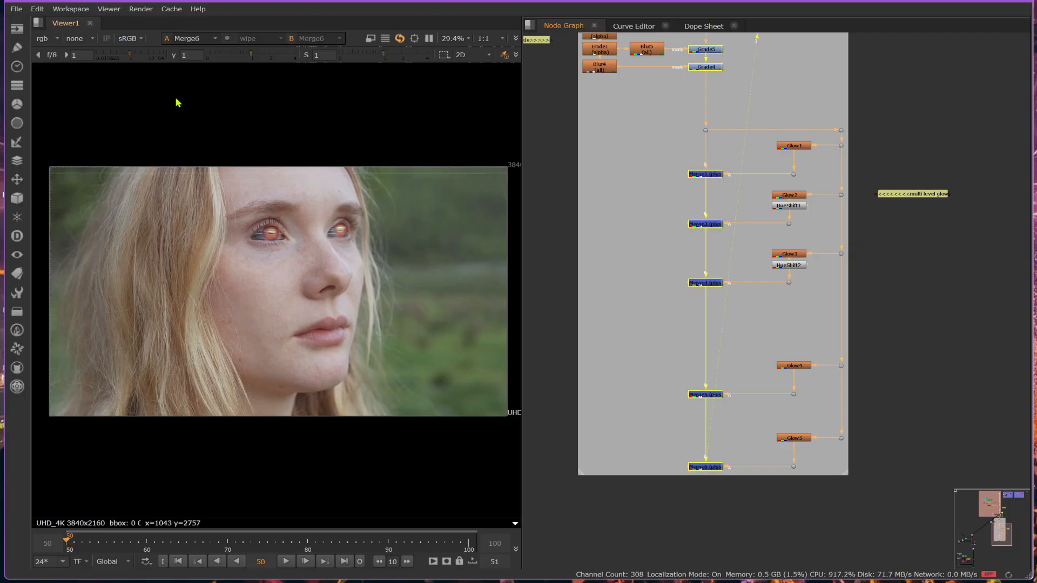
scroll(260, 217, up, 4)
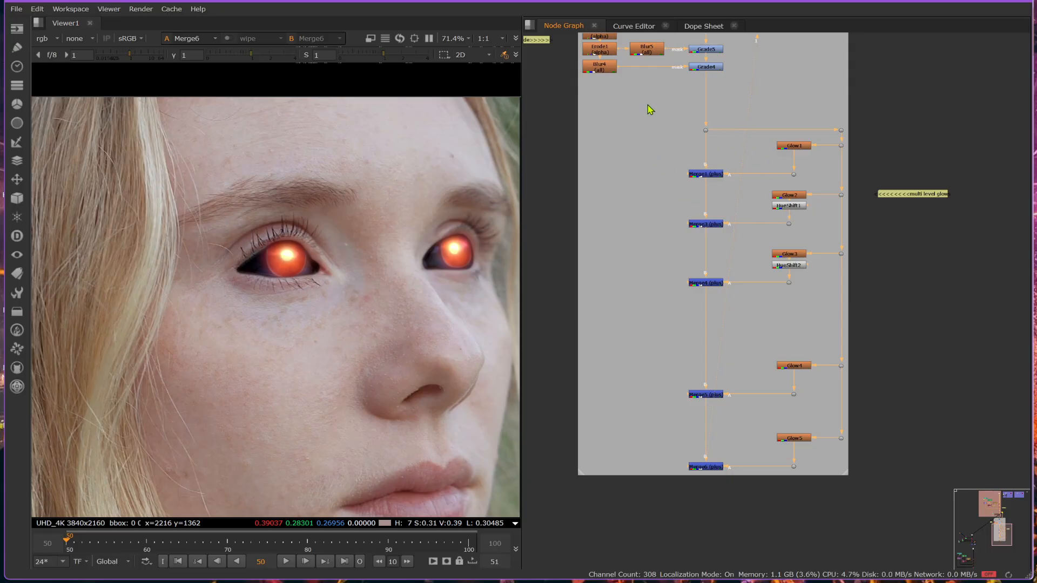
drag(648, 105, 868, 313)
key(f)
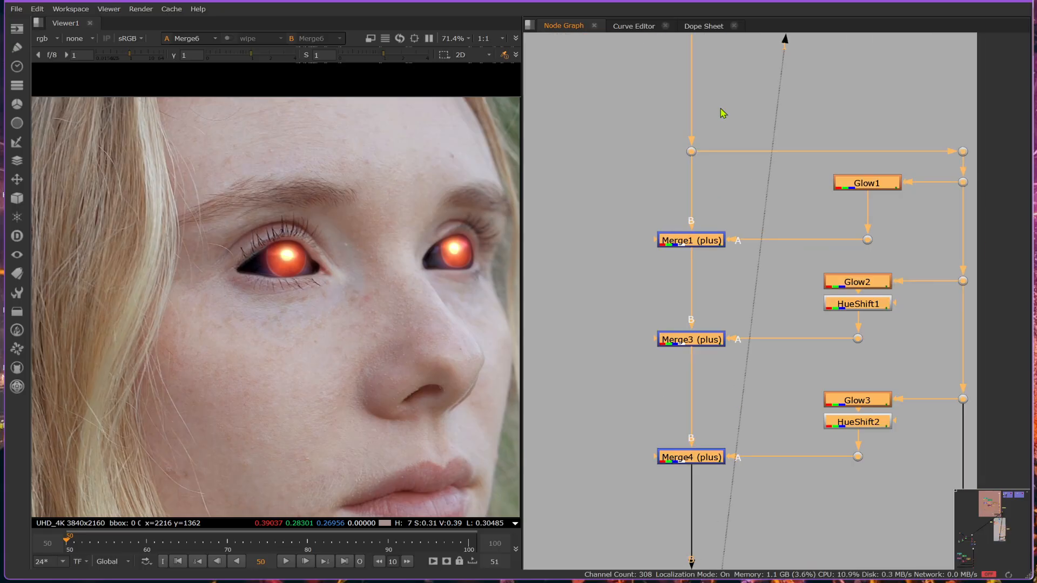
- Compare the glowing eyes with Merge5 and Merge6 disabled and enabled
scroll(776, 165, down, 3)
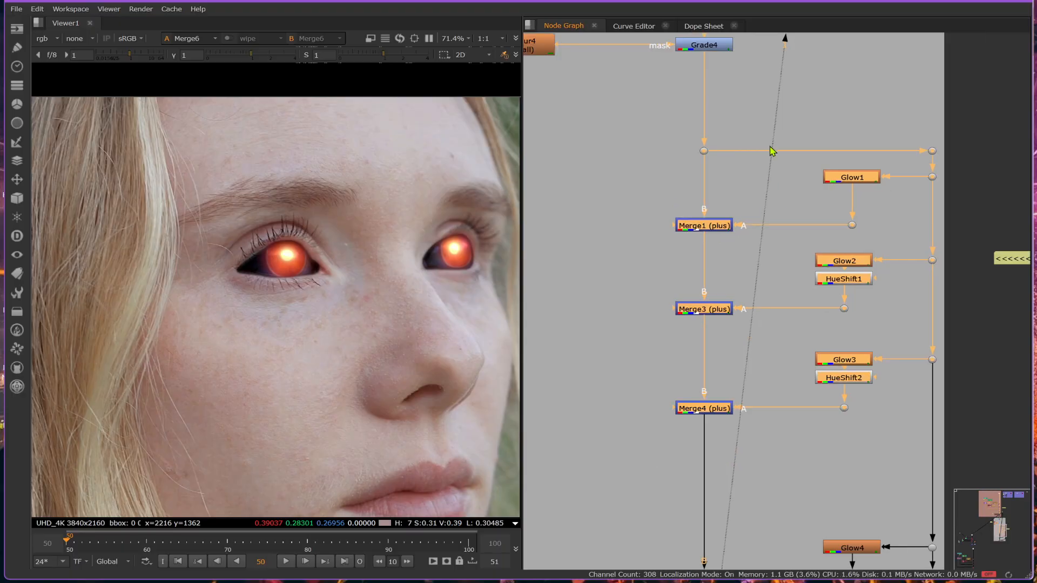
middle_drag(789, 405, 815, 366)
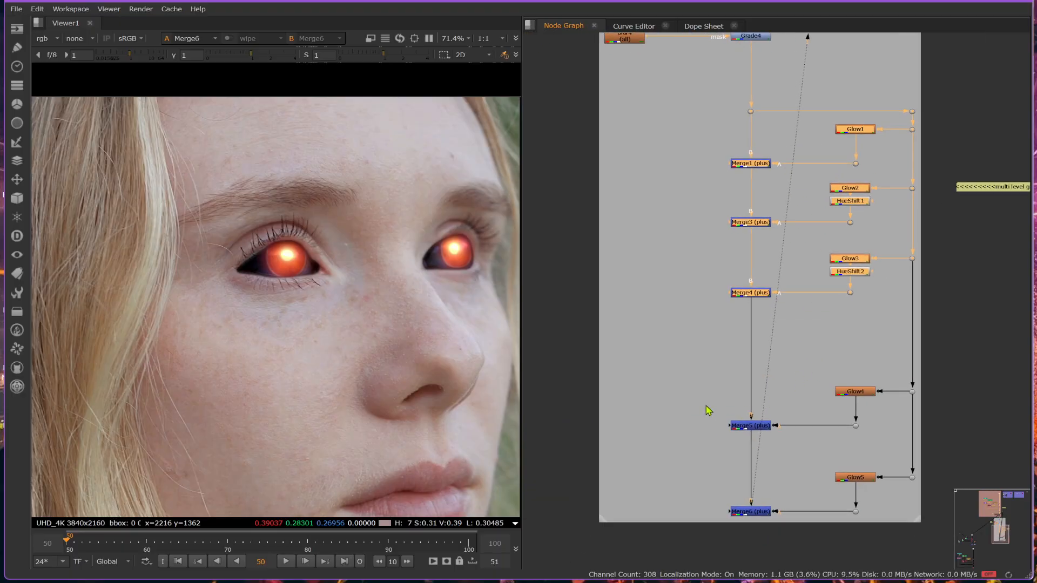
drag(705, 406, 785, 535)
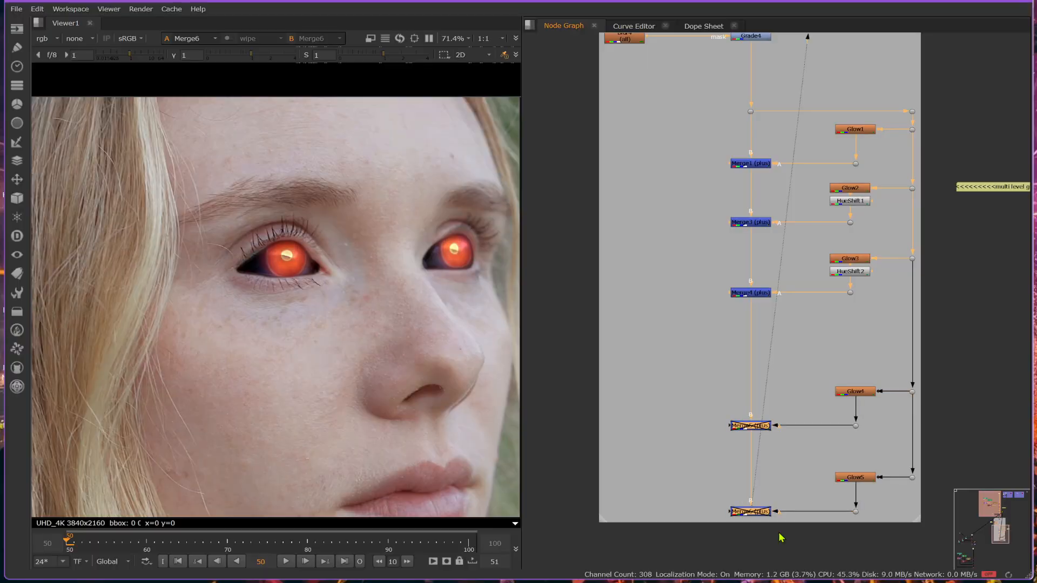
- Compare the eyes with the sclera-matte grade Grade3 disabled and enabled
middle_drag(722, 190, 736, 361)
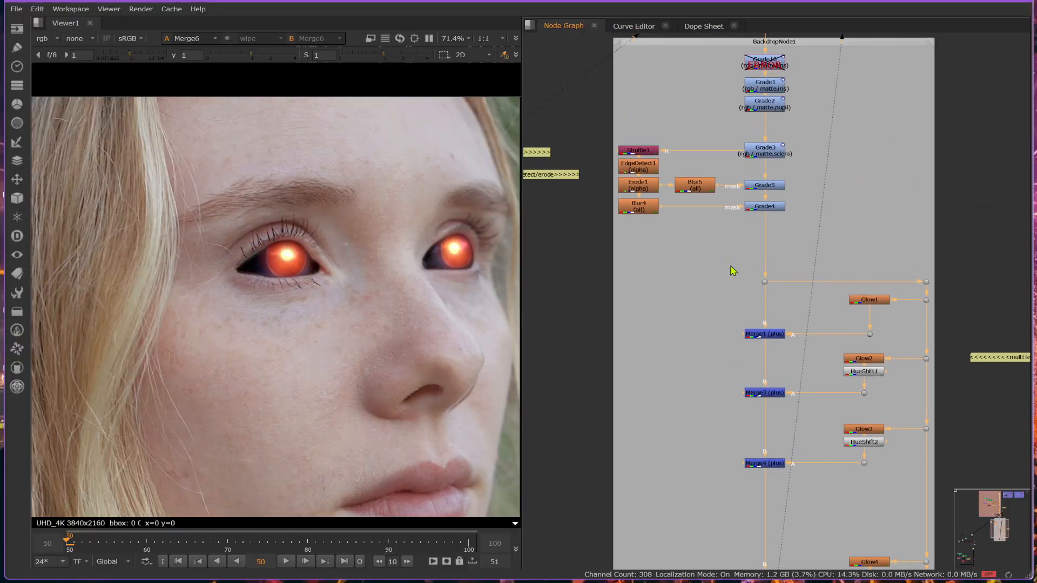
middle_drag(743, 251, 729, 159)
middle_drag(761, 127, 721, 296)
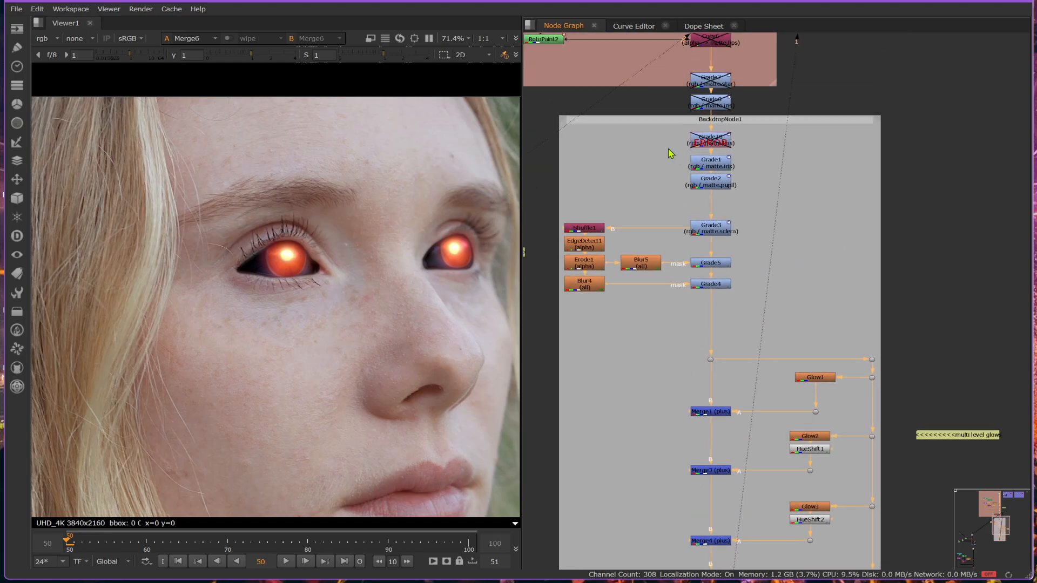
click(716, 235)
key(d)
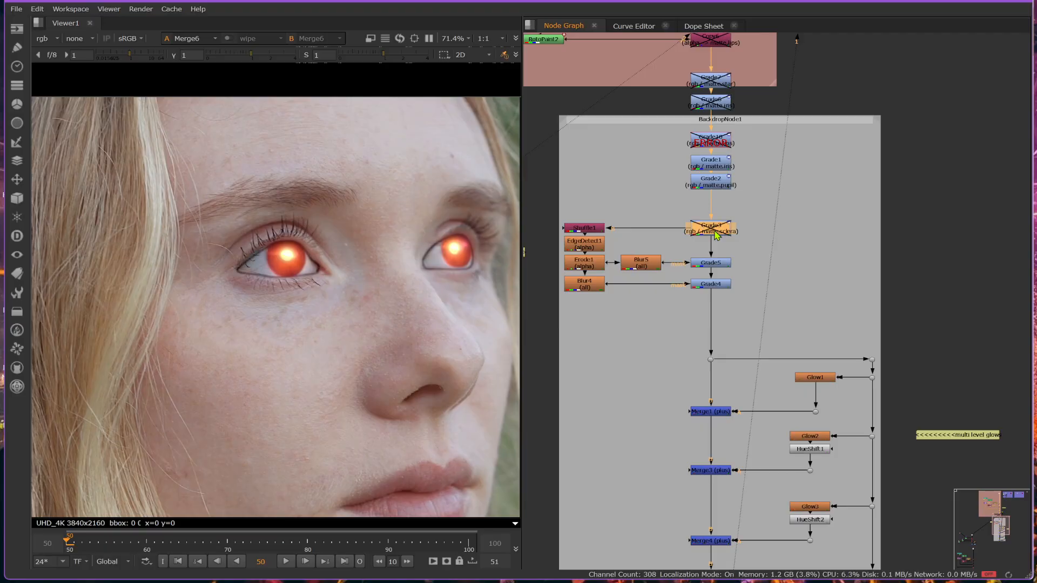
key(d)
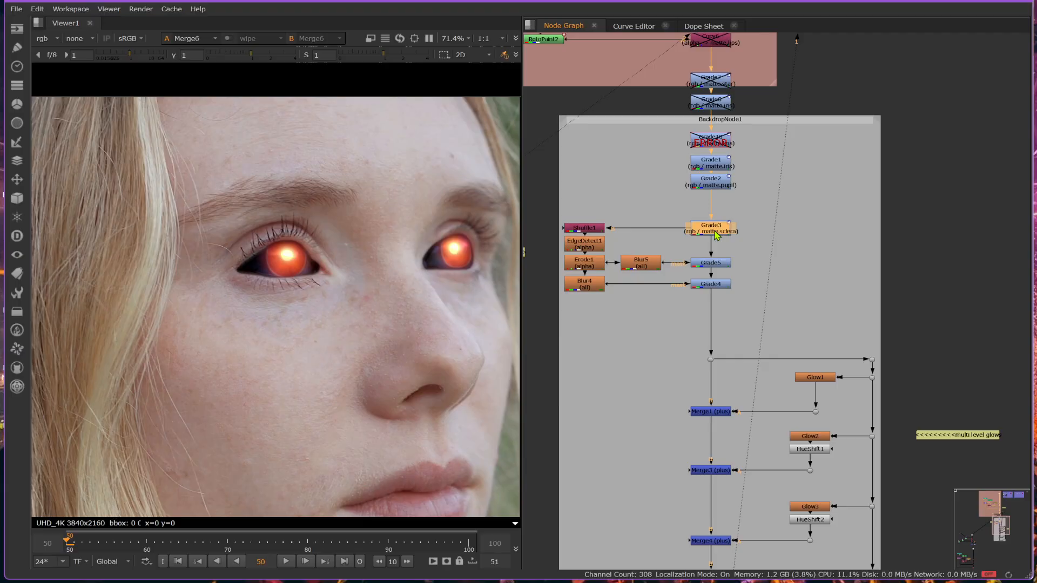
- Disable Grade5, Grade4 and the sclera-matte Grade3 ahead of the glow branches
drag(747, 250, 683, 302)
key(d)
click(700, 231)
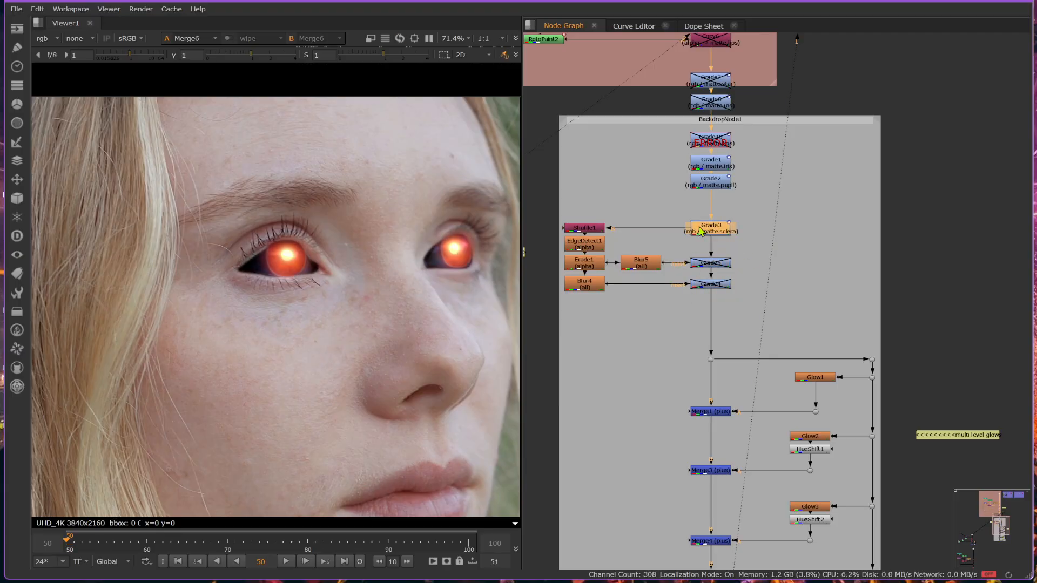
key(d)
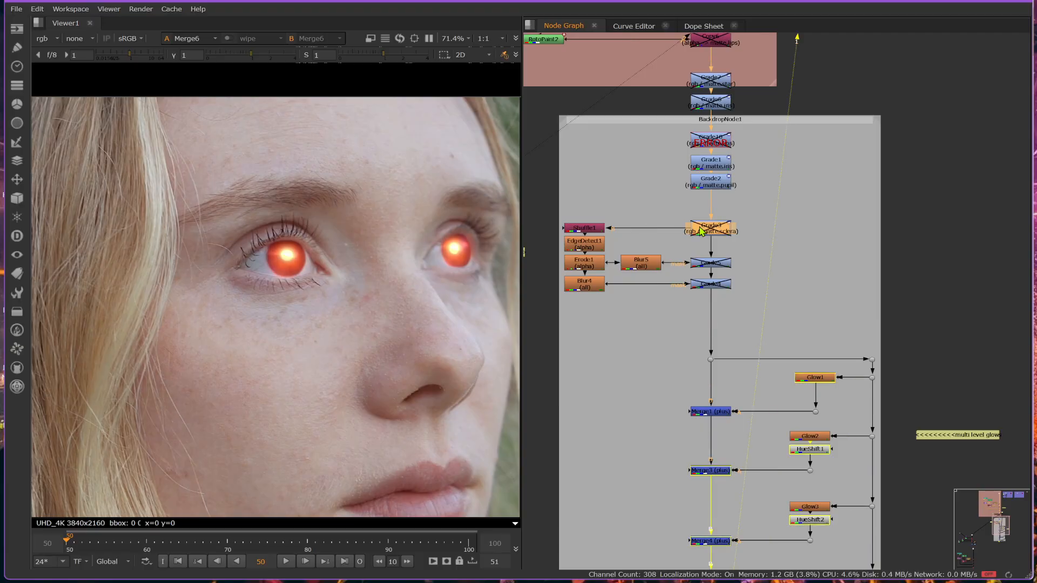
- Paste a copy of the sclera-matte grade after Merge6 and move it below the backdrop
scroll(734, 371, down, 5)
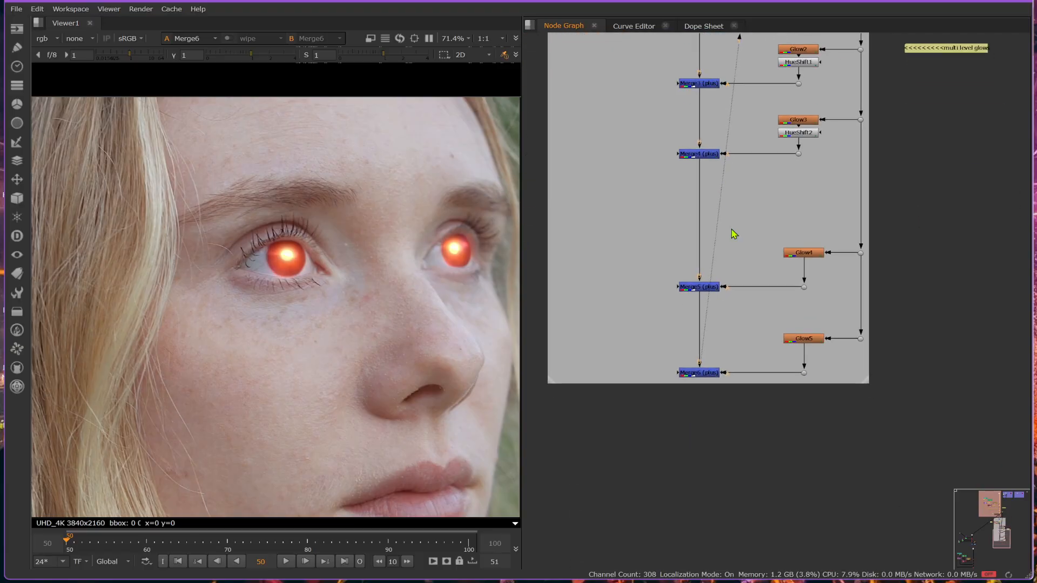
click(707, 374)
key(ctrl+v)
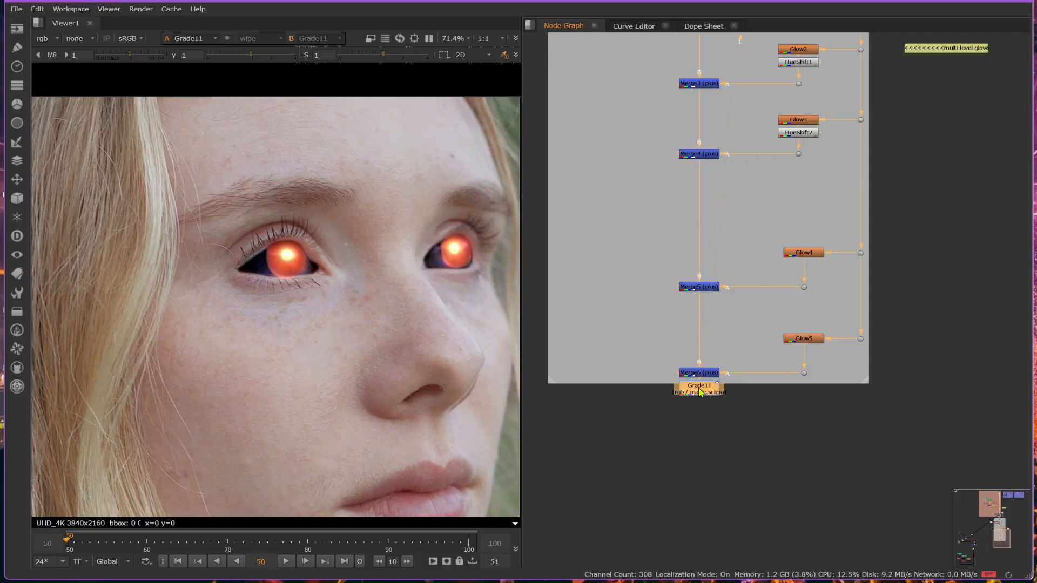
drag(700, 396, 703, 442)
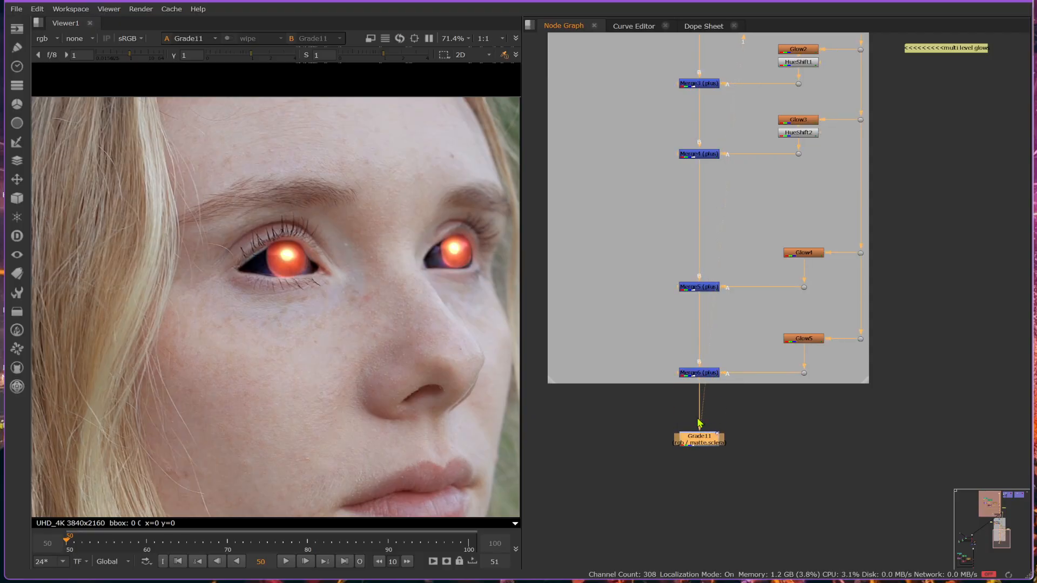
- Disable the Blur nodes under the all of eyes roto and the iris/pupil roto, checking the matte edges on a close-up of the eye
scroll(265, 251, up, 5)
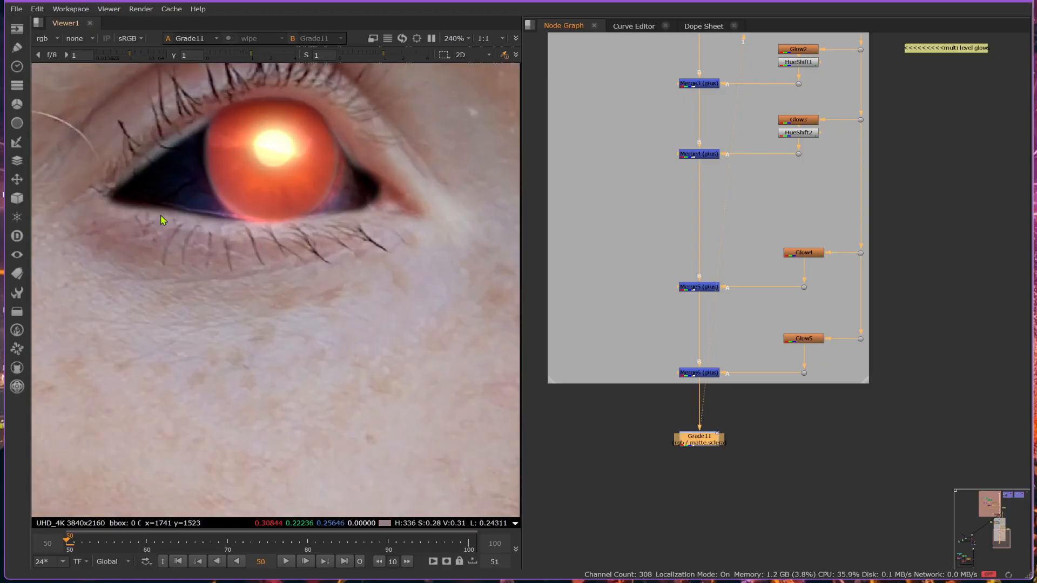
scroll(950, 524, down, 6)
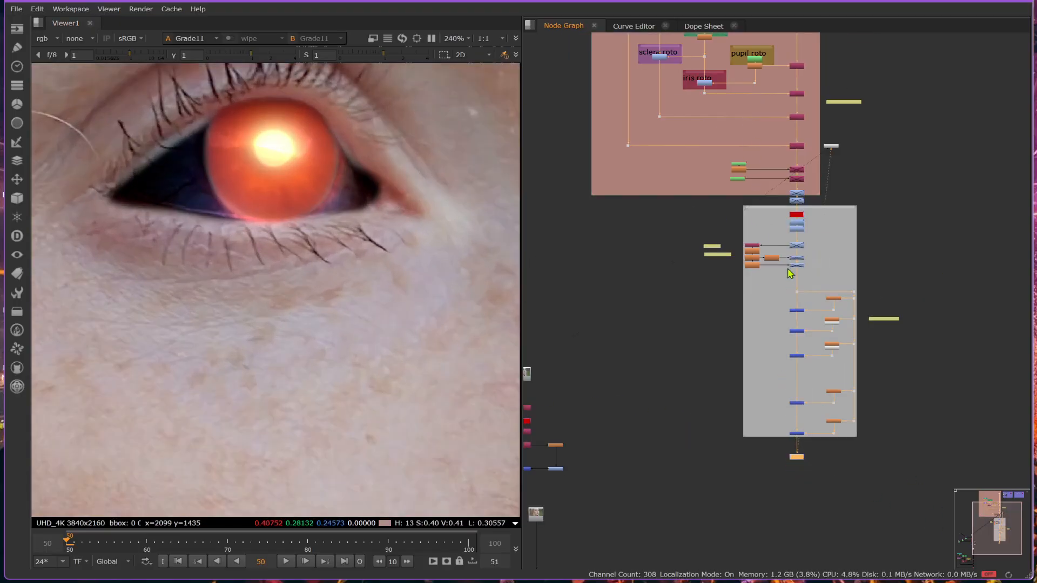
middle_drag(755, 223, 773, 344)
scroll(674, 98, up, 5)
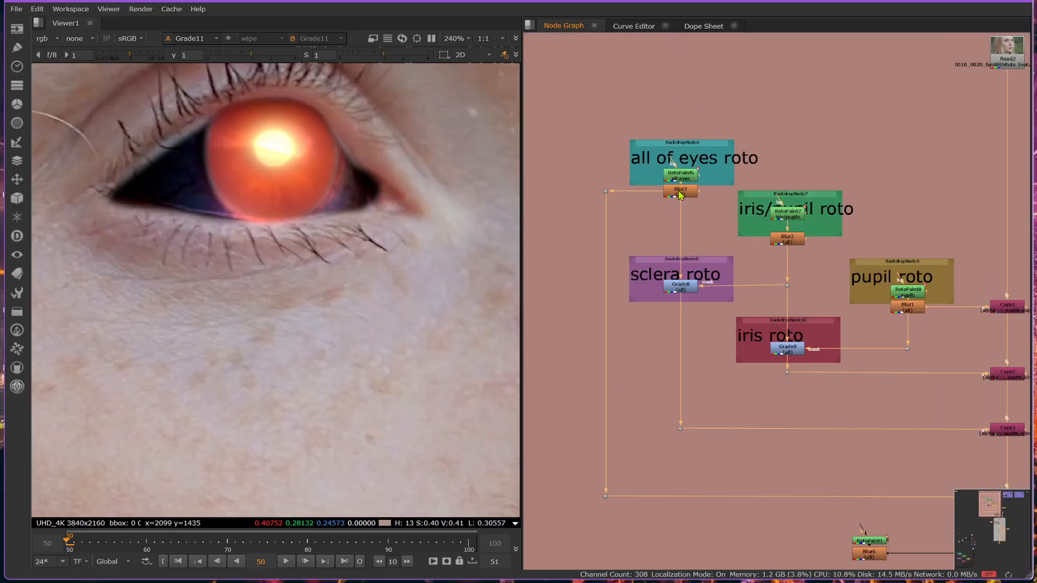
click(679, 191)
key(d)
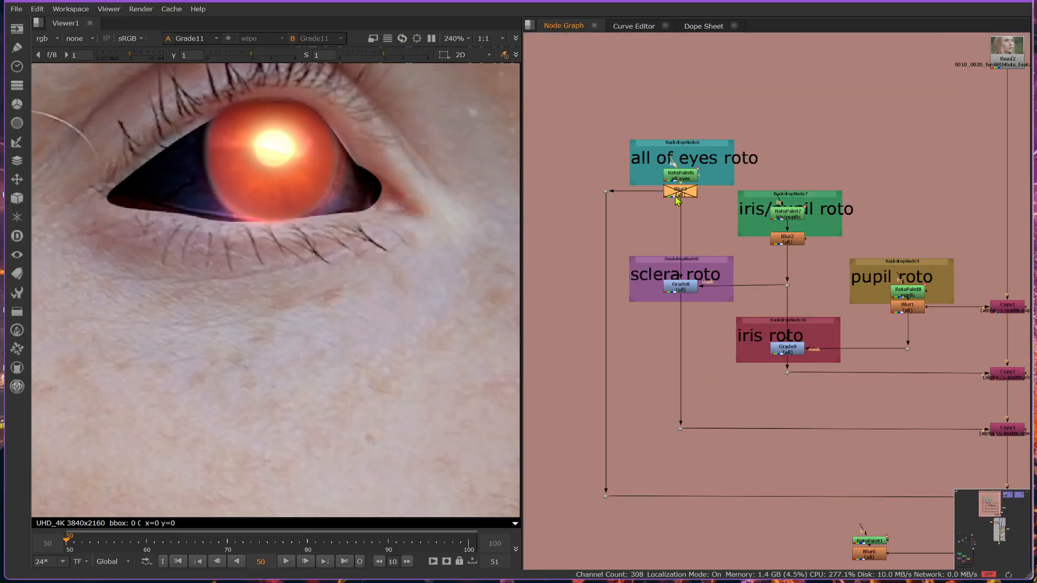
click(797, 241)
key(d)
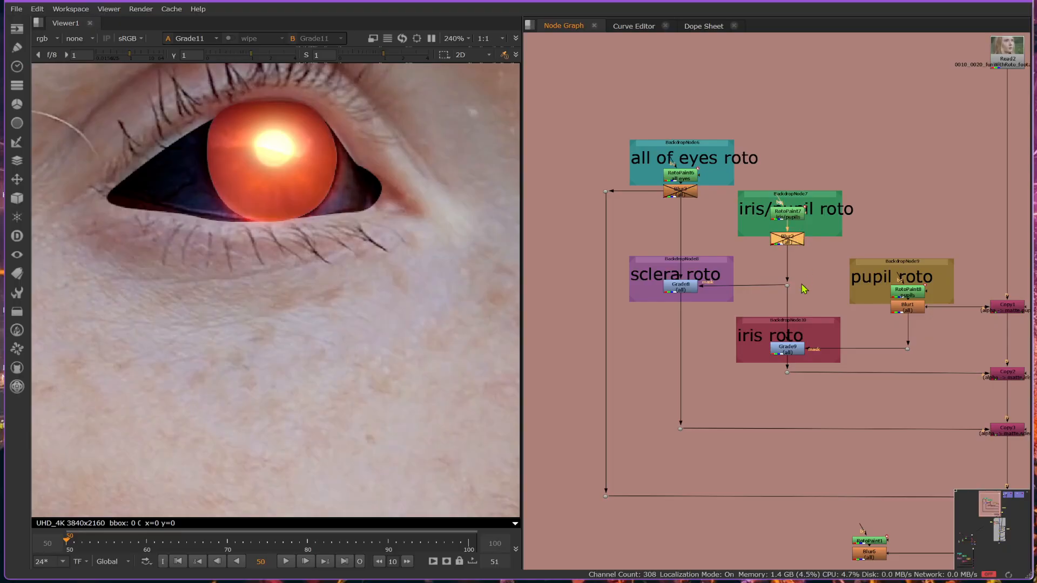
- Return to the glow branches and examine the settings of Glow5
middle_drag(803, 287, 790, 170)
mouse_move(798, 507)
middle_down()
mouse_move(716, 267)
mouse_move(713, 209)
middle_up()
mouse_move(799, 421)
middle_down()
mouse_move(795, 401)
mouse_move(615, 179)
middle_up()
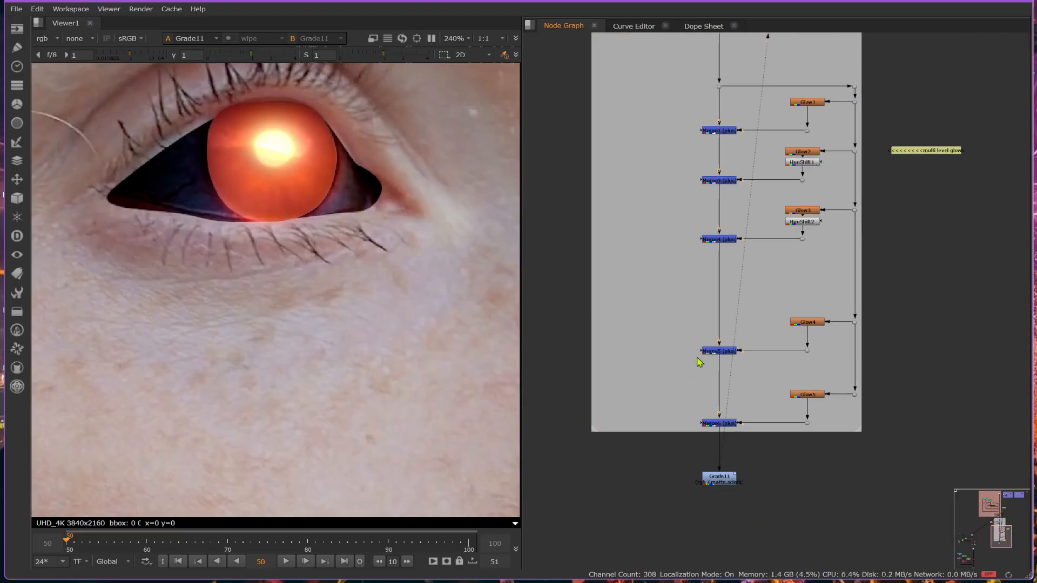
middle_drag(747, 492, 737, 364)
middle_drag(729, 312, 724, 428)
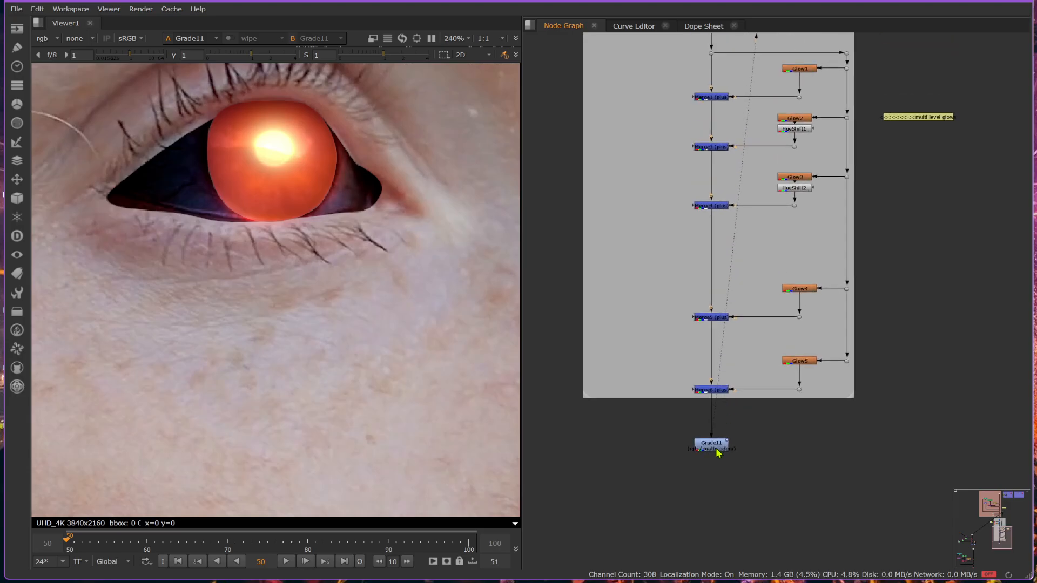
middle_drag(333, 180, 373, 244)
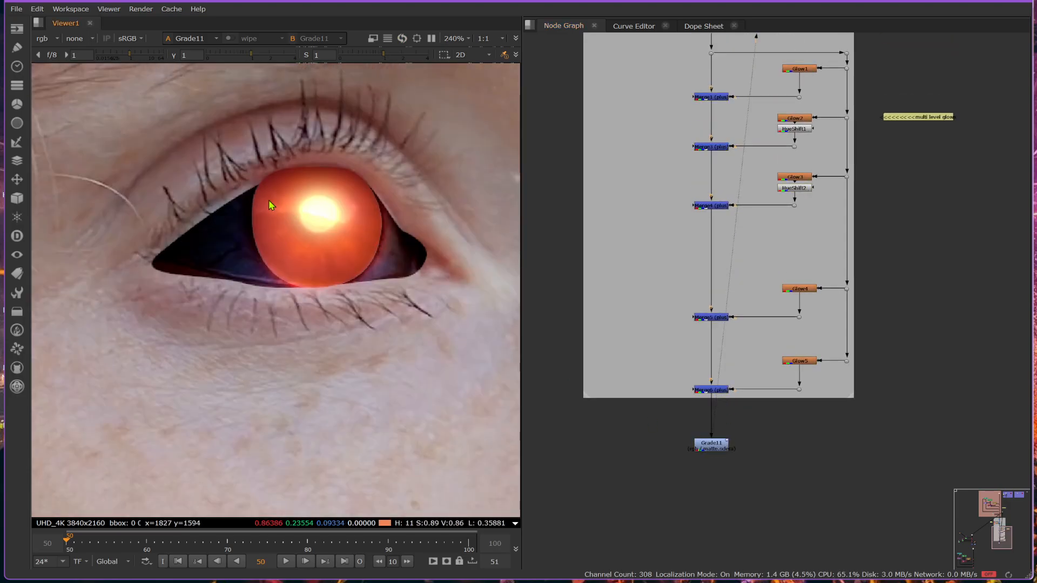
click(808, 367)
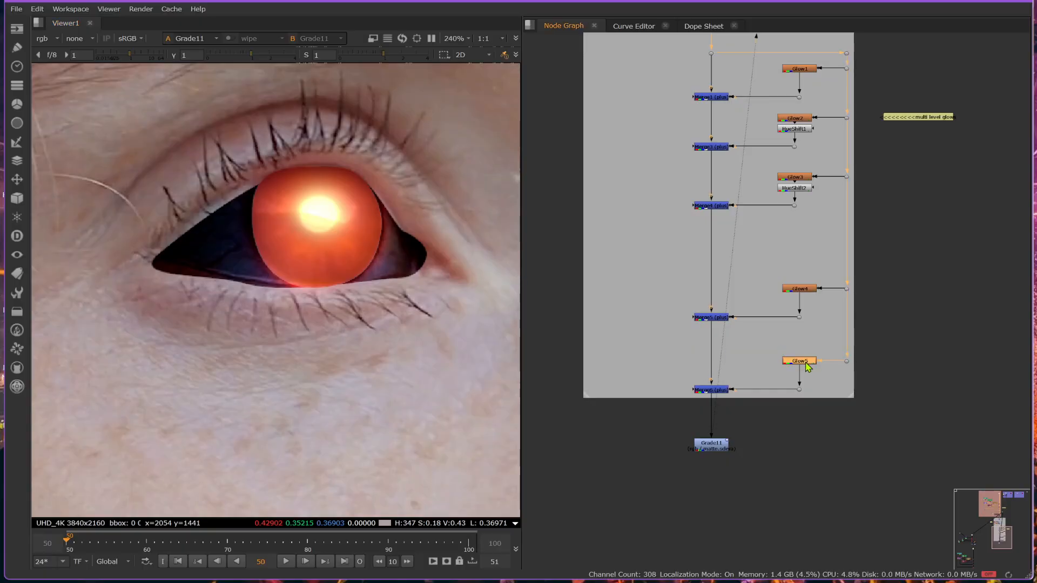
double_click(808, 366)
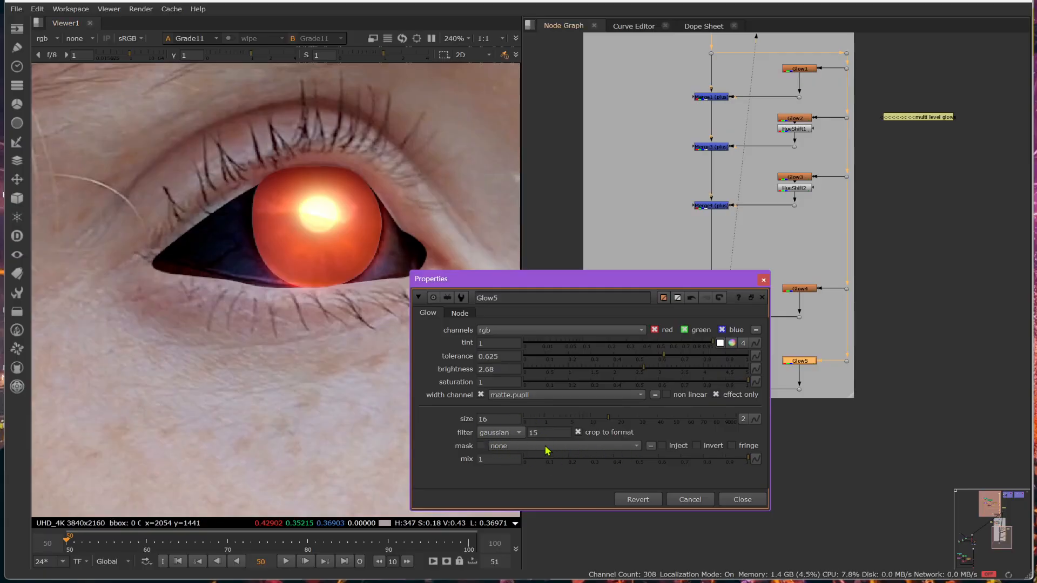
click(742, 500)
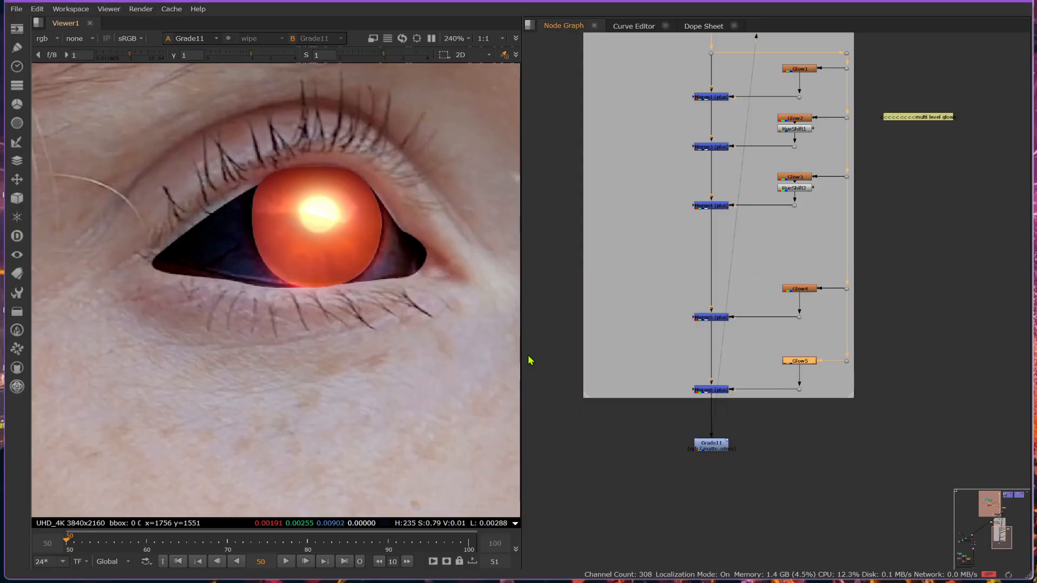
- Compare the eye with Grade11 below Merge6 disabled and enabled, and set its multiply to 0
click(723, 450)
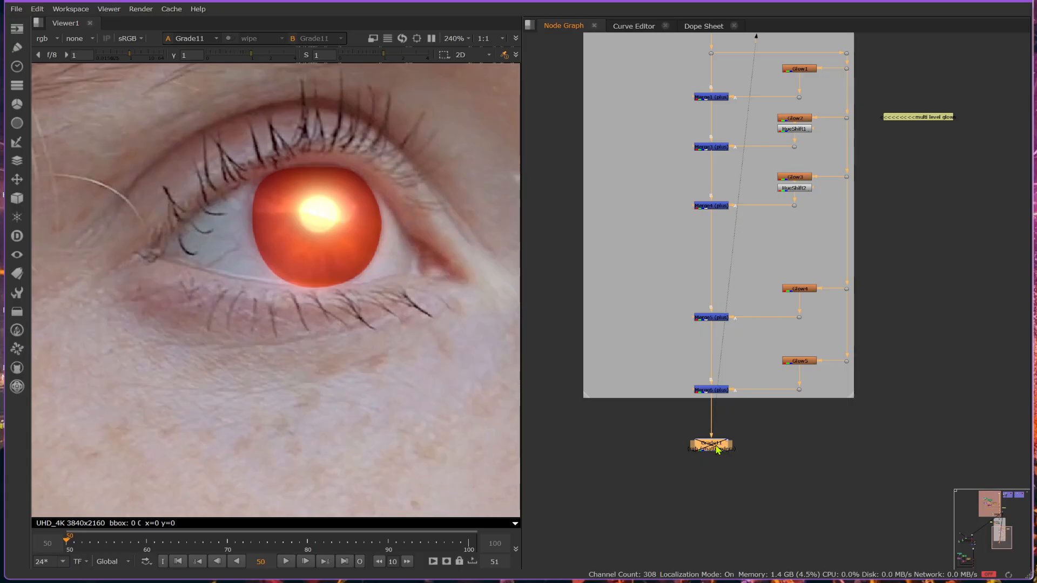
key(d)
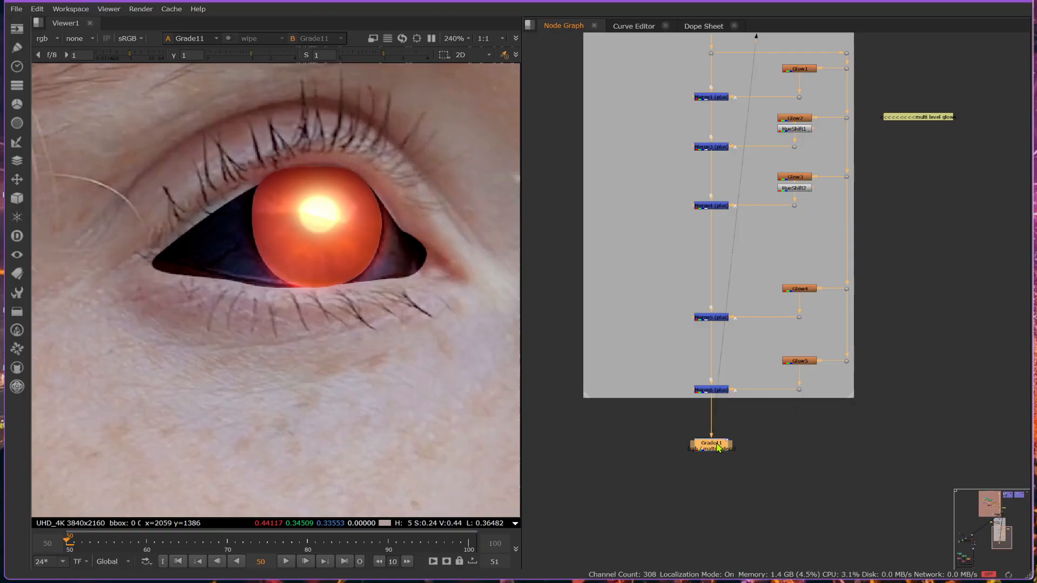
double_click(713, 443)
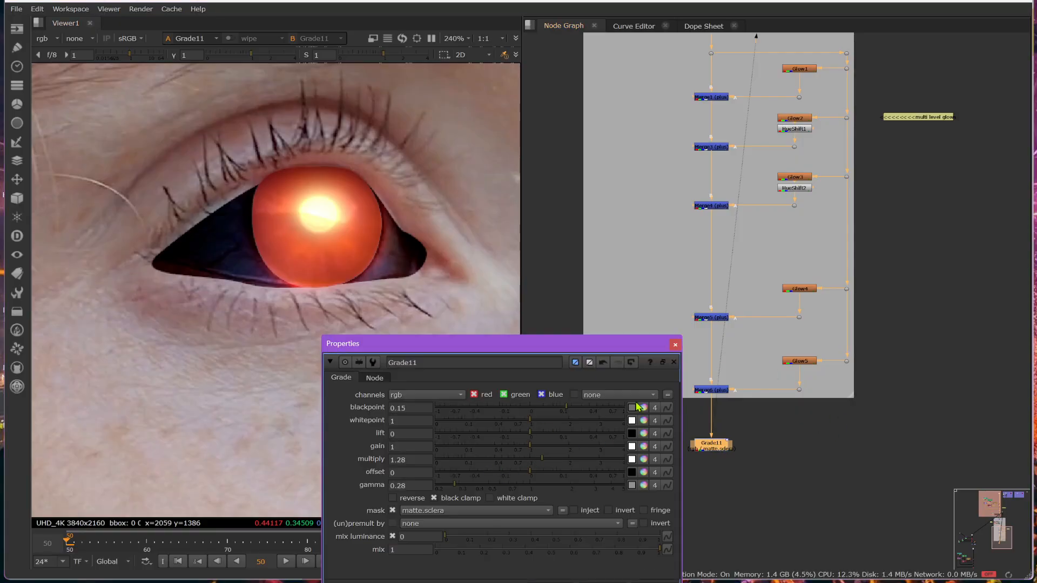
drag(529, 462, 429, 461)
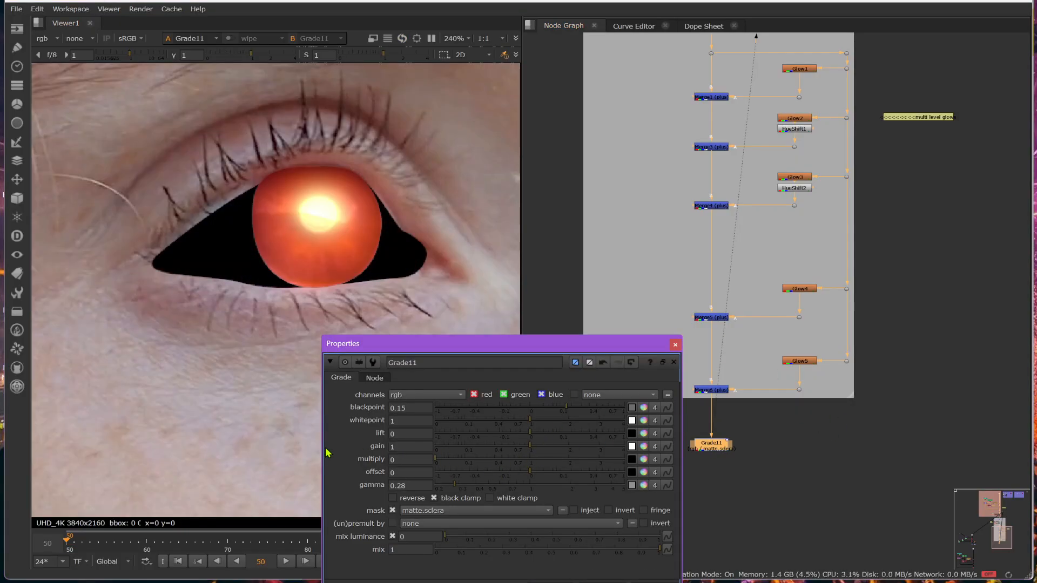
click(675, 344)
- Paste a copy of the sclera-matte grade directly after Grade4, ahead of the glow branches
scroll(711, 451, down, 3)
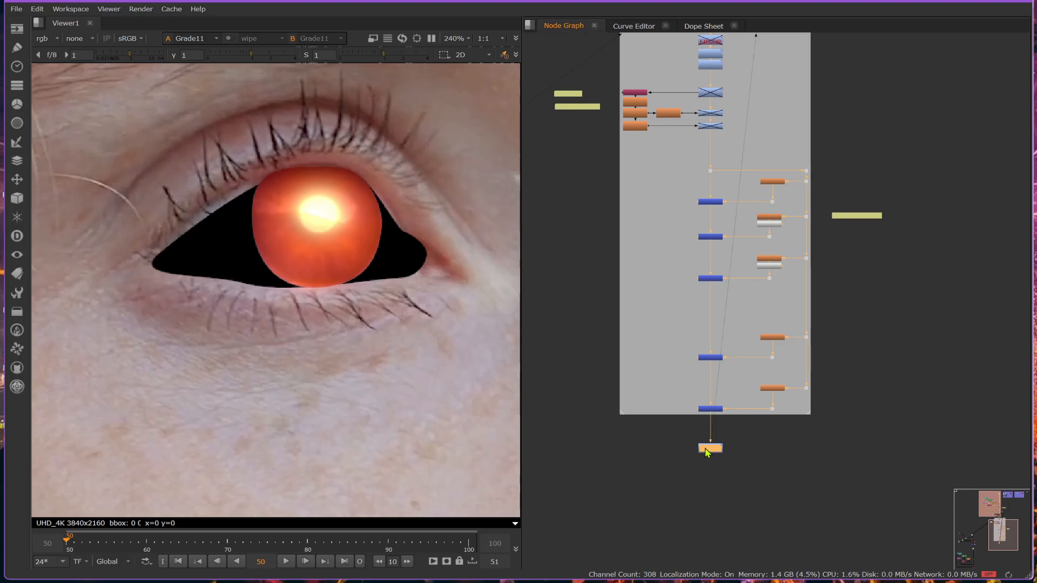
scroll(667, 225, up, 5)
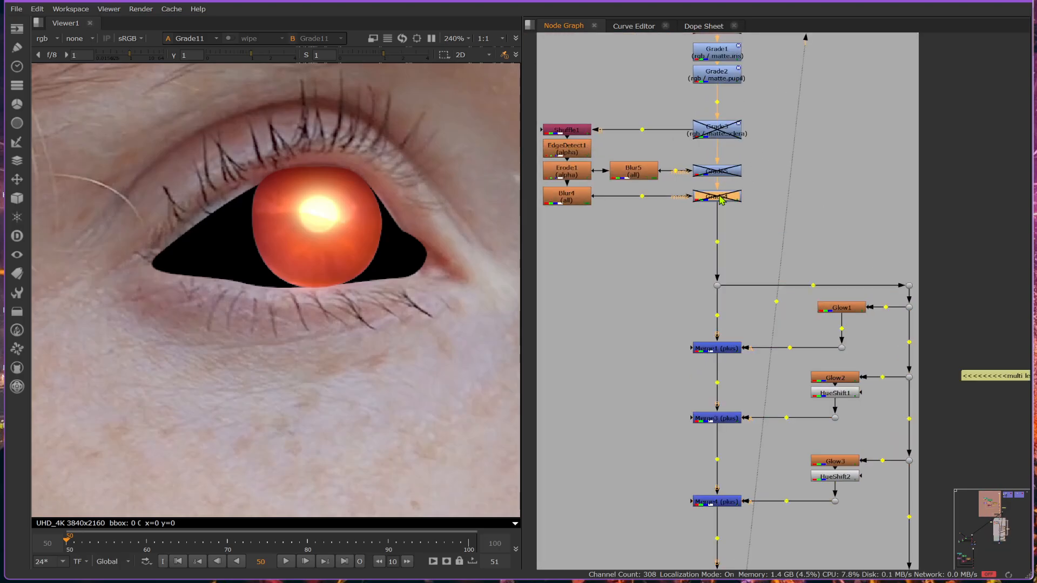
key(ctrl+v)
- Compare the glow spill on the sclera with Grade11 below Merge6 disabled and enabled
scroll(722, 200, down, 2)
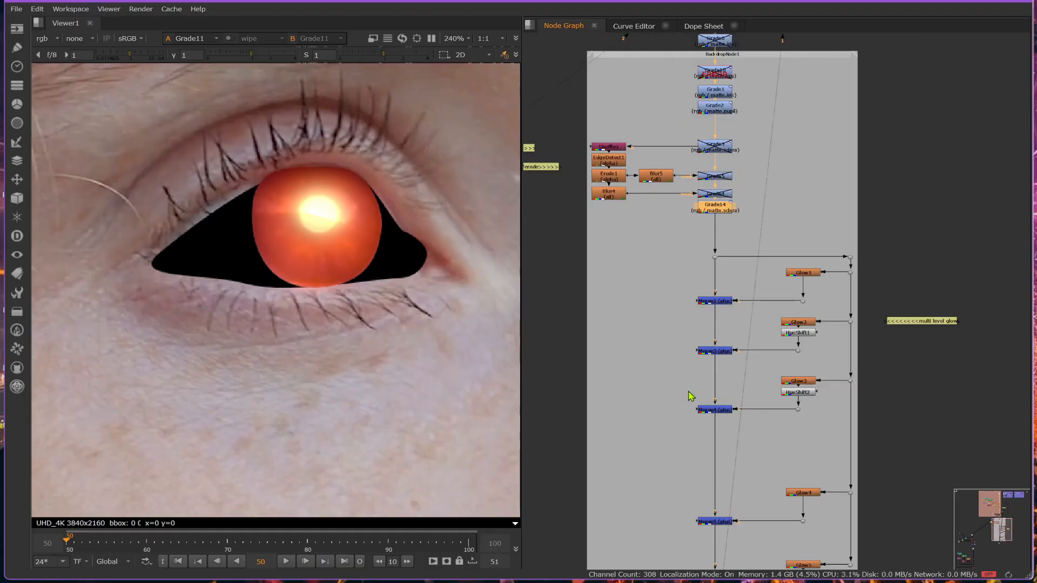
scroll(690, 396, down, 2)
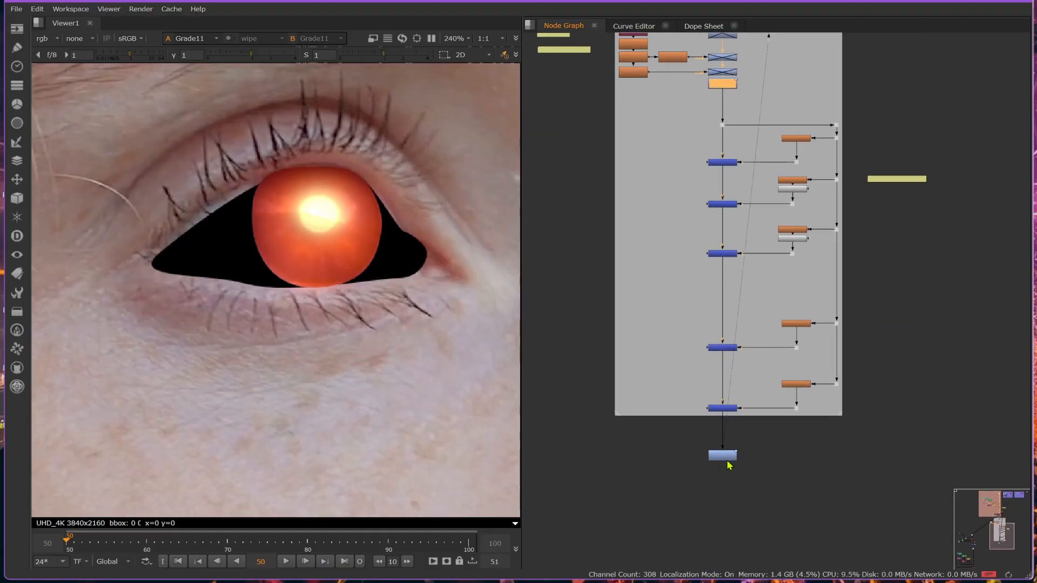
scroll(729, 466, up, 4)
key(d)
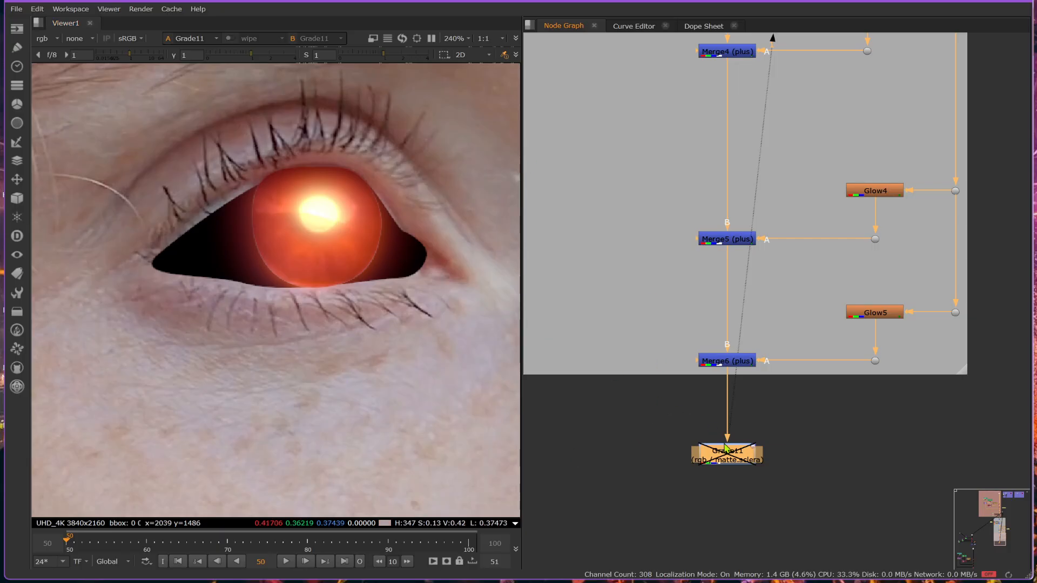
scroll(729, 446, down, 4)
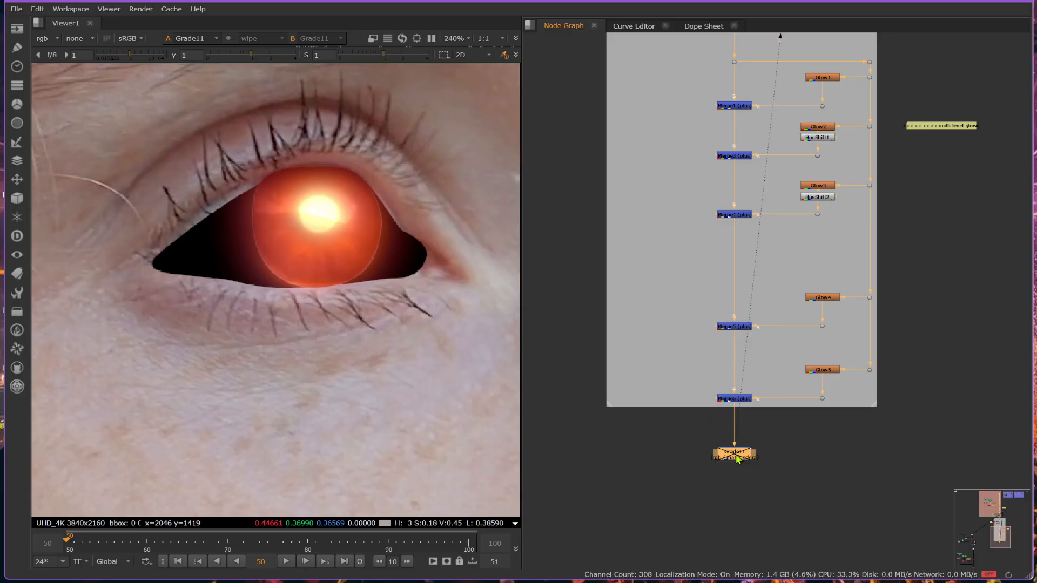
key(d)
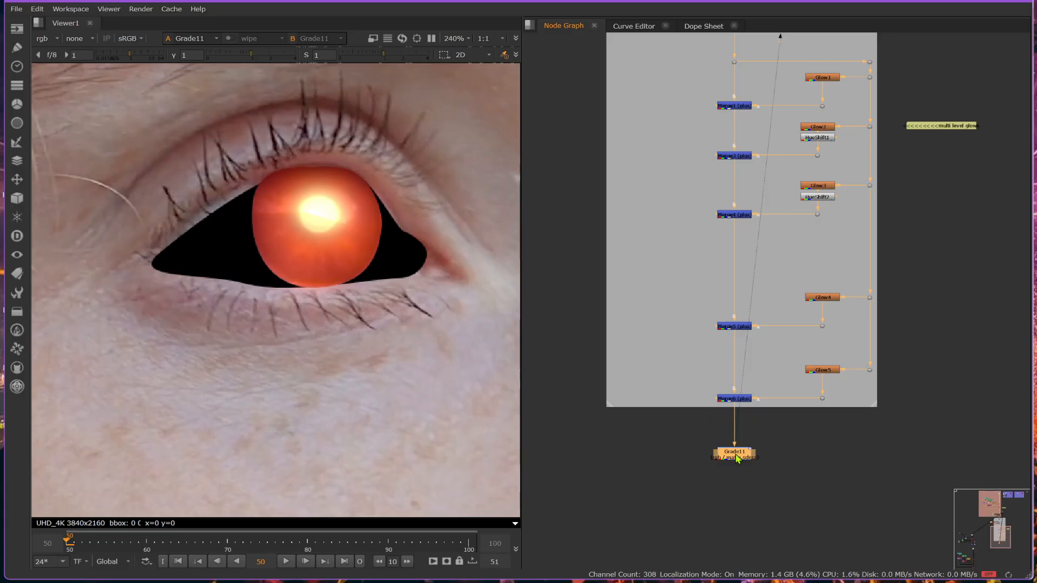
- Inspect the width channel and other settings of Glow5 again
click(817, 372)
double_click(818, 371)
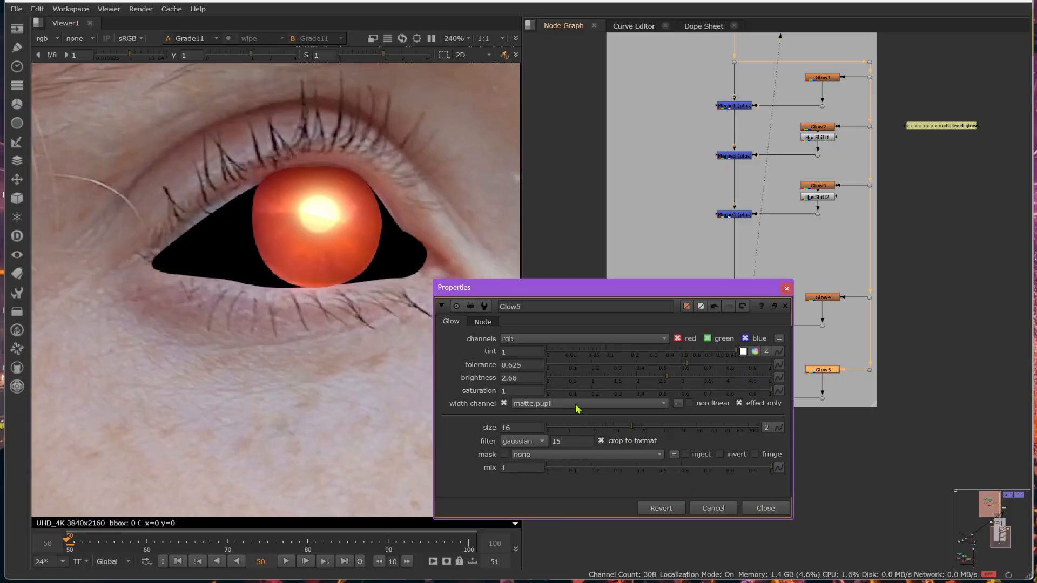
click(764, 508)
- Disable Grade11 below Merge6, and delete it
click(743, 455)
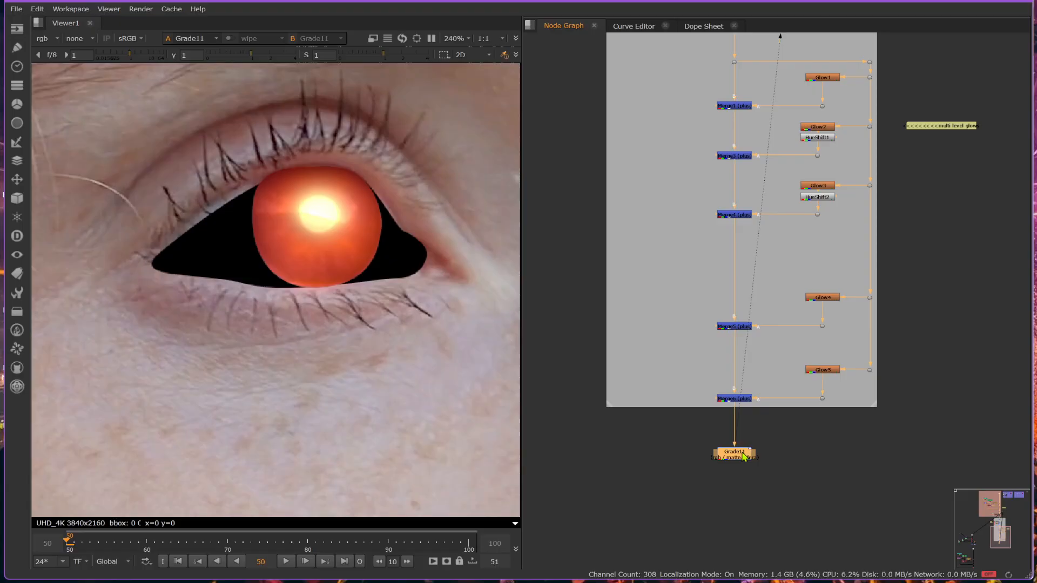
click(743, 457)
click(743, 456)
key(d)
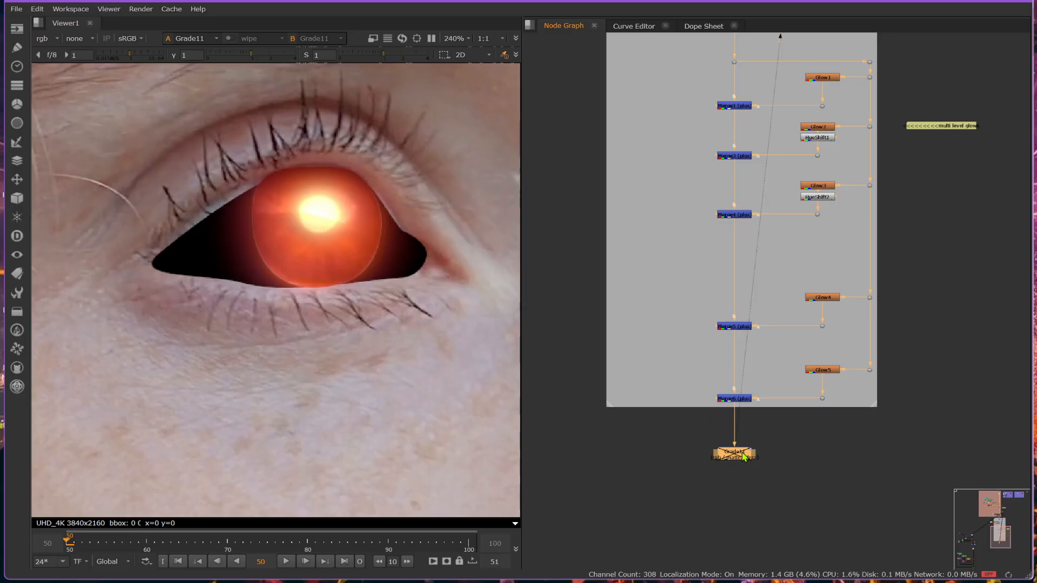
key(Delete)
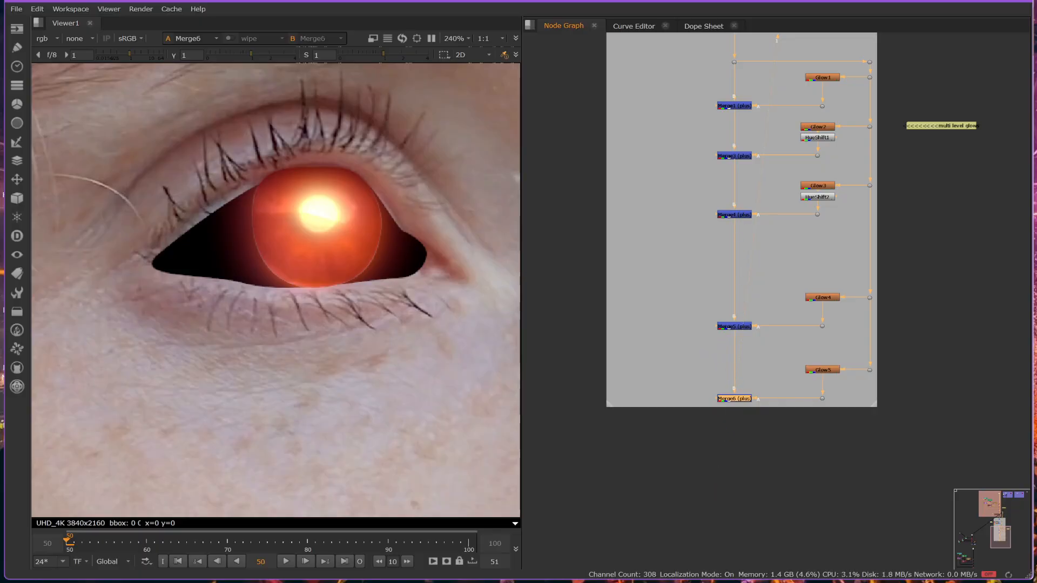
key(alt+Tab)
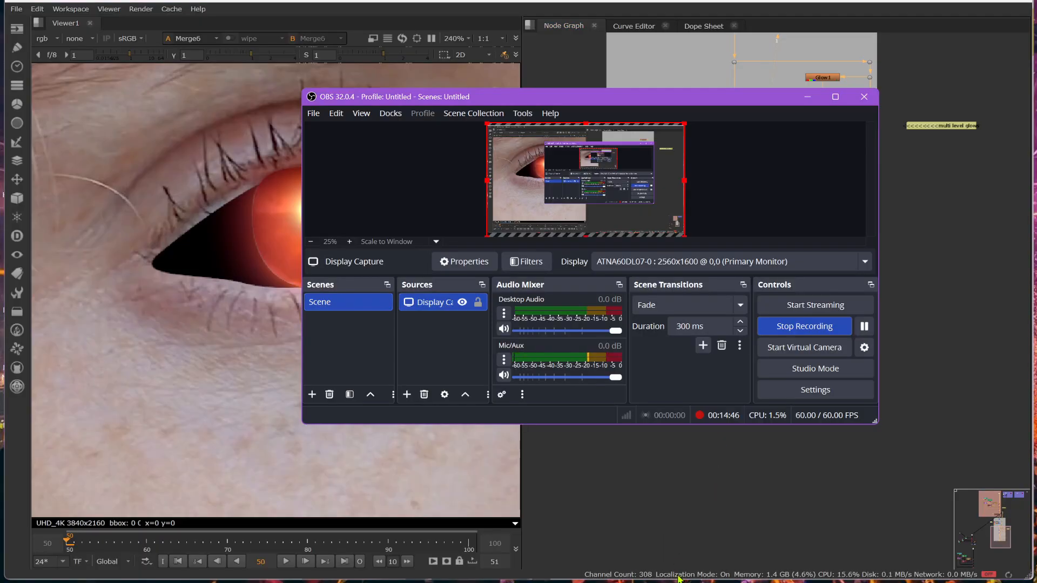